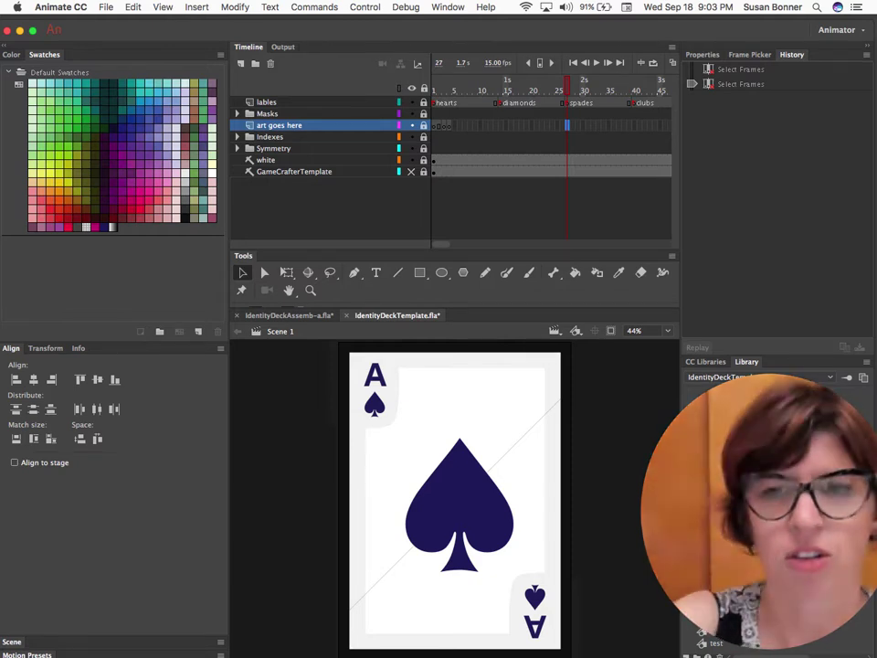
- Insert a keyframe at frame 27 on the "art goes here" layer, at the start of the spades section
{"action": "mouse_move", "coordinate": [567, 88]}
{"action": "left_mouse_down"}
{"action": "mouse_move", "coordinate": [429, 89]}
{"action": "mouse_move", "coordinate": [570, 87]}
{"action": "left_mouse_up"}
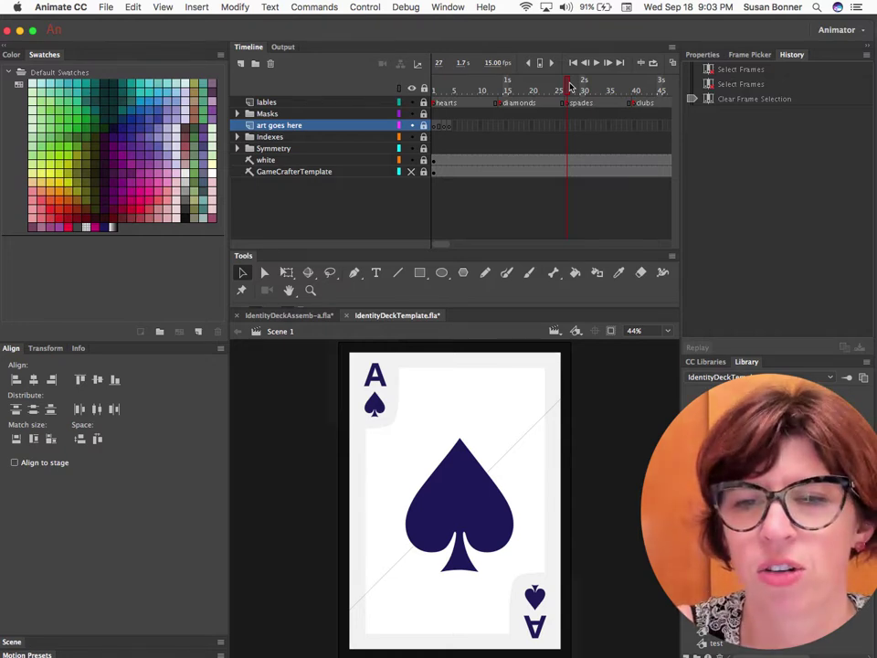
{"action": "left_click", "coordinate": [567, 127]}
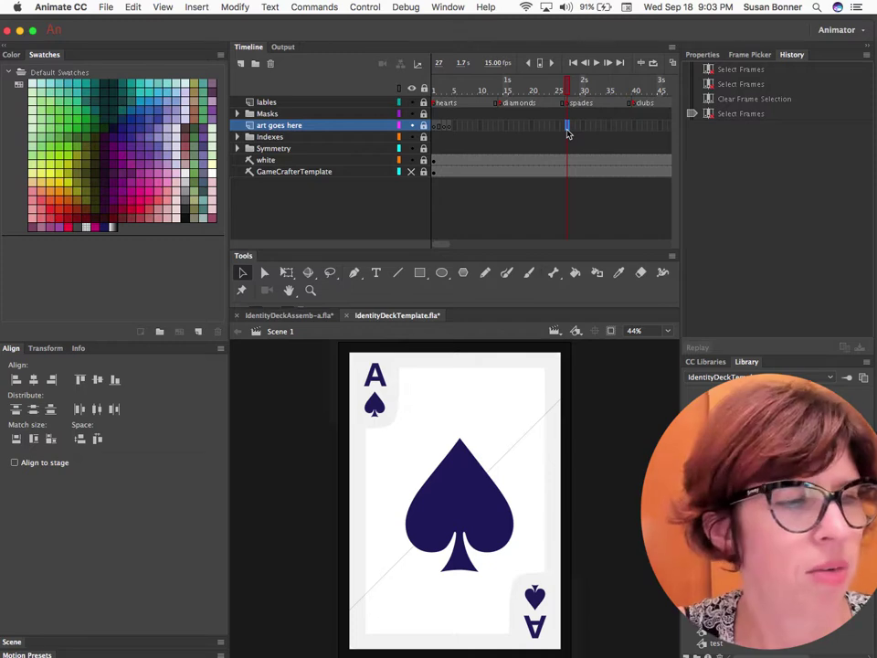
{"action": "right_click", "coordinate": [567, 127]}
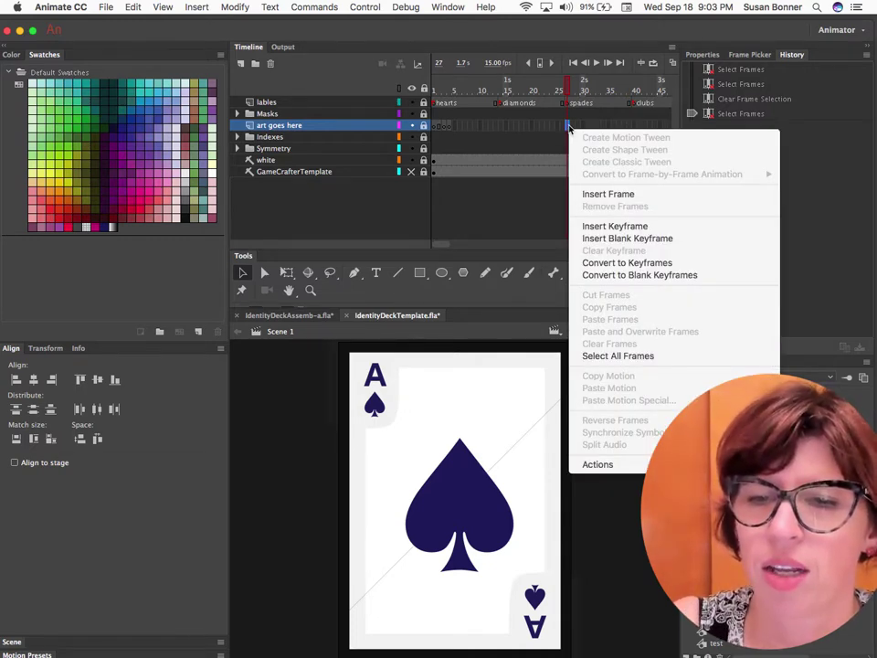
{"action": "left_click", "coordinate": [615, 226]}
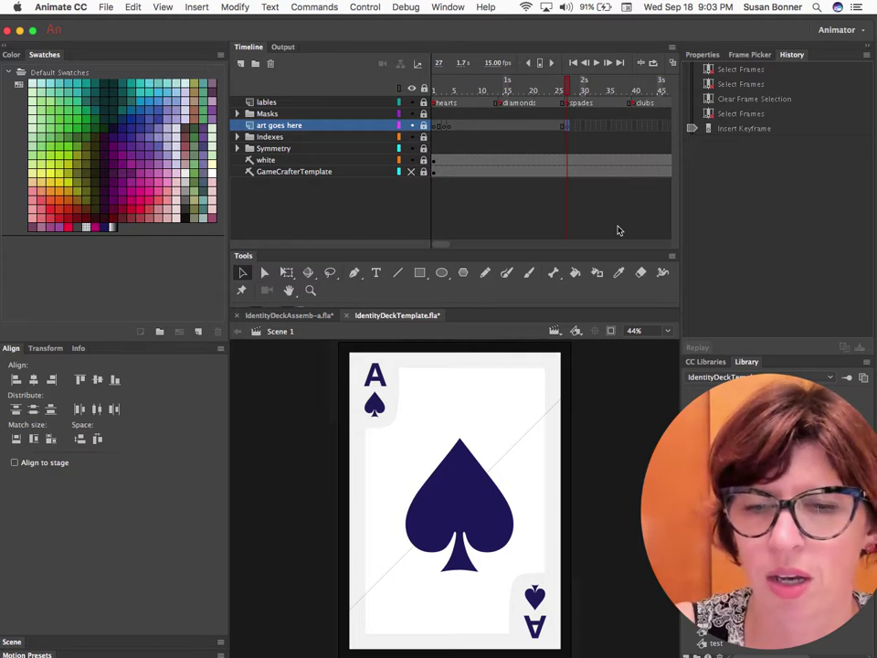
{"action": "left_click", "coordinate": [566, 127]}
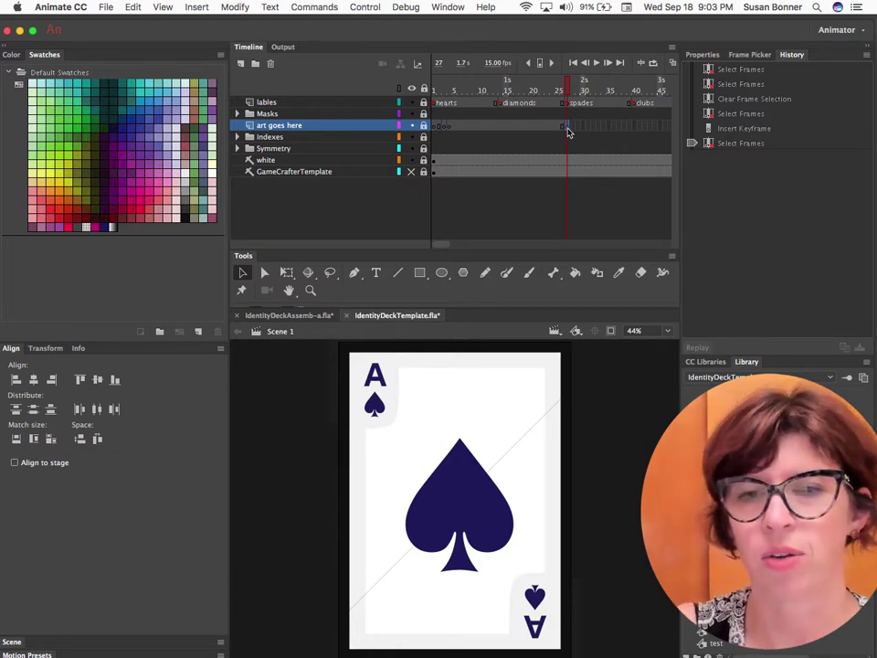
- Check the king of spades card at frame 28, and return to the ace at frame 27 of "art goes here"
{"action": "mouse_move", "coordinate": [572, 87]}
{"action": "left_mouse_down"}
{"action": "mouse_move", "coordinate": [579, 86]}
{"action": "mouse_move", "coordinate": [569, 88]}
{"action": "left_mouse_up"}
{"action": "left_click", "coordinate": [573, 89]}
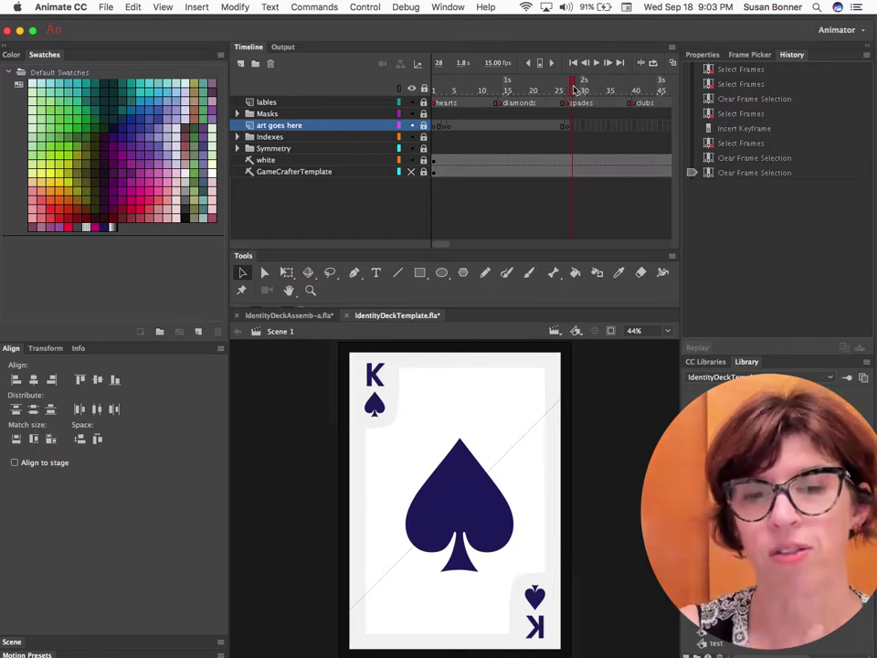
{"action": "left_click", "coordinate": [374, 589]}
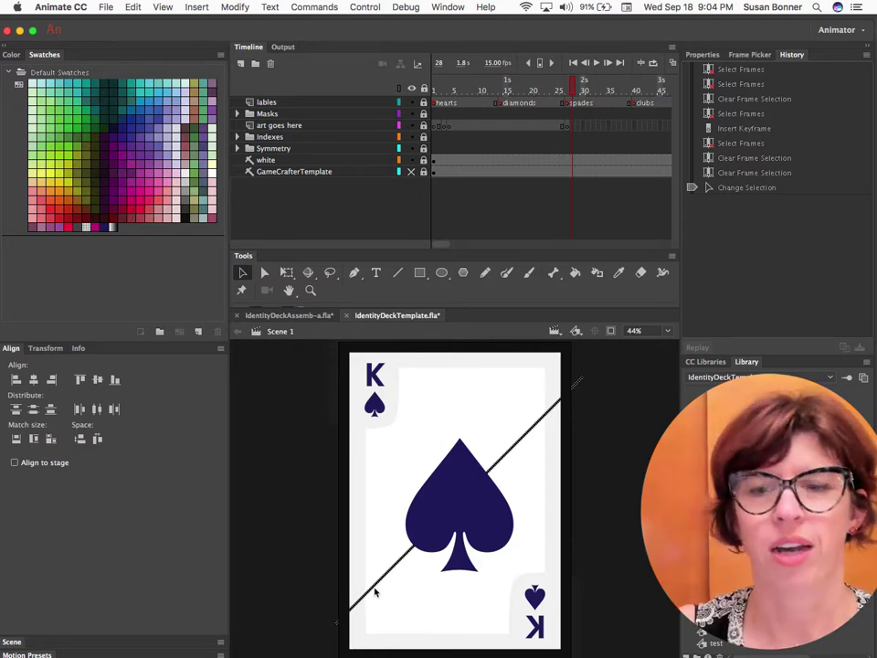
{"action": "left_click", "coordinate": [599, 485]}
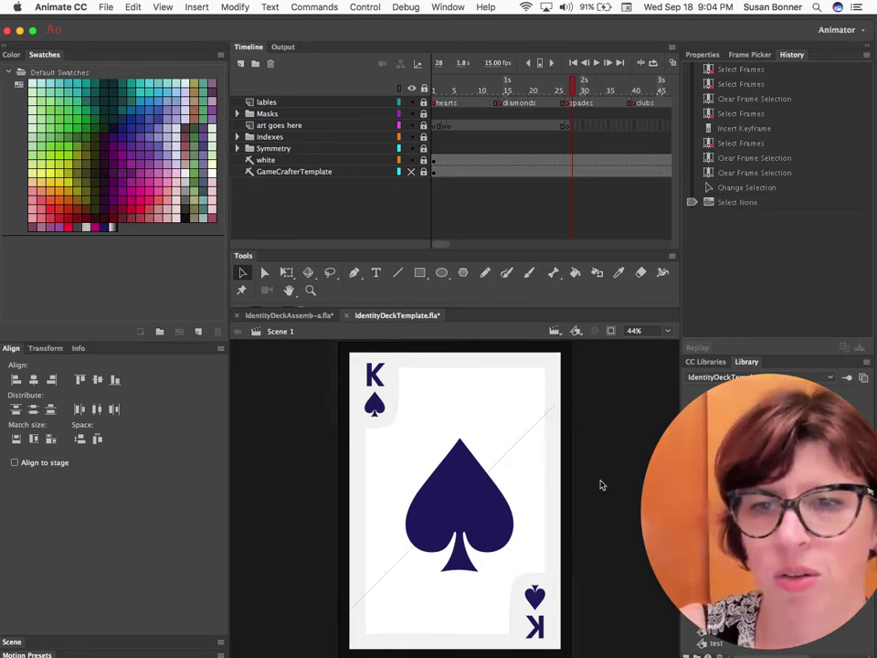
{"action": "left_click", "coordinate": [567, 88]}
{"action": "left_click", "coordinate": [567, 126]}
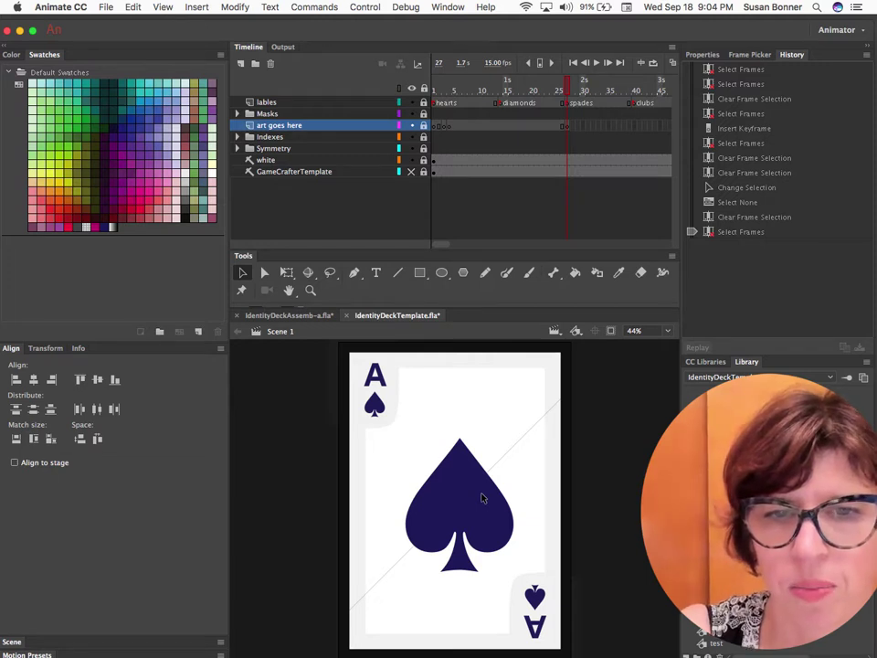
- Expand the Indexes folder and toggle the visibility of the folder and its two layers to check what each one contains
{"action": "left_click", "coordinate": [411, 137]}
{"action": "left_click", "coordinate": [411, 137]}
{"action": "left_click", "coordinate": [411, 137]}
{"action": "left_click", "coordinate": [411, 137]}
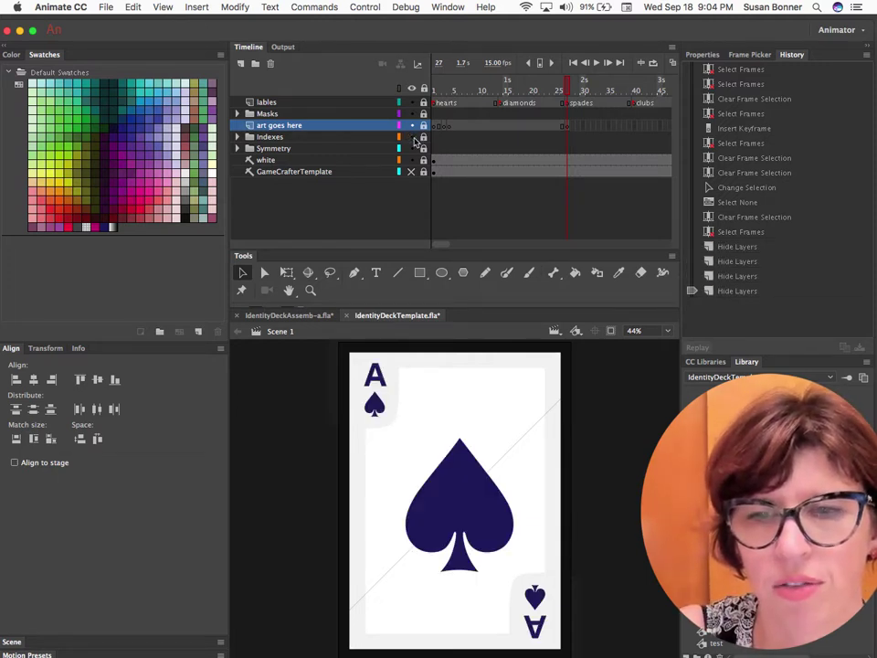
{"action": "left_click", "coordinate": [238, 137]}
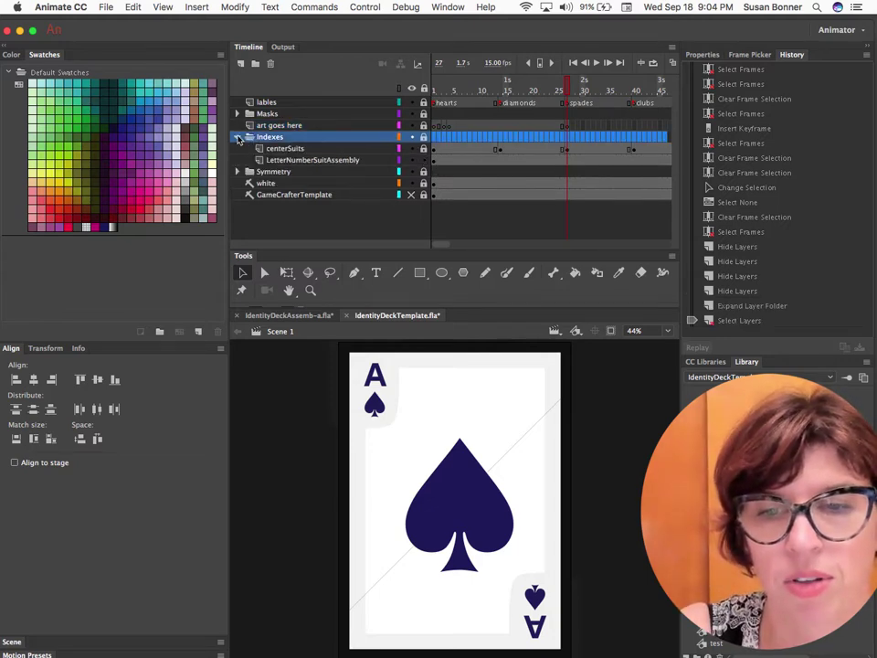
{"action": "left_click", "coordinate": [411, 160]}
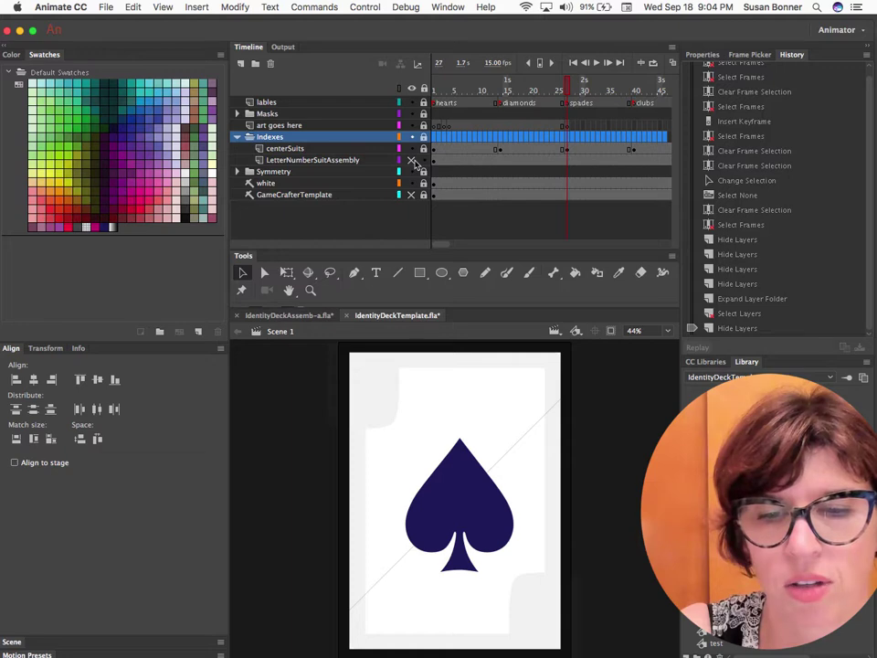
{"action": "left_click", "coordinate": [411, 160]}
{"action": "left_click", "coordinate": [411, 148]}
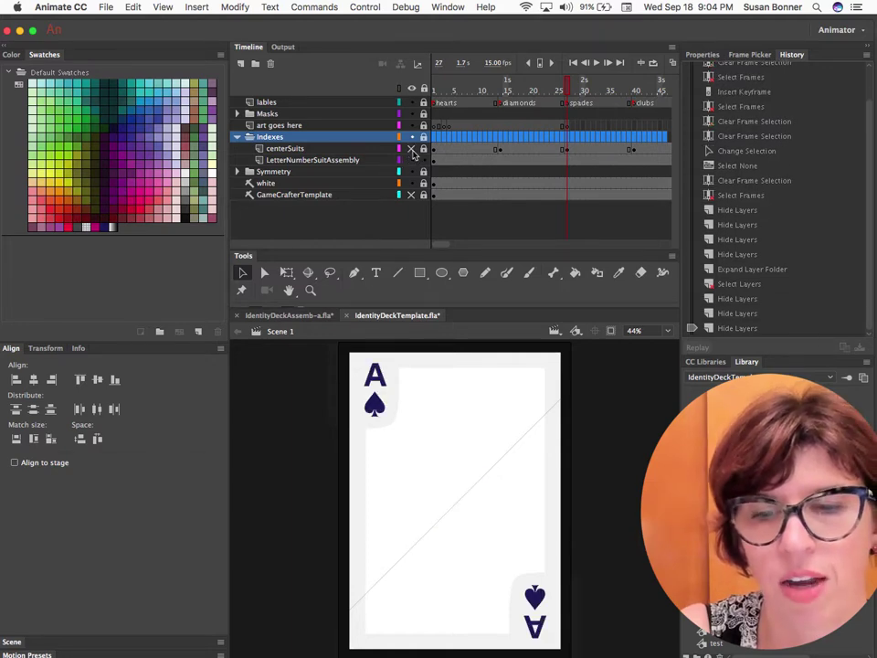
{"action": "left_click", "coordinate": [411, 149]}
{"action": "left_click", "coordinate": [412, 149]}
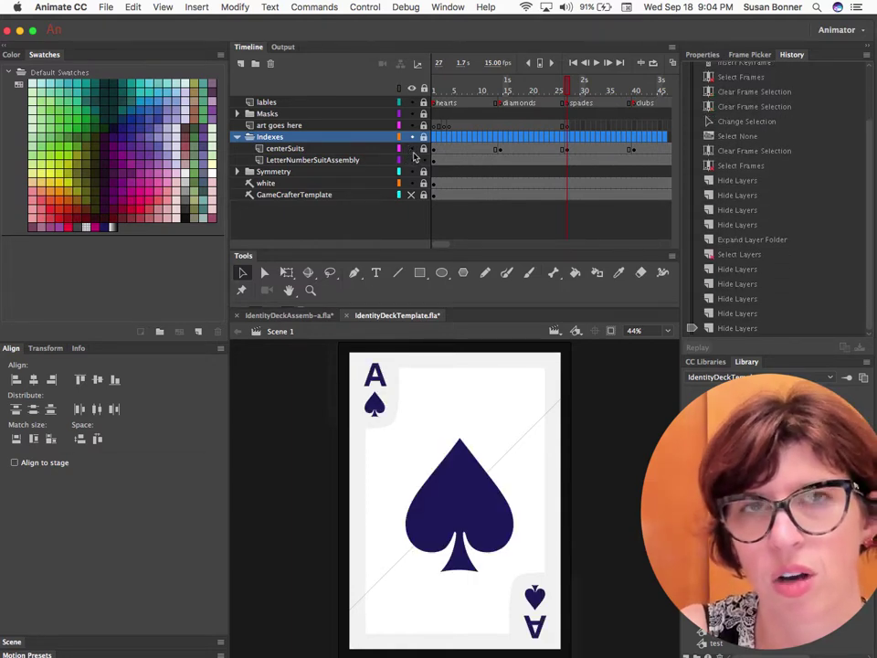
- Hide the centerSuits layer in the Indexes folder while keeping LetterNumberSuitAssembly visible
{"action": "left_click", "coordinate": [412, 149]}
{"action": "left_click", "coordinate": [412, 160]}
{"action": "left_click", "coordinate": [411, 148]}
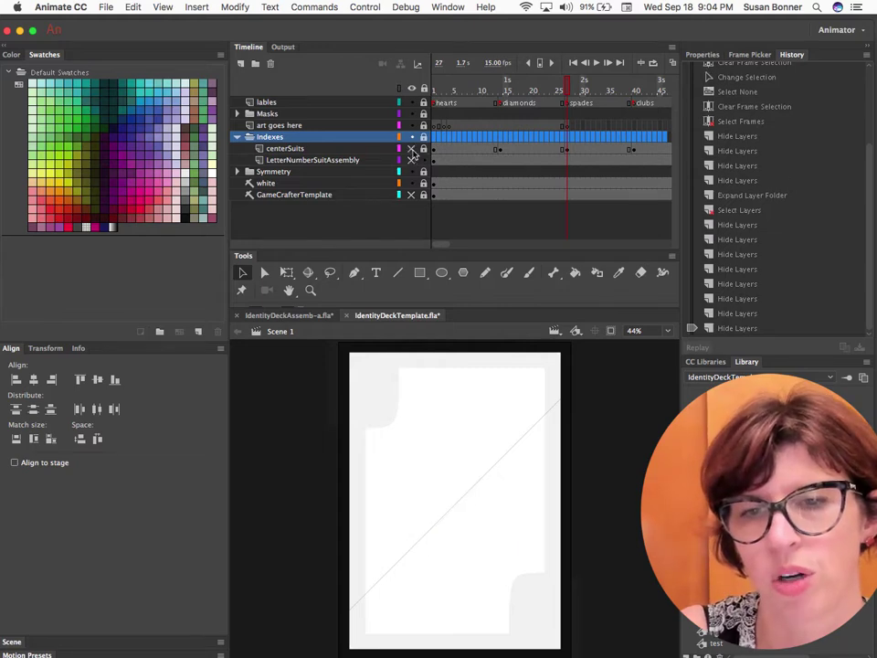
{"action": "left_click", "coordinate": [411, 148]}
{"action": "left_click", "coordinate": [411, 149]}
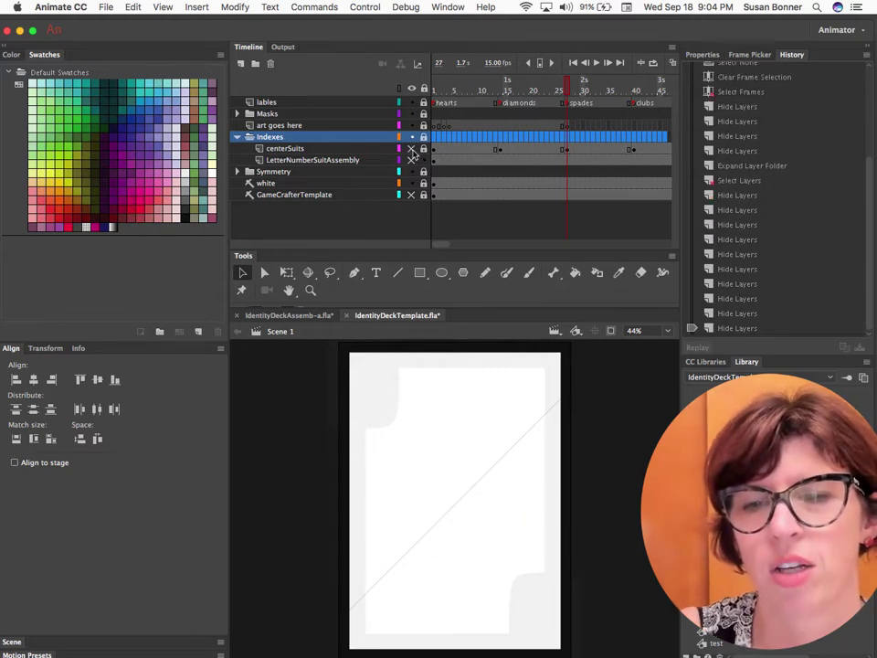
{"action": "left_click", "coordinate": [411, 149]}
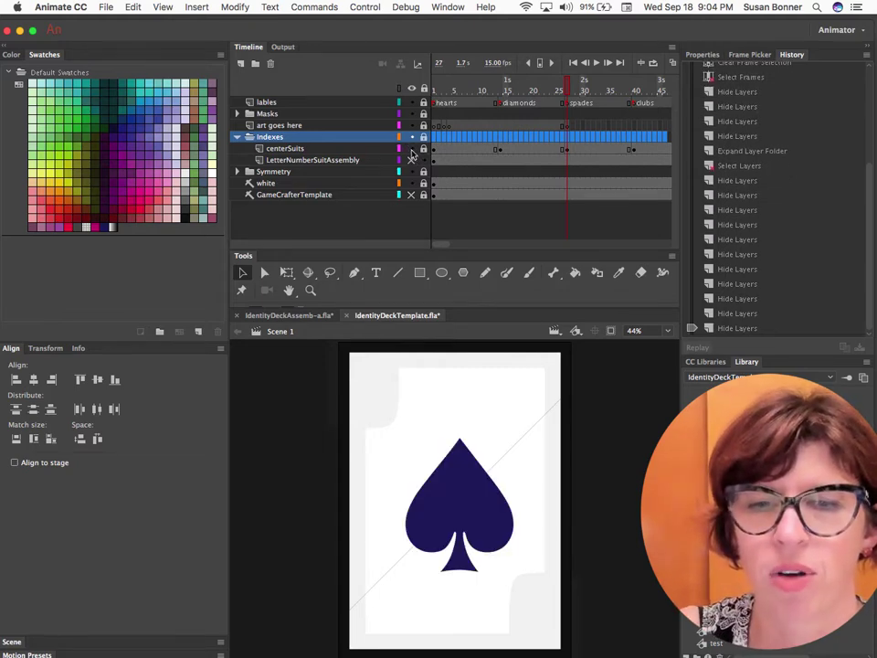
{"action": "left_click", "coordinate": [409, 157]}
{"action": "left_click", "coordinate": [411, 151]}
{"action": "left_click", "coordinate": [412, 151]}
{"action": "left_click", "coordinate": [411, 150]}
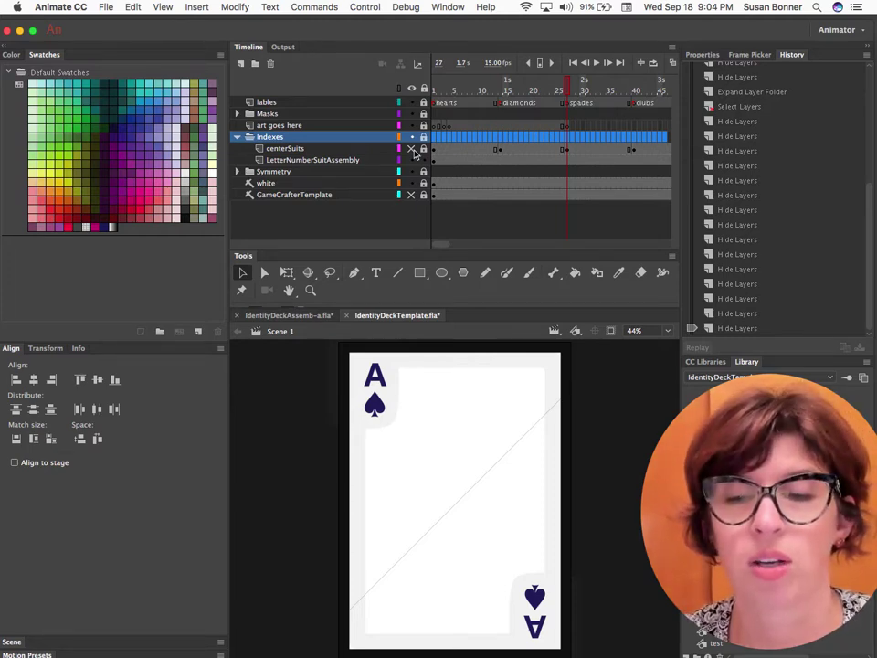
- Ready the Rectangle tool with a dark blue #1B1956 stroke and a pink #DCAFAE fill
{"action": "left_click", "coordinate": [484, 273]}
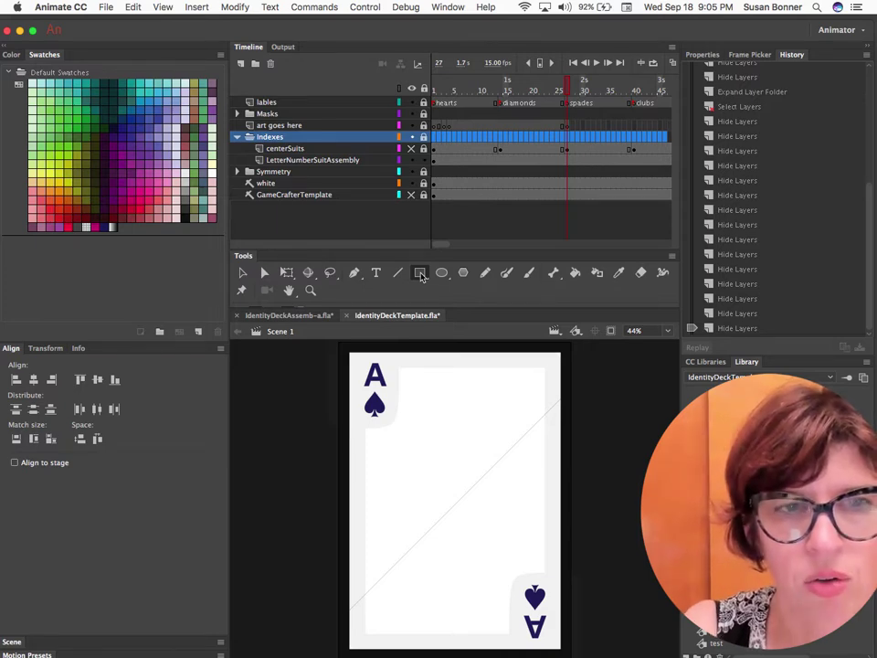
{"action": "left_click", "coordinate": [10, 54]}
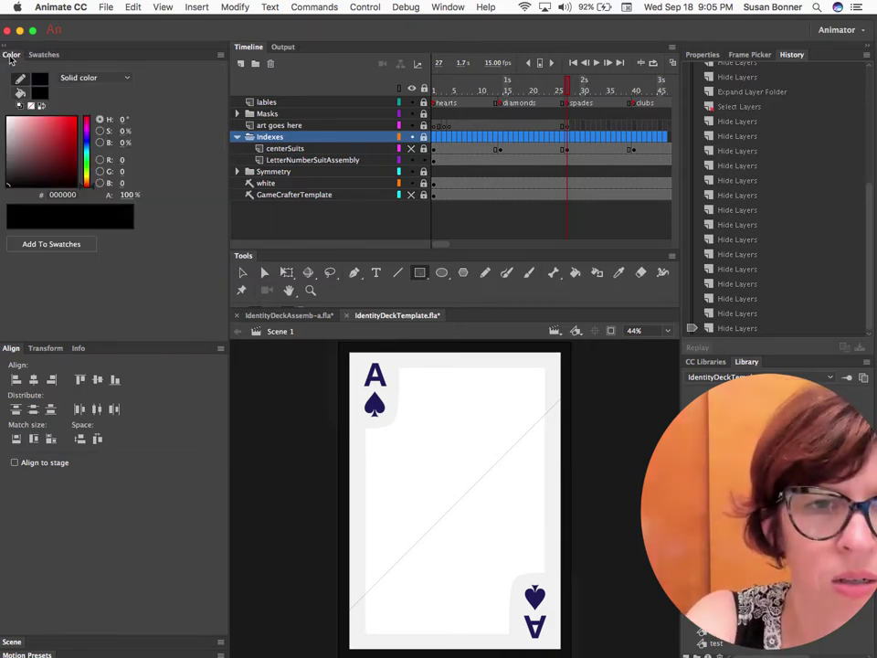
{"action": "left_click", "coordinate": [39, 92]}
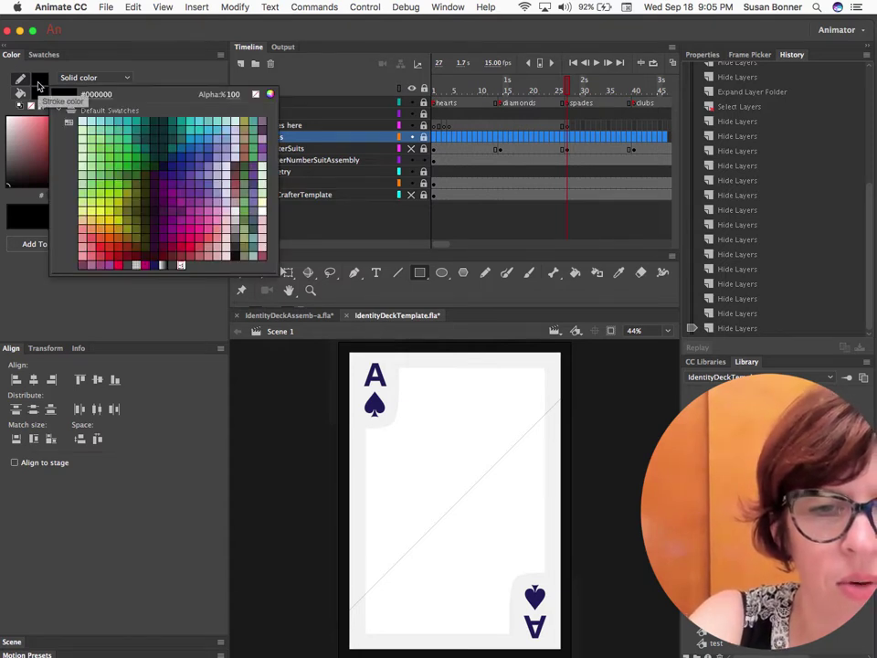
{"action": "left_click", "coordinate": [156, 265]}
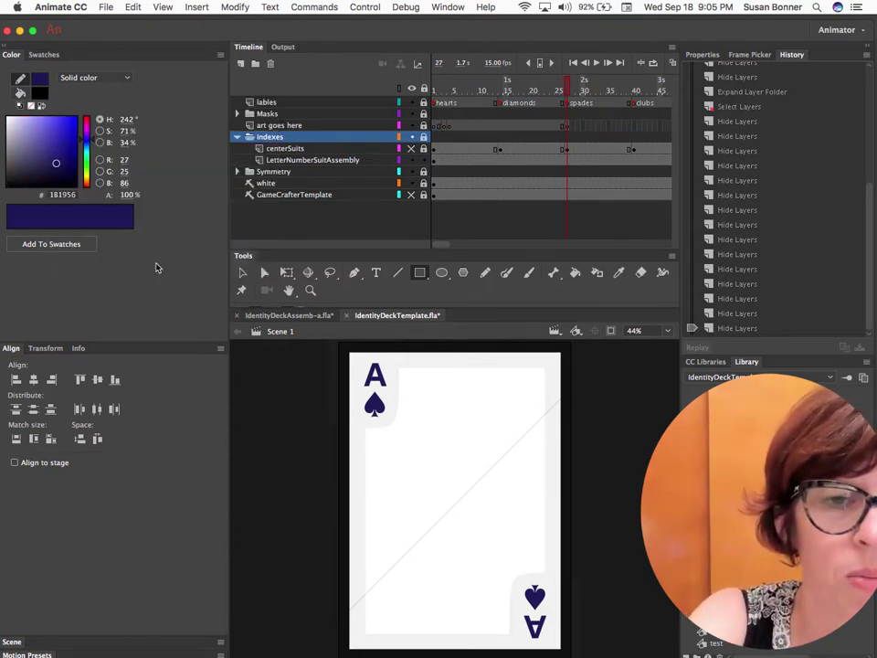
{"action": "left_click", "coordinate": [39, 94]}
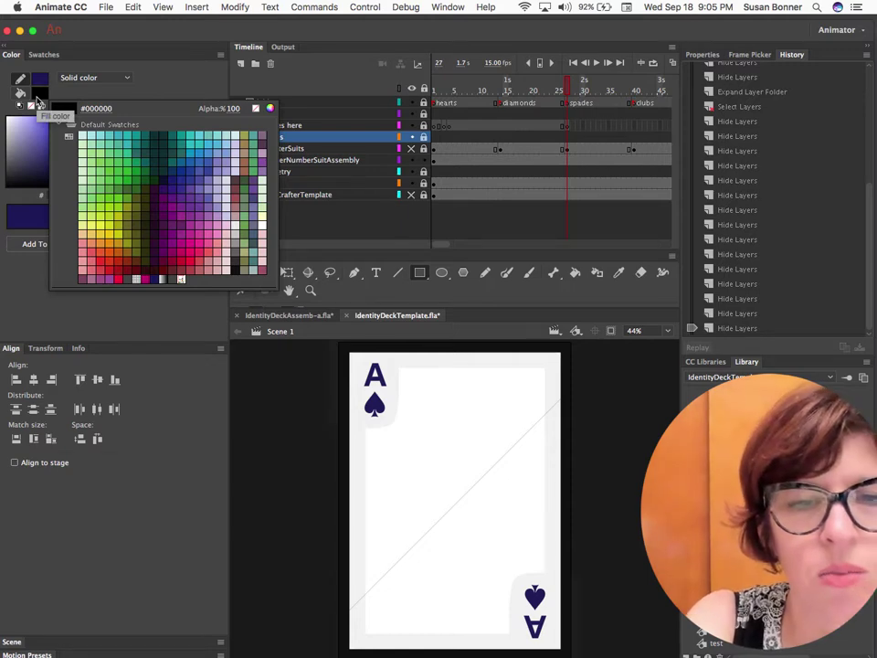
{"action": "left_click", "coordinate": [220, 265]}
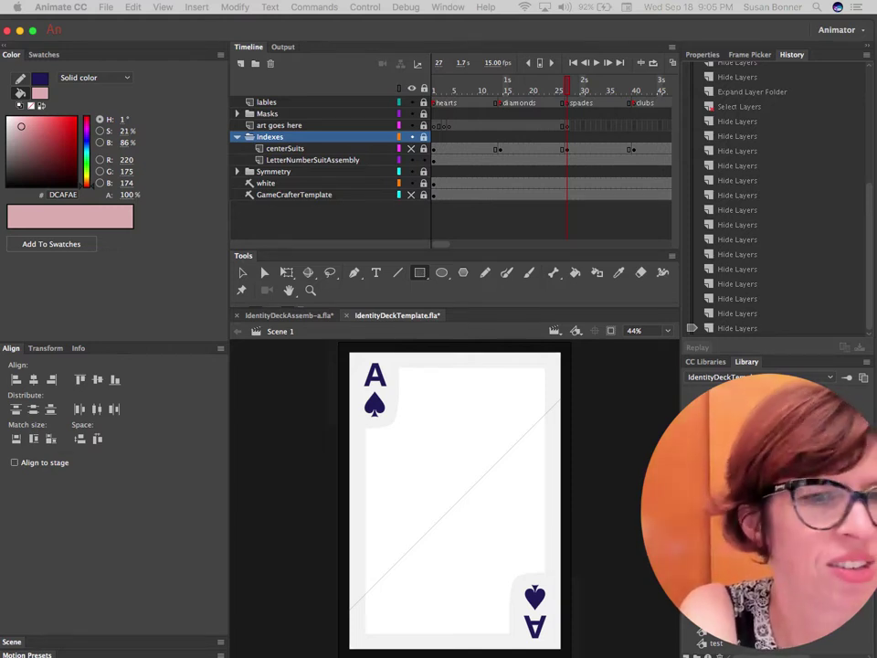
- Unlock the "art goes here" layer with its frame 27 selected, and lock the LetterNumberSuitAssembly layer
{"action": "left_click_drag", "start_coordinate": [137, 479], "coordinate": [154, 268]}
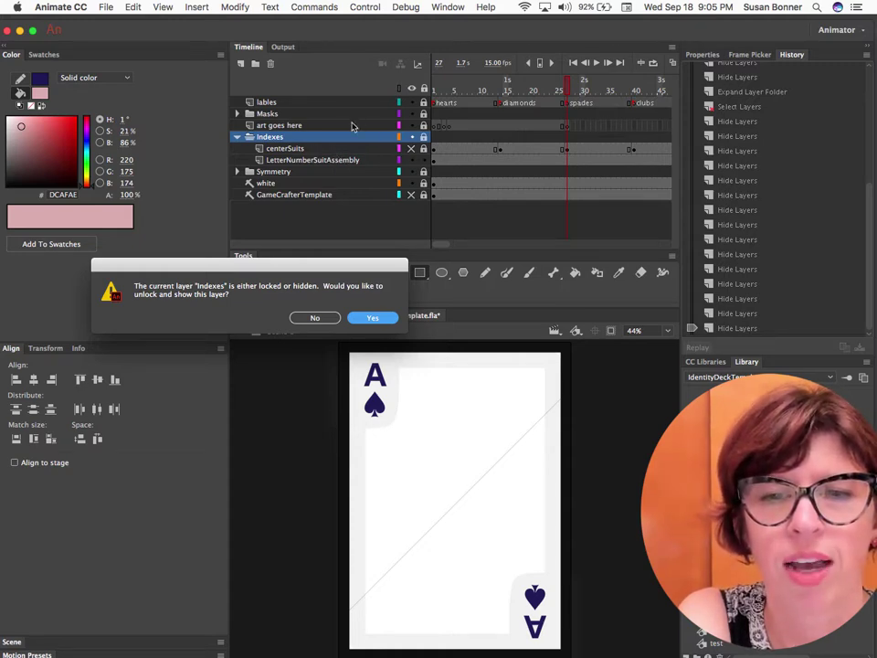
{"action": "left_click", "coordinate": [311, 317]}
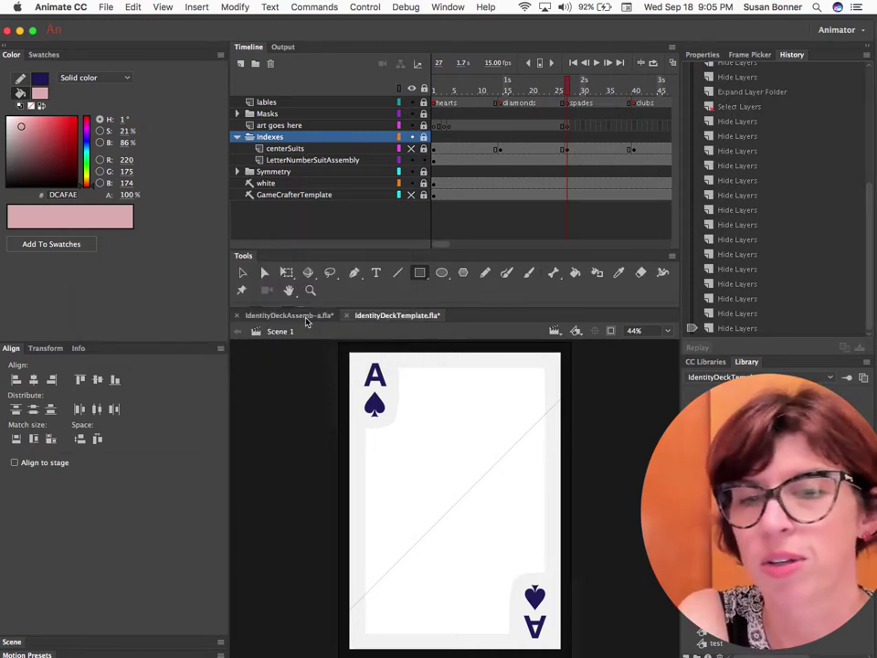
{"action": "left_click", "coordinate": [319, 126]}
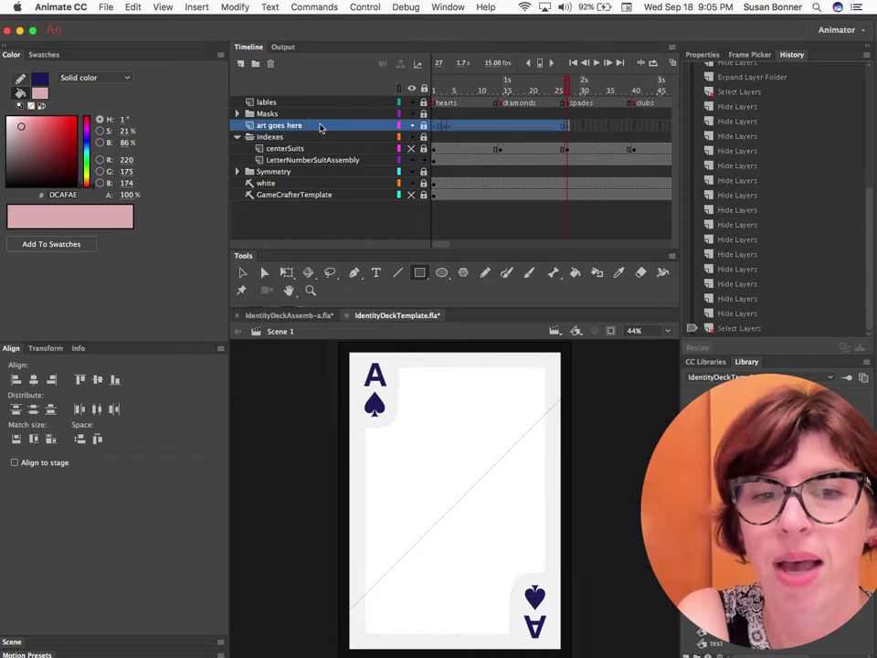
{"action": "left_click", "coordinate": [568, 127]}
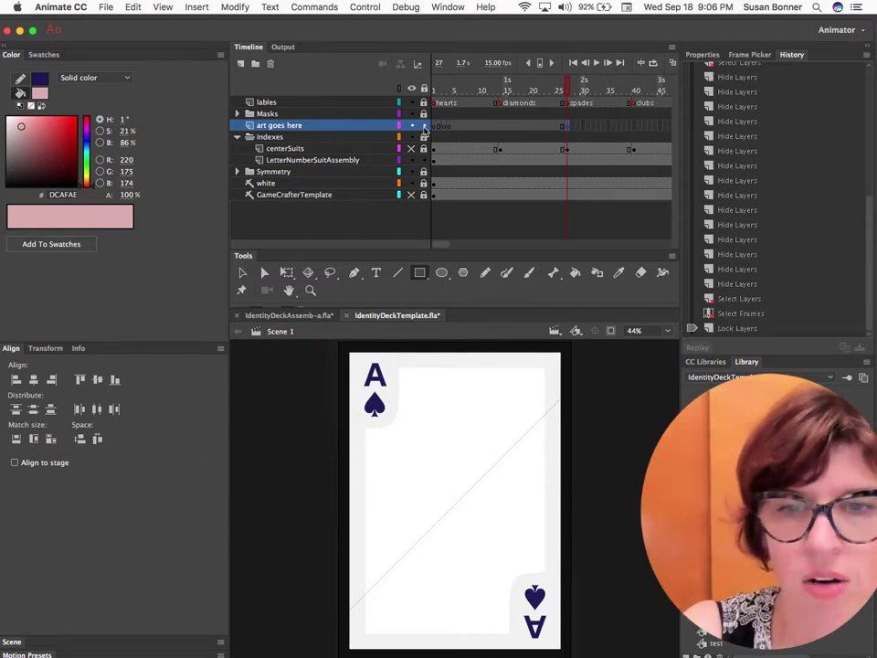
{"action": "left_click", "coordinate": [423, 160]}
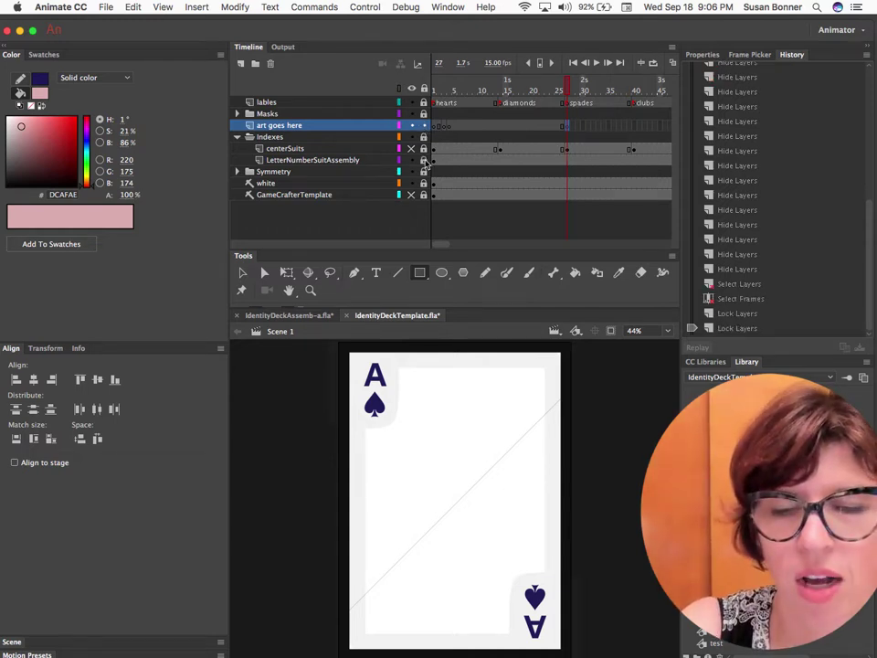
- Draw a small rectangle just above the card's center and set the Rectangle tool's stroke size to 4
{"action": "left_click_drag", "start_coordinate": [417, 449], "coordinate": [469, 494]}
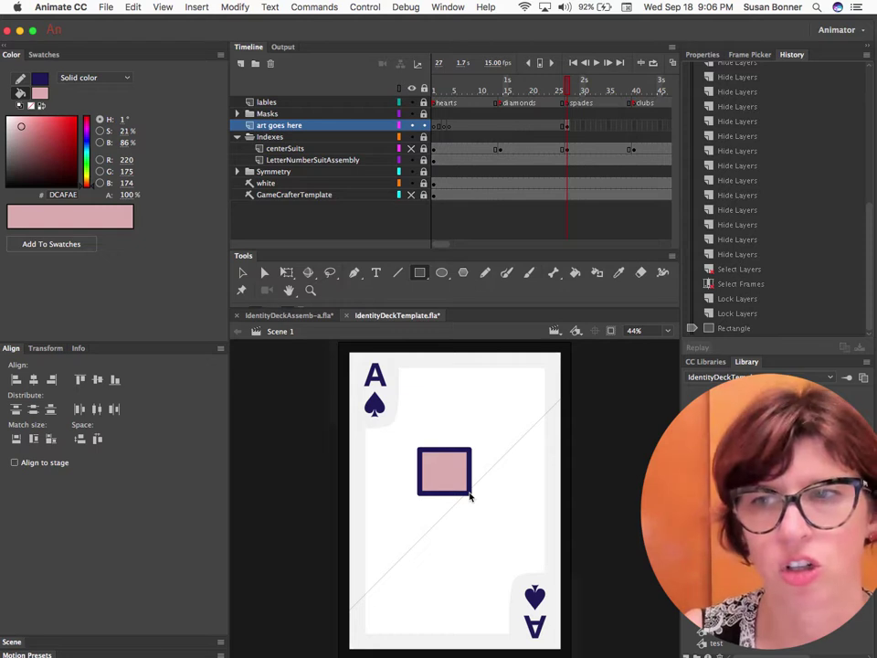
{"action": "left_click", "coordinate": [703, 55]}
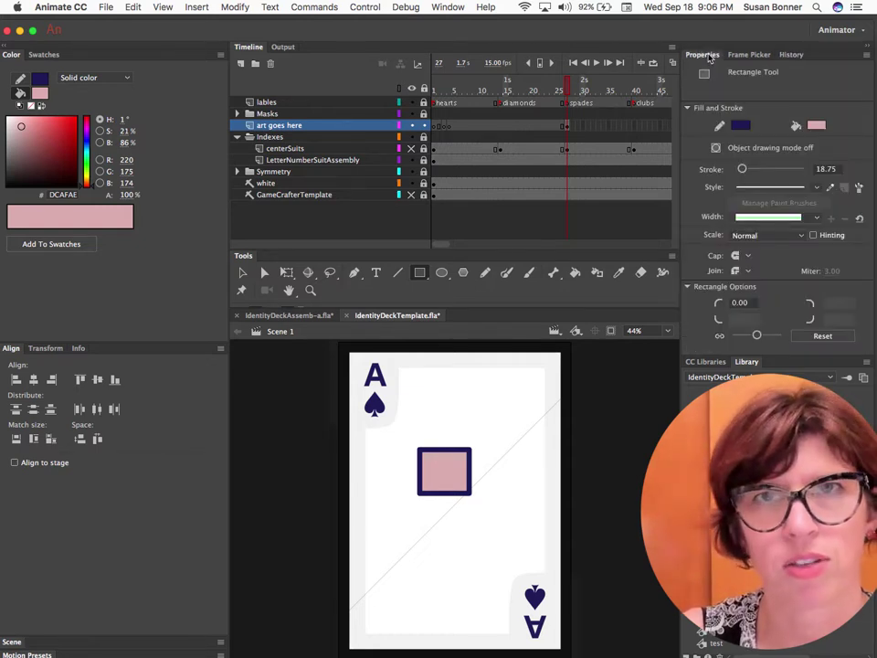
{"action": "left_click", "coordinate": [827, 169]}
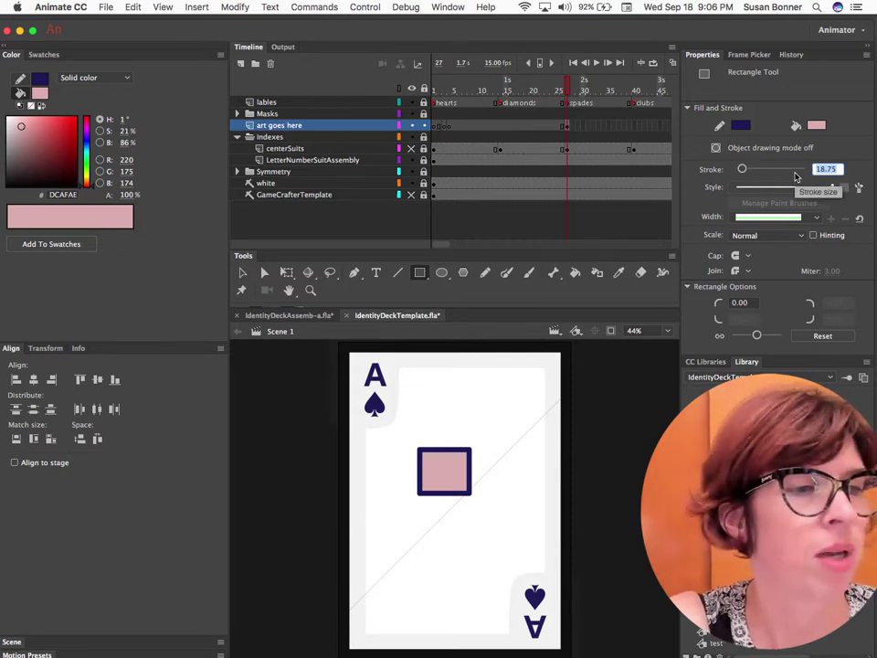
{"action": "type", "text": "4"}
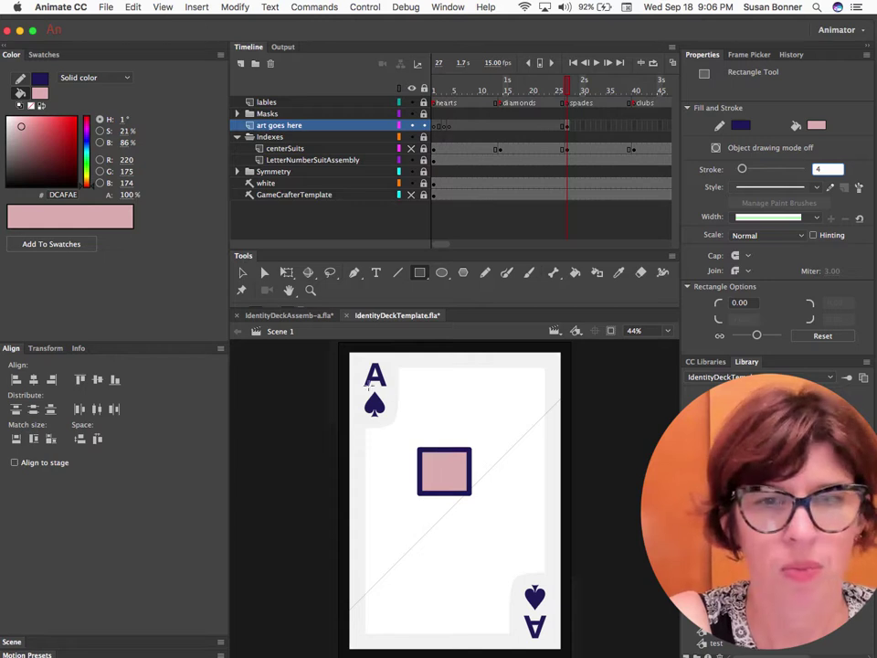
- Set the whole rectangle outline's stroke size to 4 and reselect the complete outline
{"action": "left_click", "coordinate": [241, 276]}
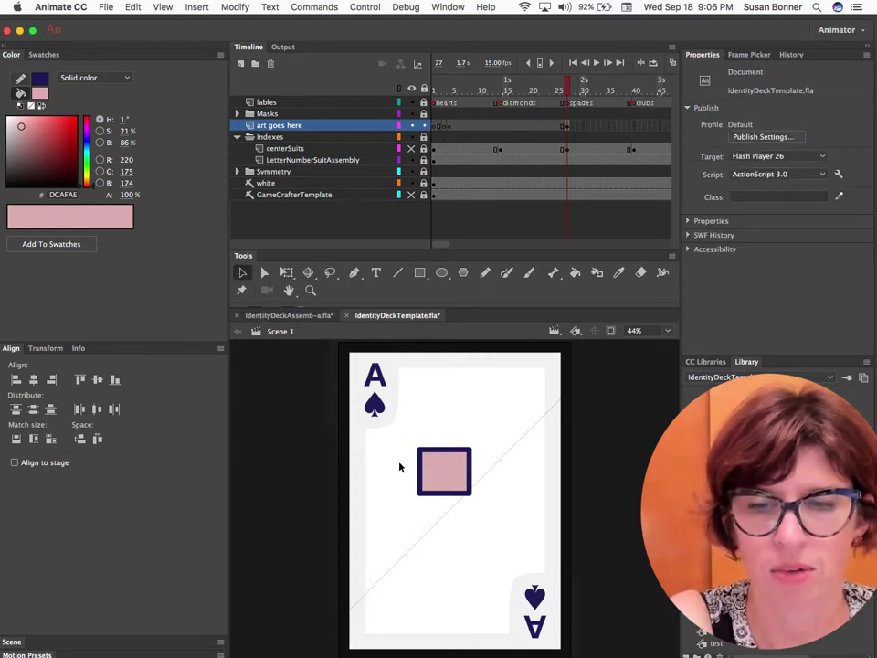
{"action": "left_click", "coordinate": [452, 459]}
{"action": "double_click", "coordinate": [452, 458]}
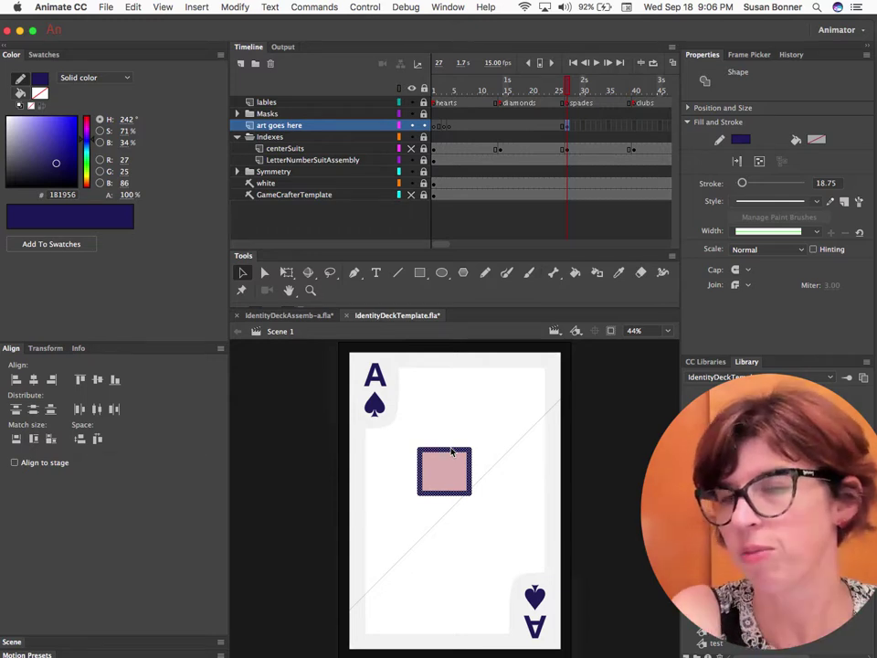
{"action": "left_click", "coordinate": [833, 183]}
{"action": "type", "text": "4"}
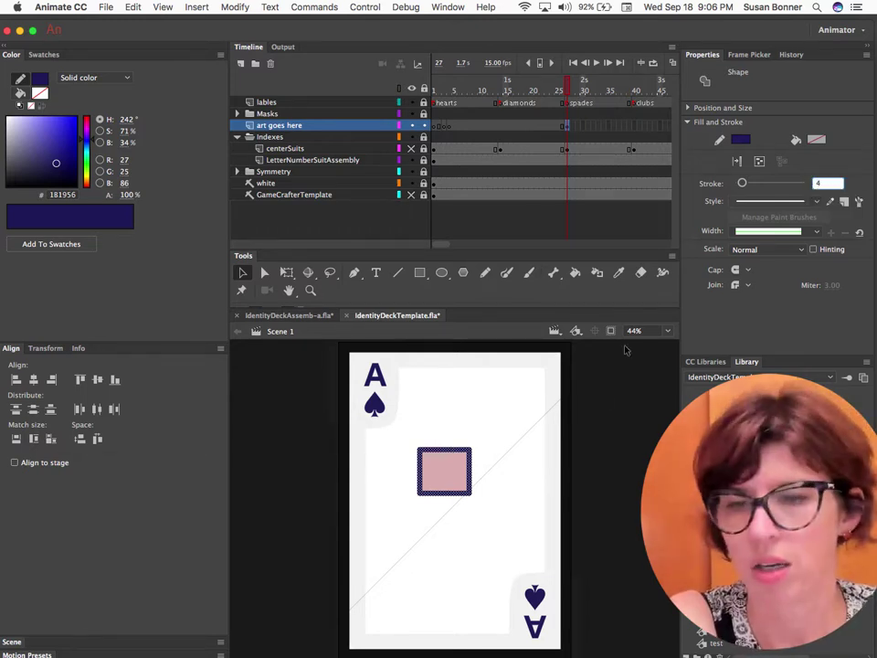
{"action": "left_click", "coordinate": [508, 412]}
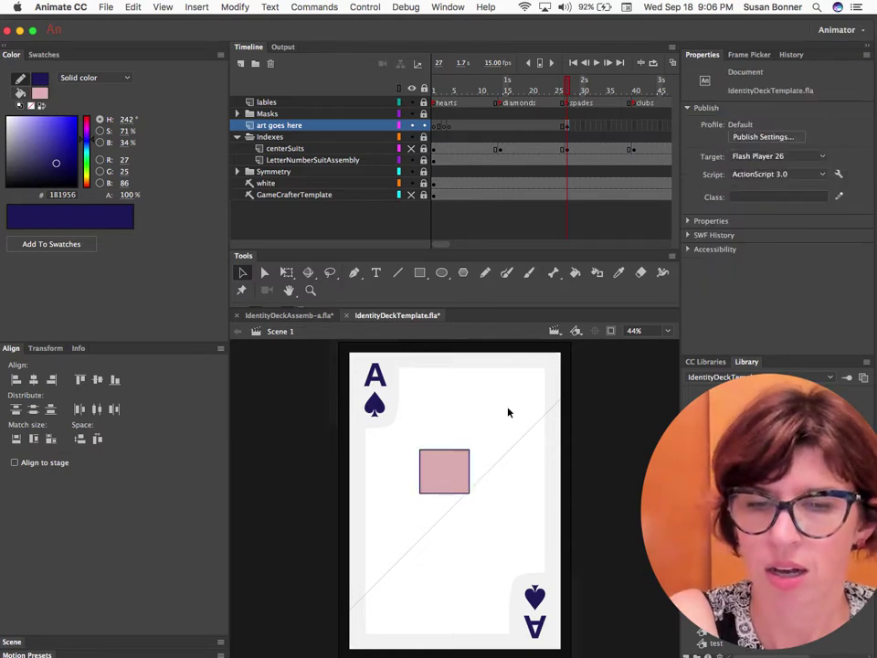
{"action": "left_click", "coordinate": [454, 450]}
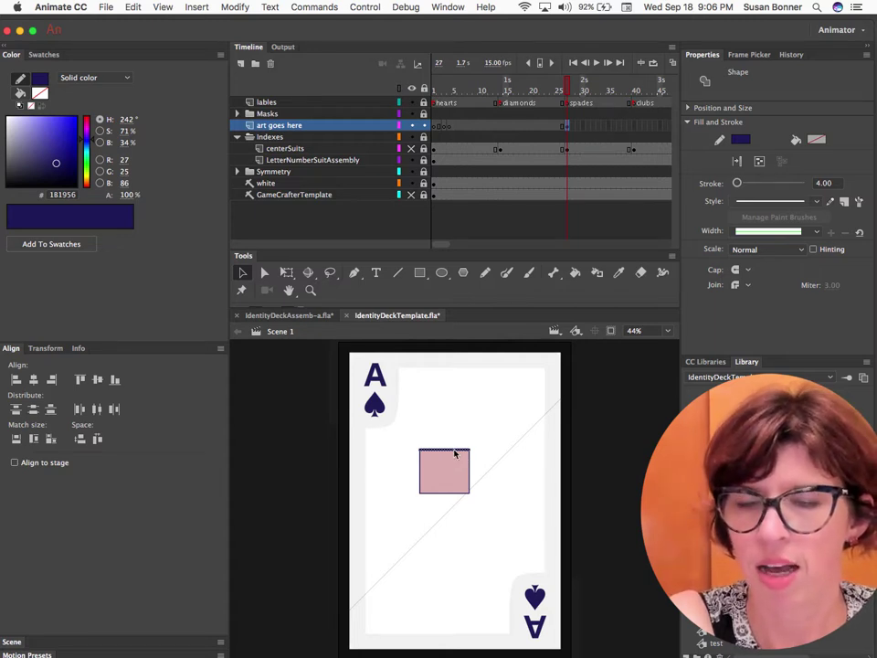
{"action": "double_click", "coordinate": [455, 452]}
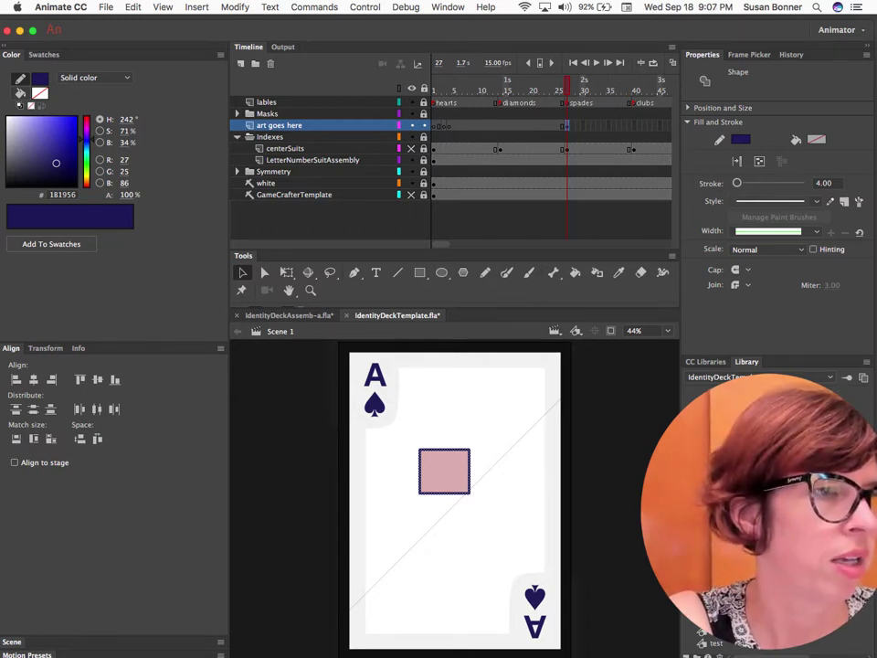
- Switch to Chrome and read the line weight and scaling guidelines on the Line for the Cards page
{"action": "key", "text": "super+Tab"}
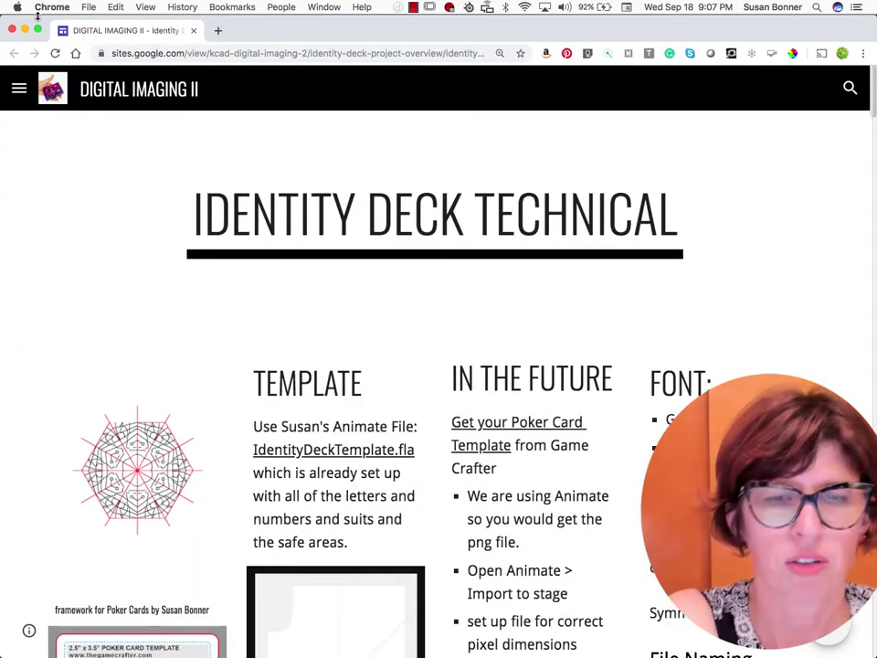
{"action": "left_click", "coordinate": [18, 88]}
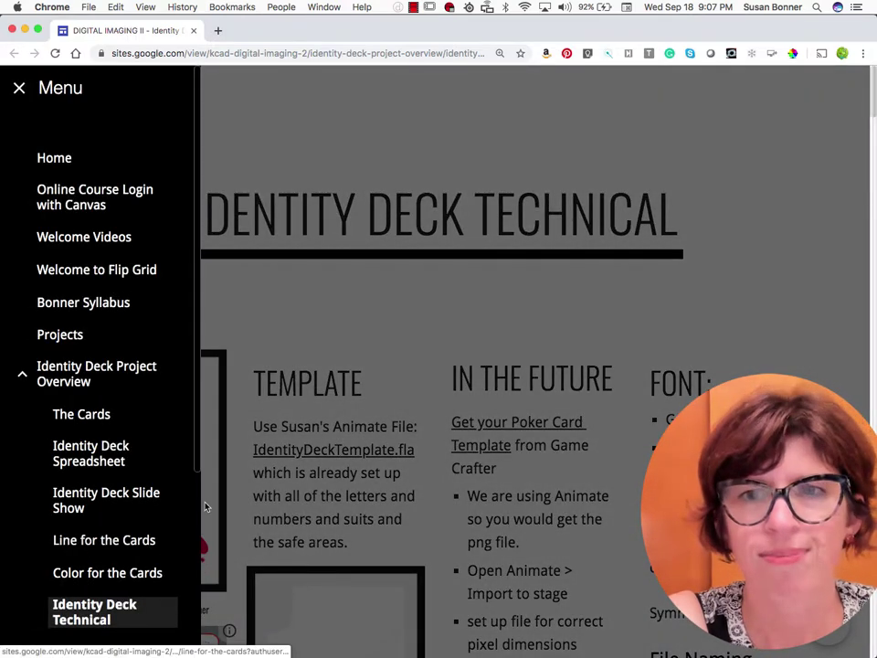
{"action": "left_click", "coordinate": [87, 540]}
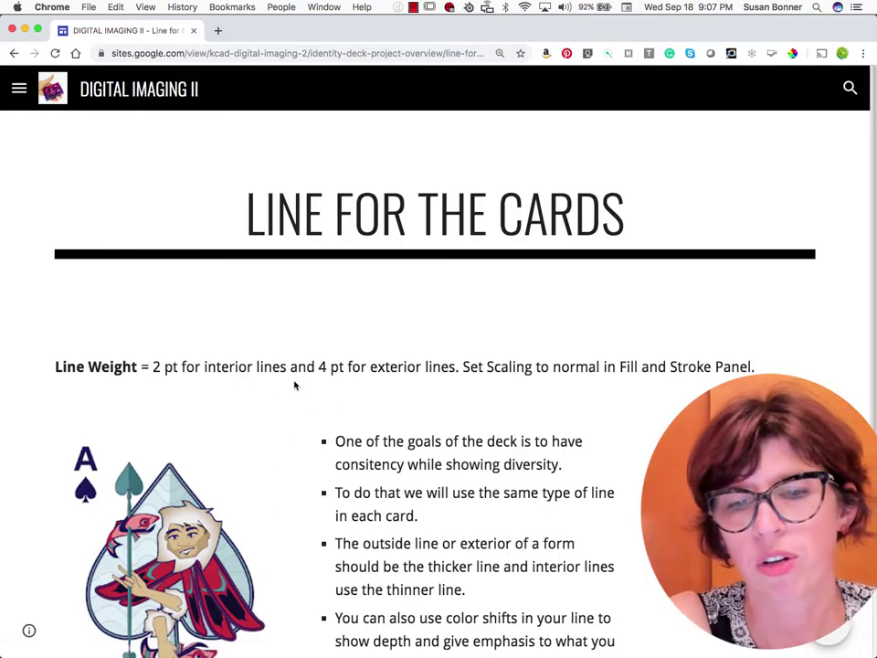
{"action": "left_click_drag", "start_coordinate": [322, 370], "coordinate": [409, 394]}
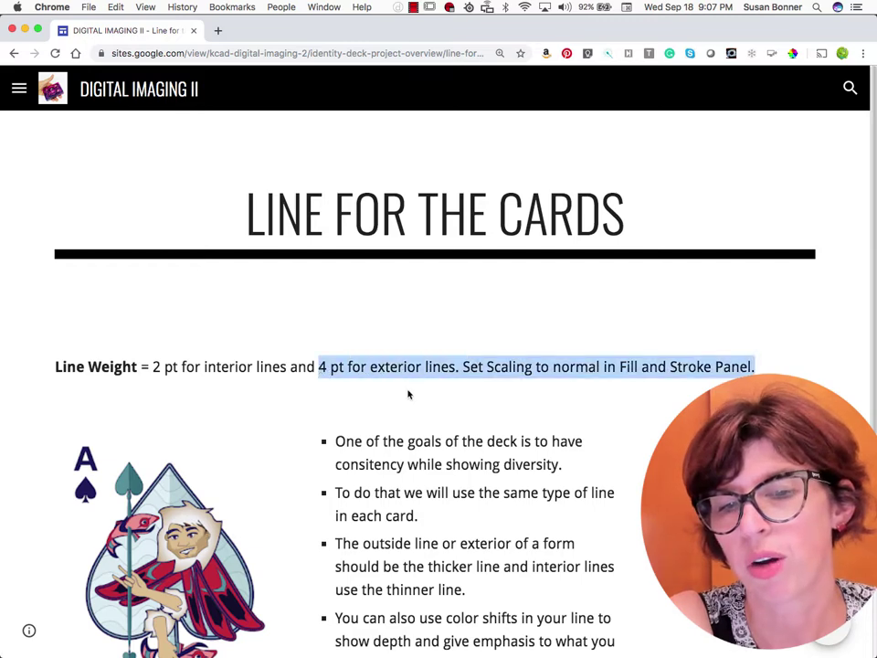
{"action": "left_click", "coordinate": [468, 381]}
{"action": "left_click_drag", "start_coordinate": [463, 366], "coordinate": [522, 375]}
{"action": "left_click", "coordinate": [515, 371]}
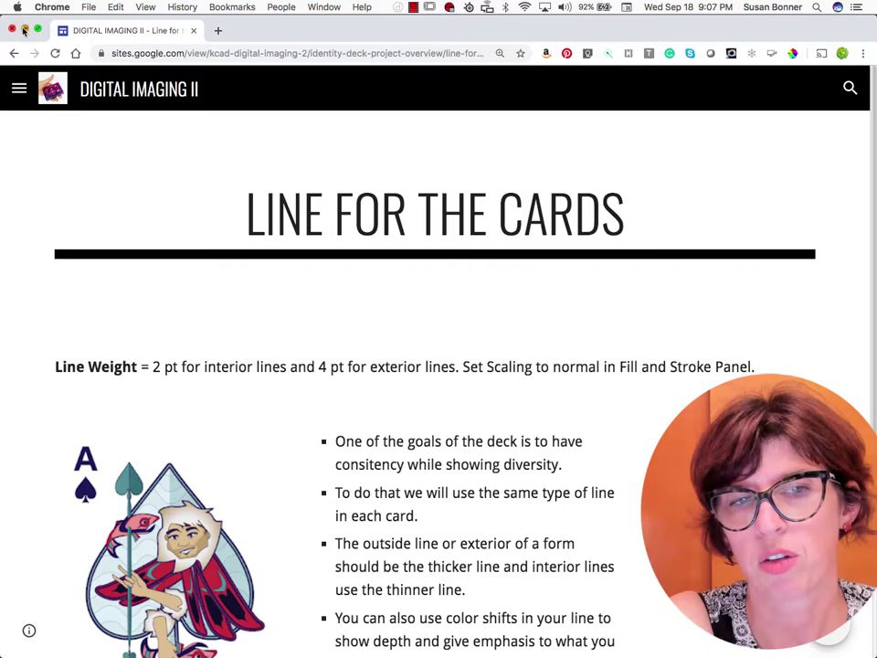
- Return to Animate and examine the Scale and Width profile options for the rectangle outline's stroke
{"action": "left_click", "coordinate": [123, 162]}
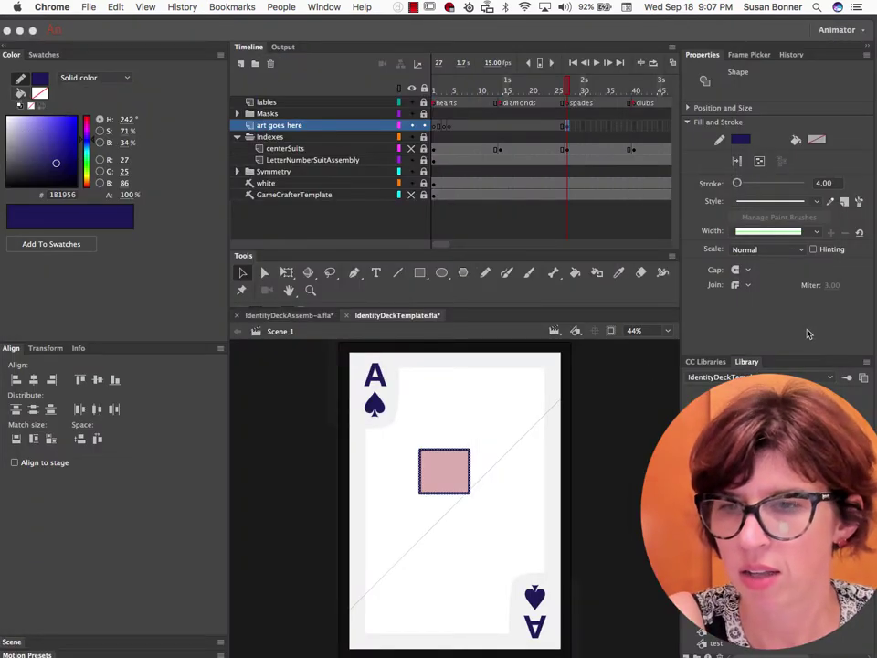
{"action": "left_click", "coordinate": [803, 269]}
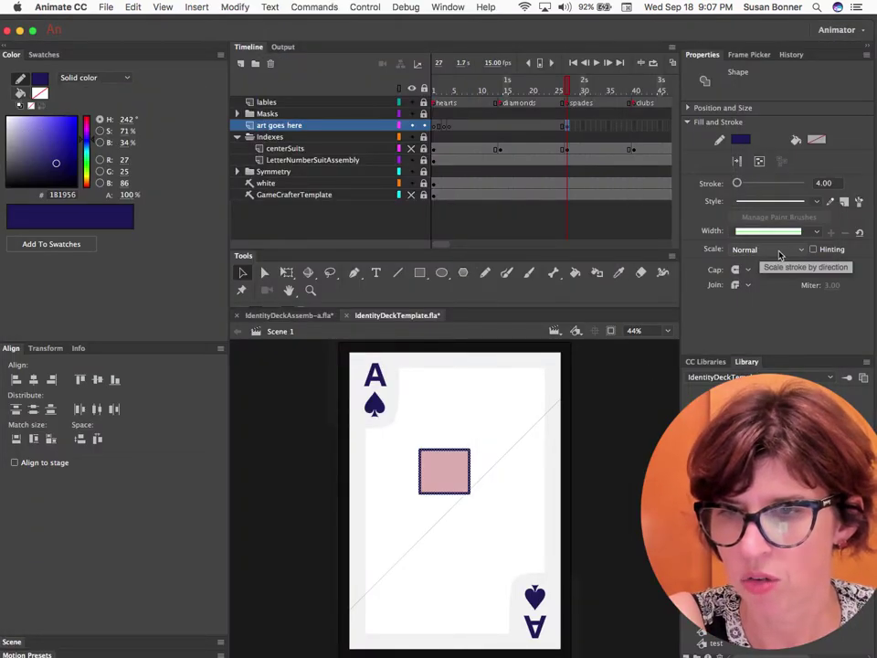
{"action": "left_click", "coordinate": [801, 250]}
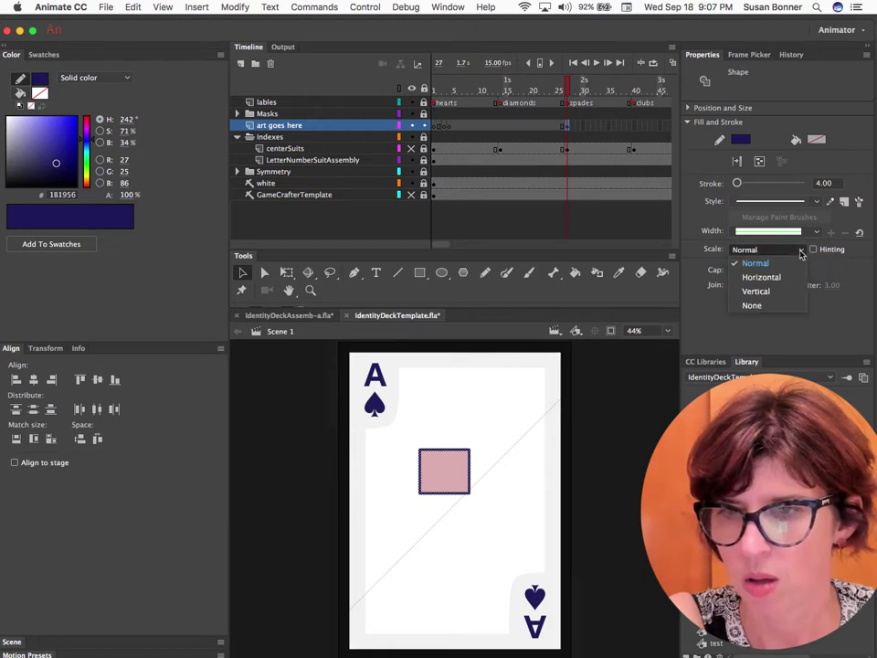
{"action": "left_click", "coordinate": [813, 337]}
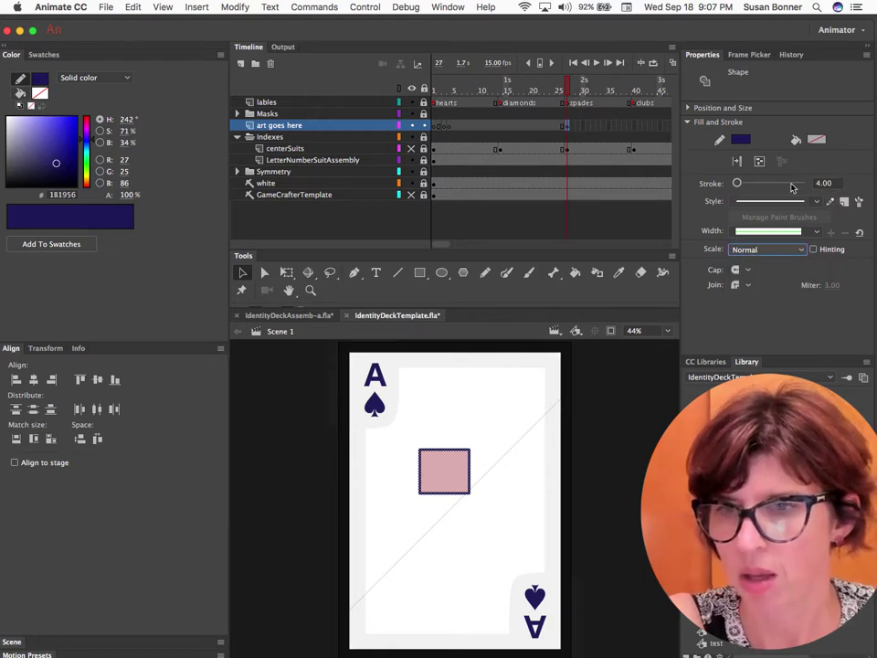
{"action": "left_click", "coordinate": [818, 233]}
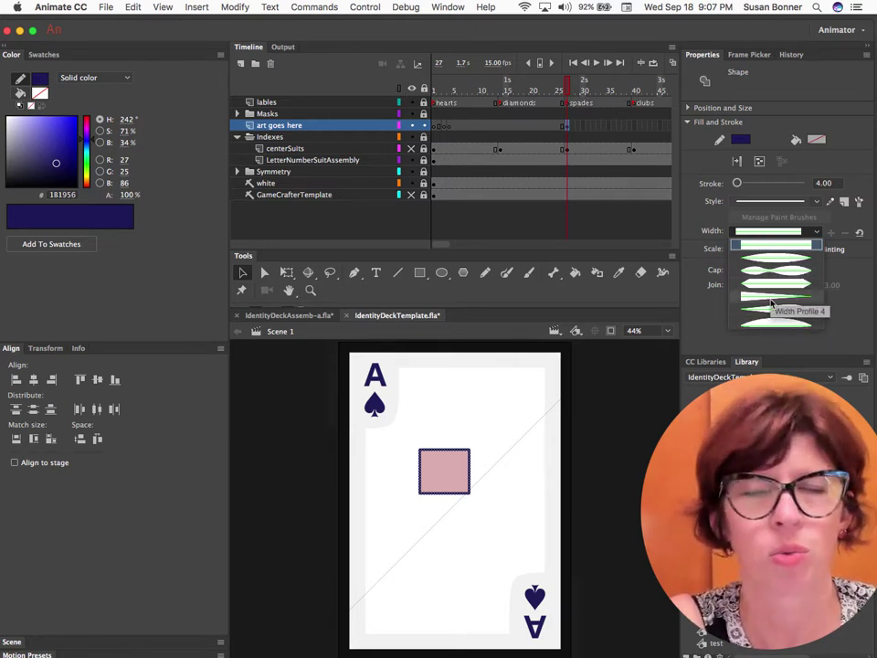
{"action": "left_click", "coordinate": [700, 223]}
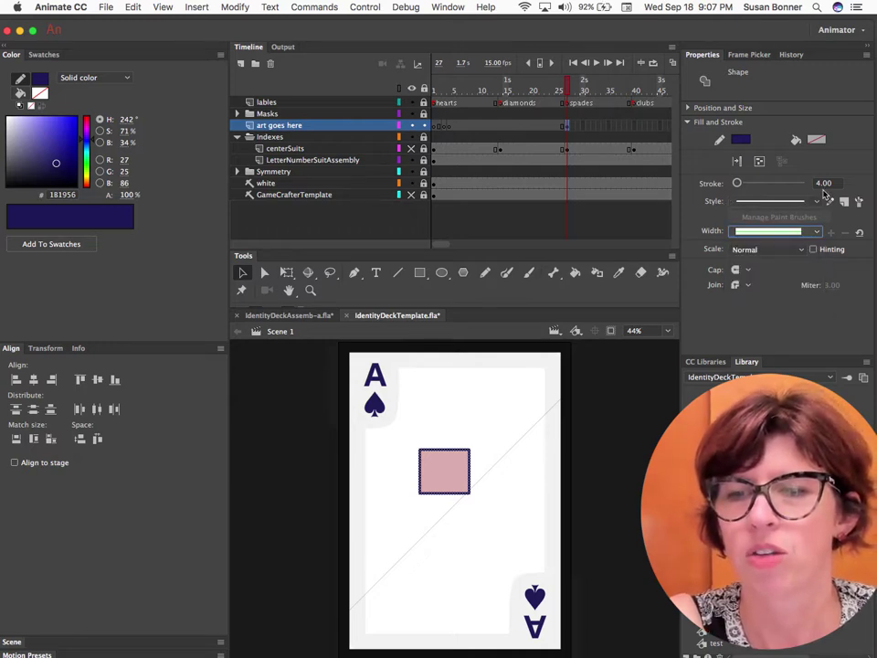
- Draw a curved line with the Pencil tool from inside the pink rectangle to just below its lower edge
{"action": "left_click", "coordinate": [505, 433]}
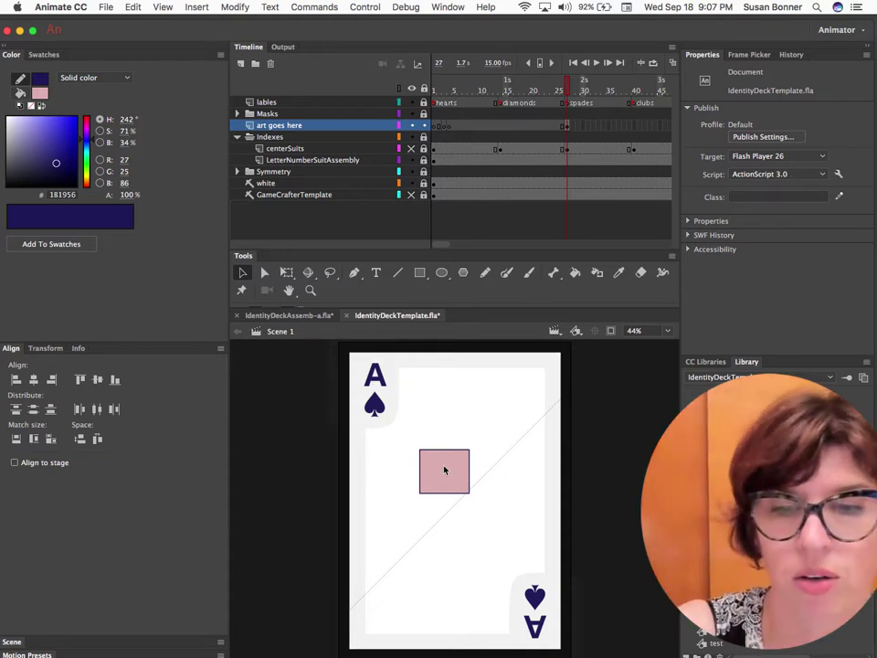
{"action": "left_click", "coordinate": [484, 272]}
{"action": "mouse_move", "coordinate": [434, 466]}
{"action": "left_mouse_down"}
{"action": "mouse_move", "coordinate": [447, 469]}
{"action": "mouse_move", "coordinate": [454, 511]}
{"action": "left_mouse_up"}
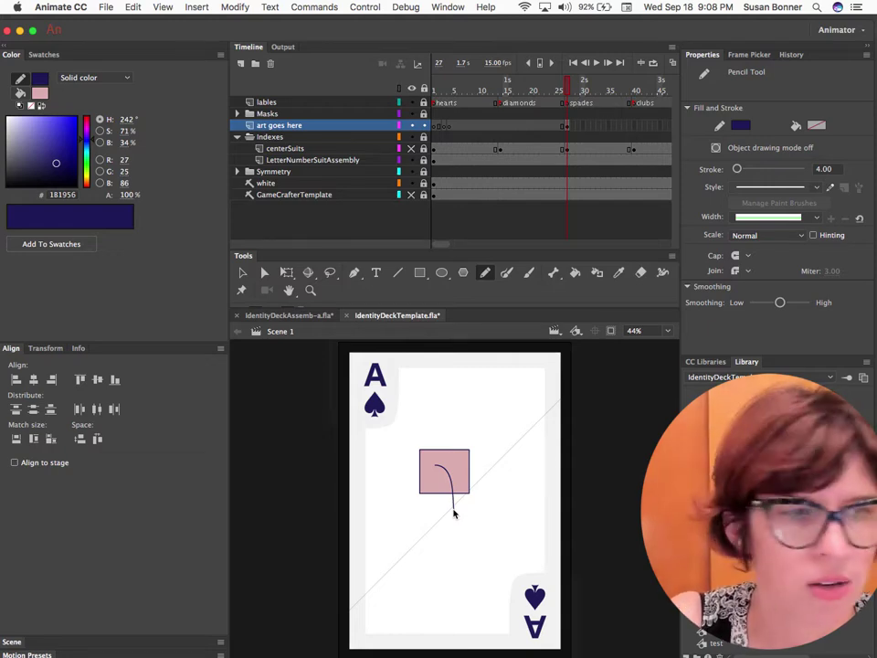
- Select both segments of the curved pencil line and set their stroke size to 2
{"action": "key", "text": "v"}
{"action": "left_click", "coordinate": [451, 481]}
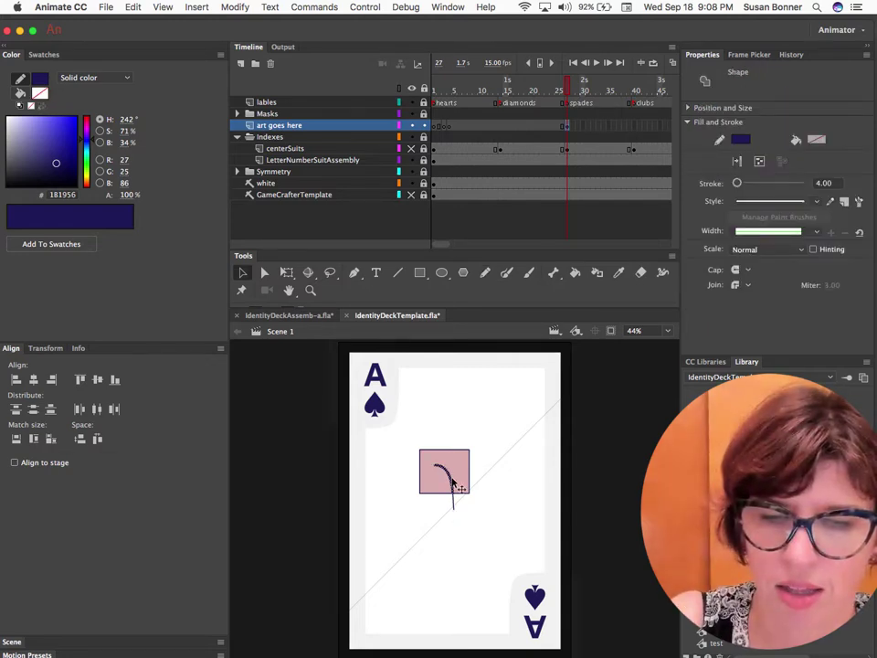
{"action": "left_click", "coordinate": [454, 485]}
{"action": "left_click", "coordinate": [352, 382]}
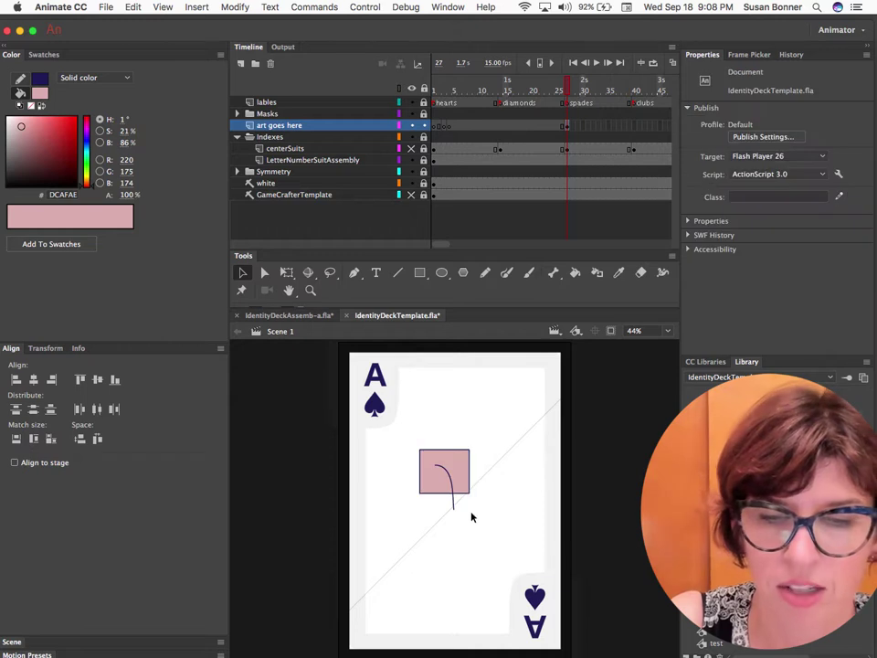
{"action": "left_click", "coordinate": [454, 505]}
{"action": "left_click", "coordinate": [451, 482], "text": "shift"}
{"action": "left_click", "coordinate": [823, 183]}
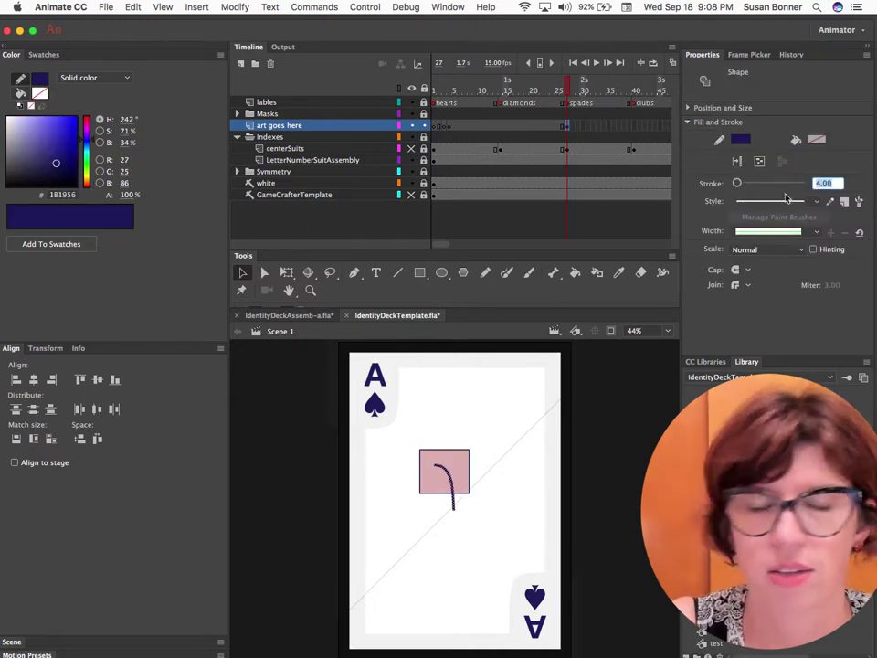
{"action": "type", "text": "2"}
{"action": "key", "text": "Return"}
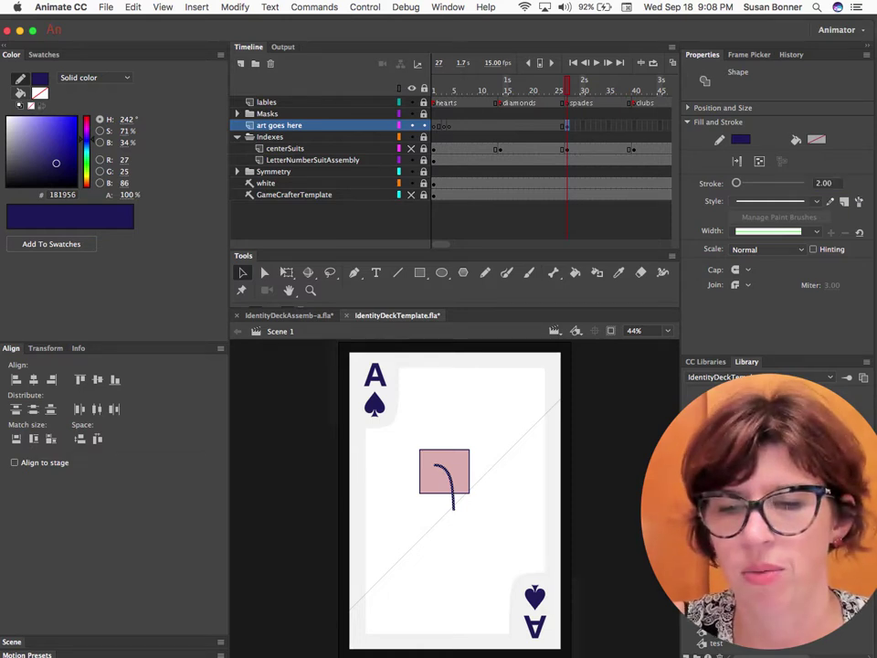
{"action": "left_click", "coordinate": [525, 498]}
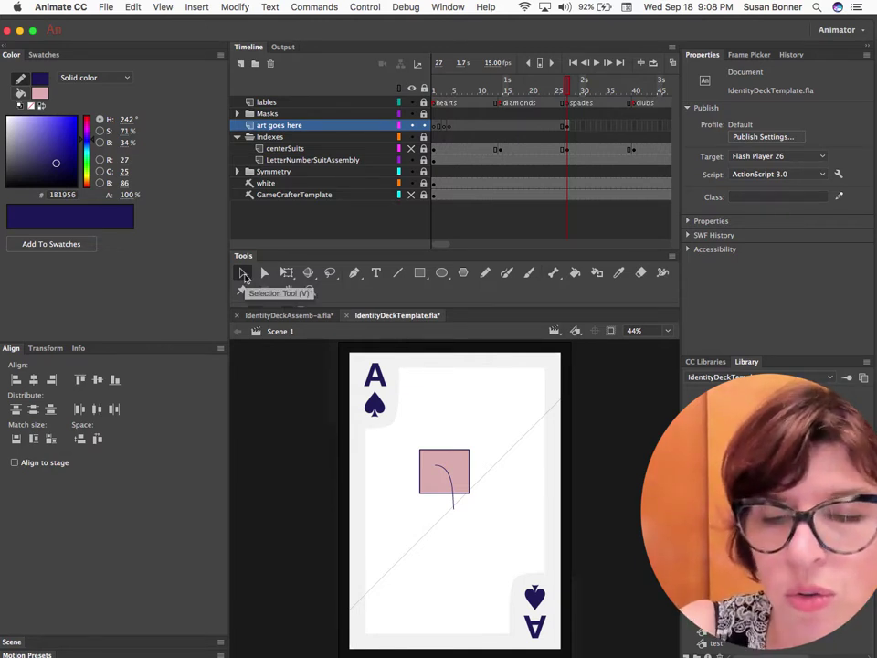
- Bow the rectangle's top and right edges outward and pull their shared corner point slightly inward with the Subselection tool
{"action": "left_click_drag", "start_coordinate": [446, 449], "coordinate": [447, 437]}
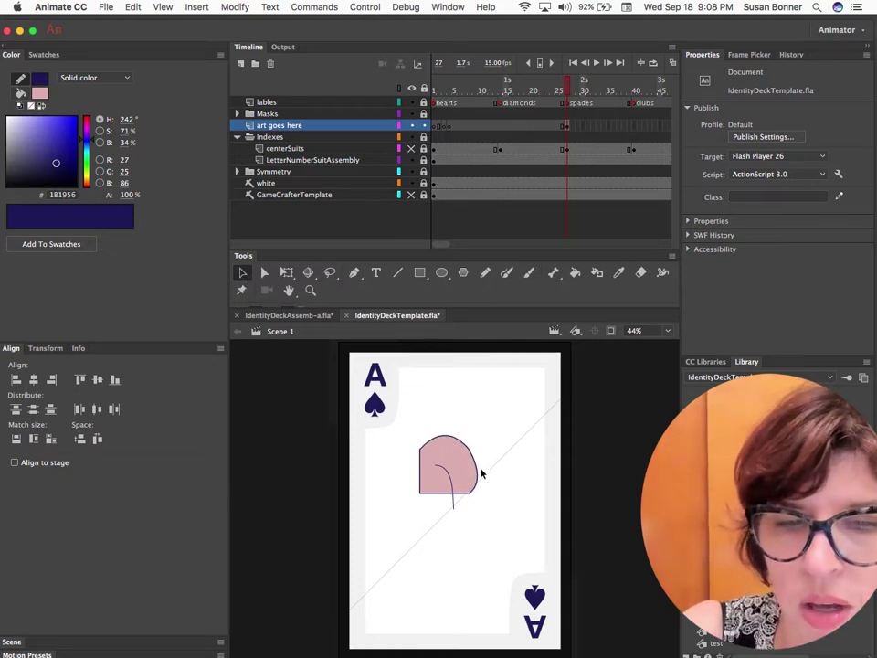
{"action": "left_click", "coordinate": [264, 272]}
{"action": "left_click", "coordinate": [470, 450]}
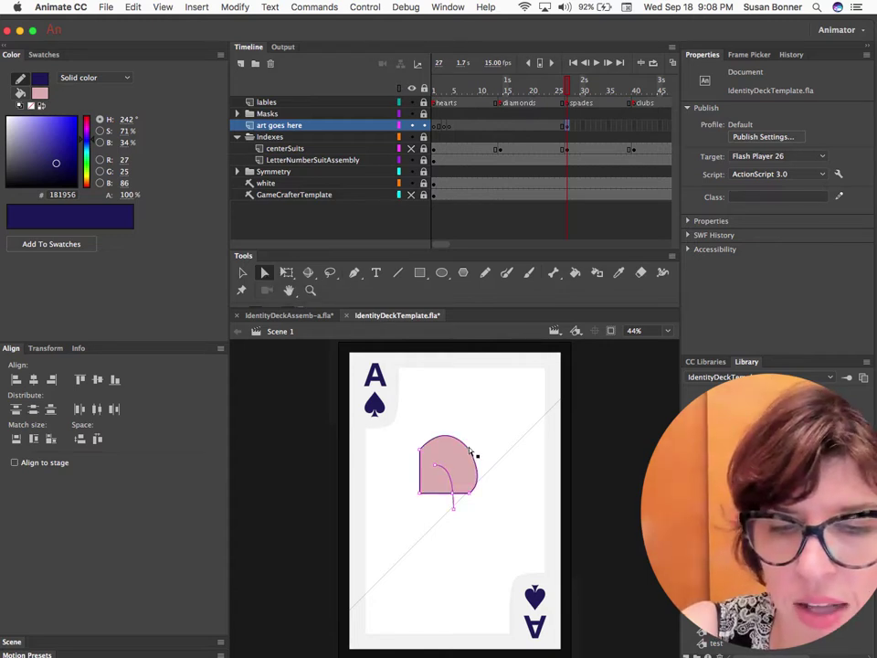
{"action": "left_click", "coordinate": [506, 503]}
{"action": "left_click", "coordinate": [471, 453]}
{"action": "left_click_drag", "start_coordinate": [470, 452], "coordinate": [468, 459]}
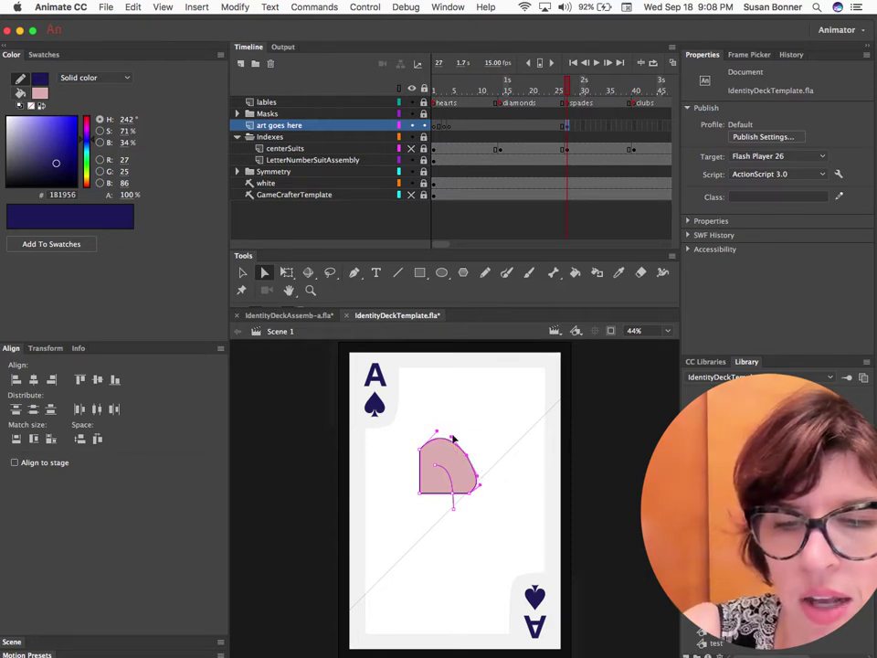
- Steepen the shape's top curve with its Bezier handles and move the upper-left anchor point outward and down
{"action": "left_click", "coordinate": [454, 425]}
{"action": "left_click", "coordinate": [469, 461]}
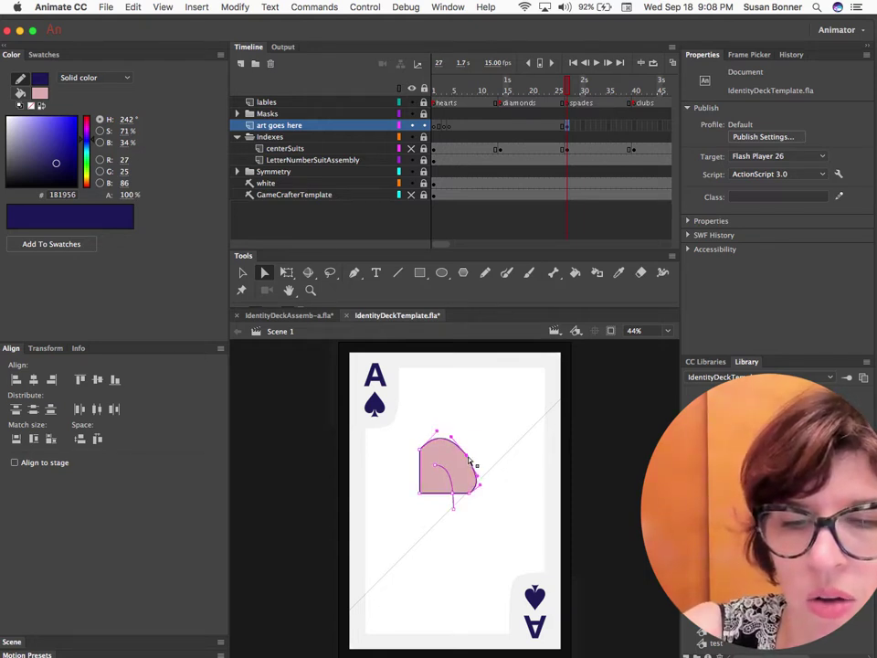
{"action": "left_click_drag", "start_coordinate": [450, 437], "coordinate": [454, 421]}
{"action": "left_click_drag", "start_coordinate": [422, 455], "coordinate": [426, 419]}
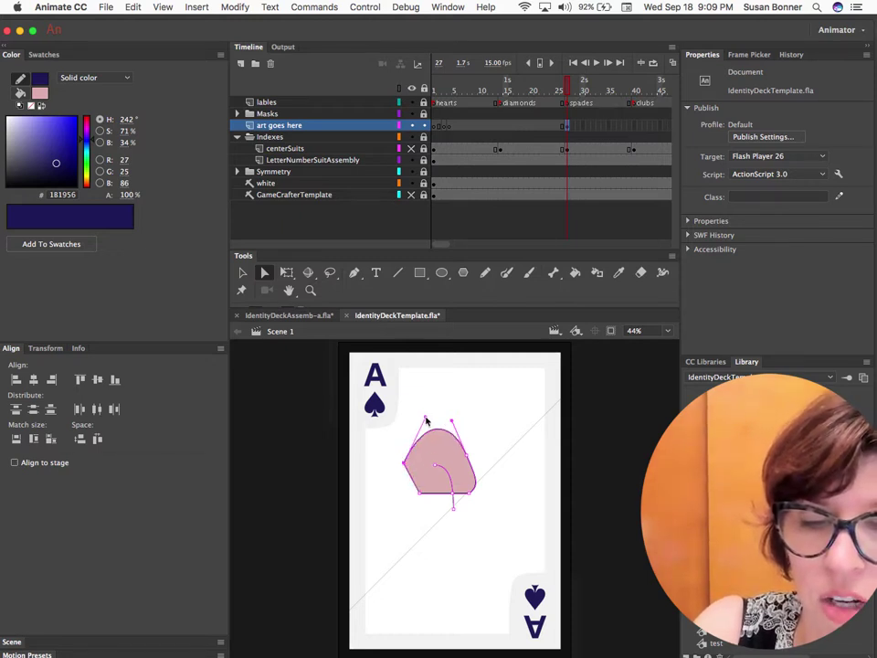
{"action": "left_click", "coordinate": [451, 541]}
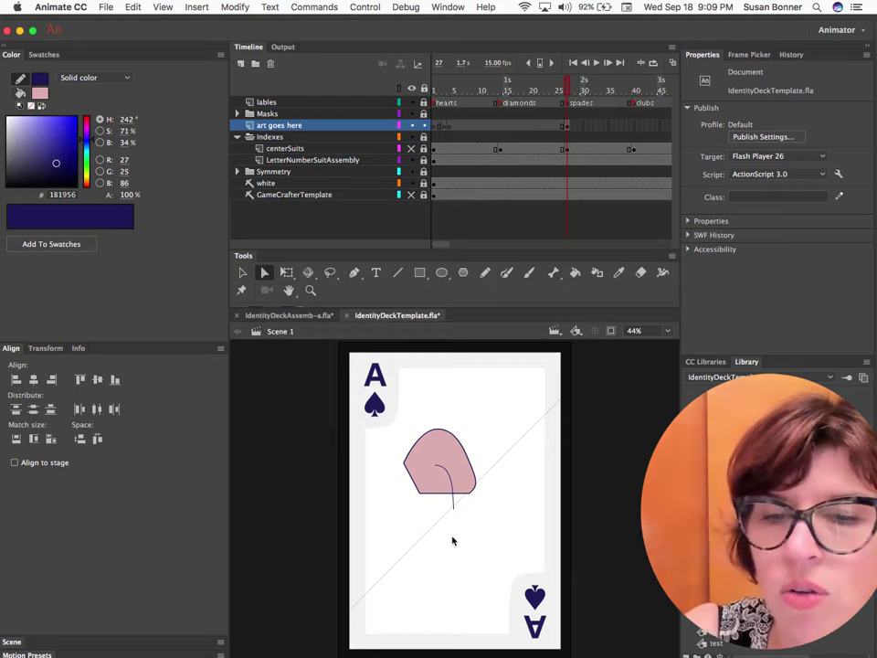
- Paint a short diagonal pink stroke above and right of the shape with the Brush tool at size 21, and show its anchor points
{"action": "left_click", "coordinate": [529, 273]}
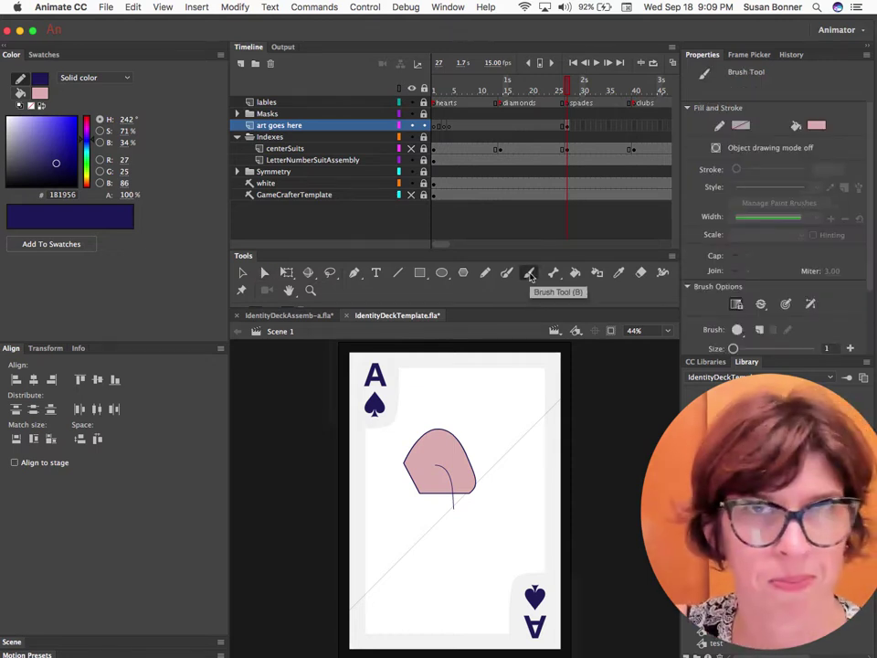
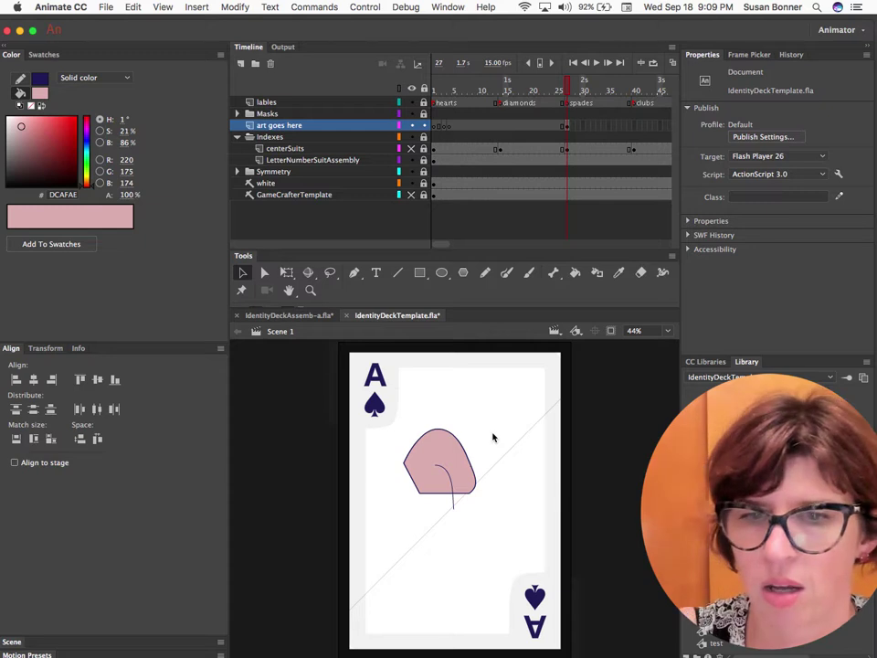
{"action": "left_click", "coordinate": [529, 273]}
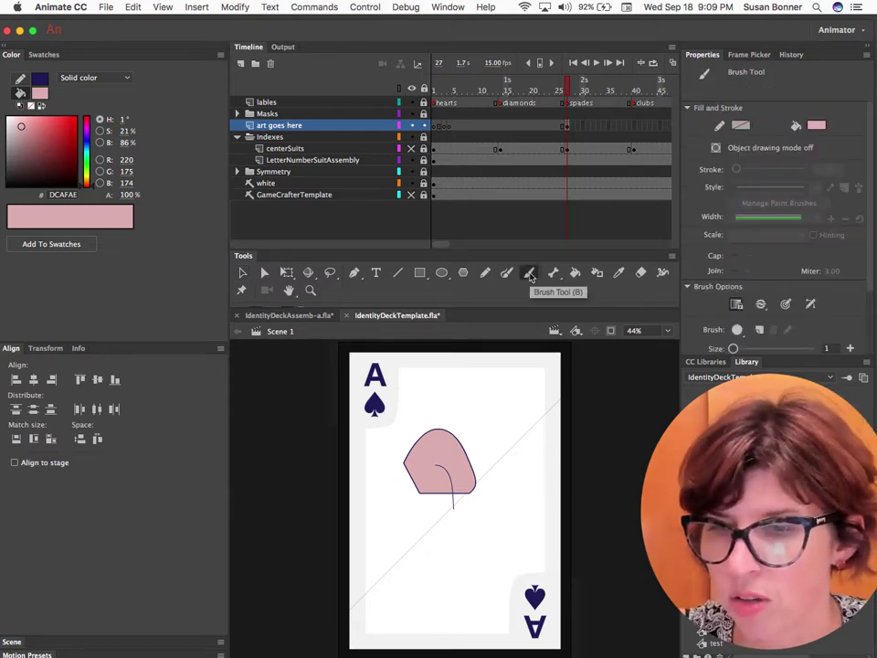
{"action": "left_click_drag", "start_coordinate": [733, 348], "coordinate": [741, 349]}
{"action": "left_click_drag", "start_coordinate": [467, 393], "coordinate": [505, 442]}
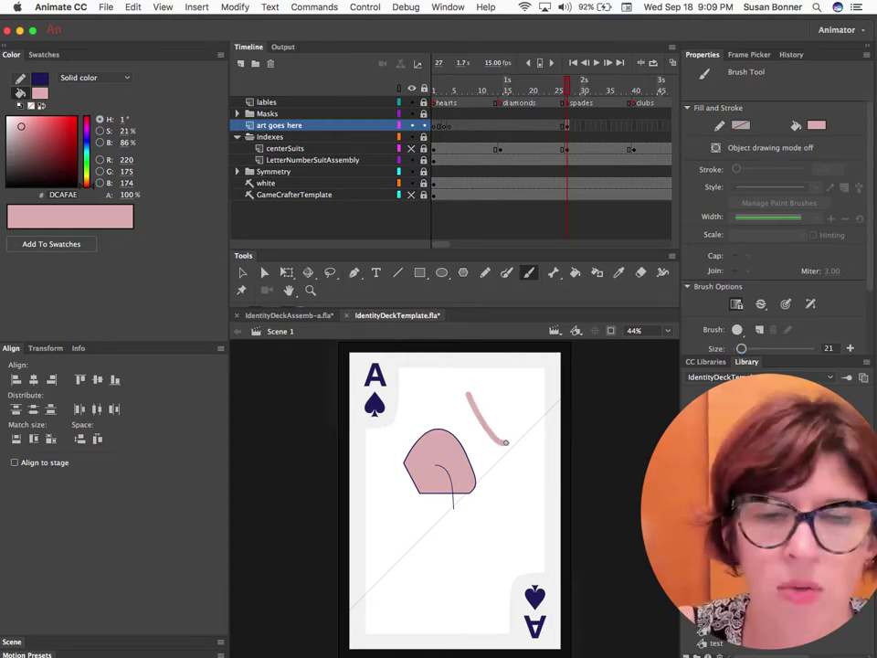
{"action": "key", "text": "v"}
{"action": "left_click", "coordinate": [490, 425]}
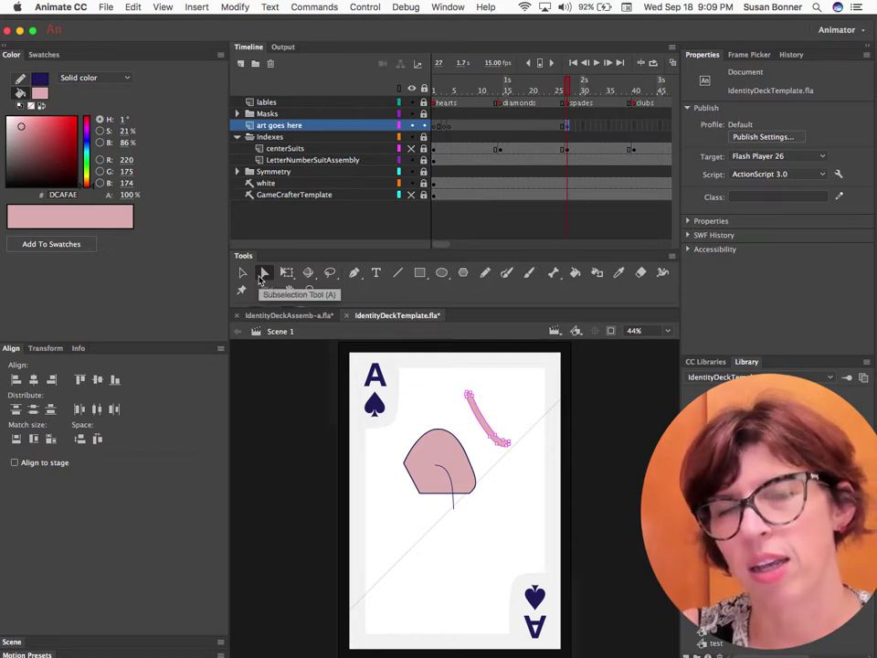
- Widen the pink brush stroke into a leaf-like shape by pulling anchor points outward on both sides with the Subselection tool
{"action": "left_click", "coordinate": [263, 274]}
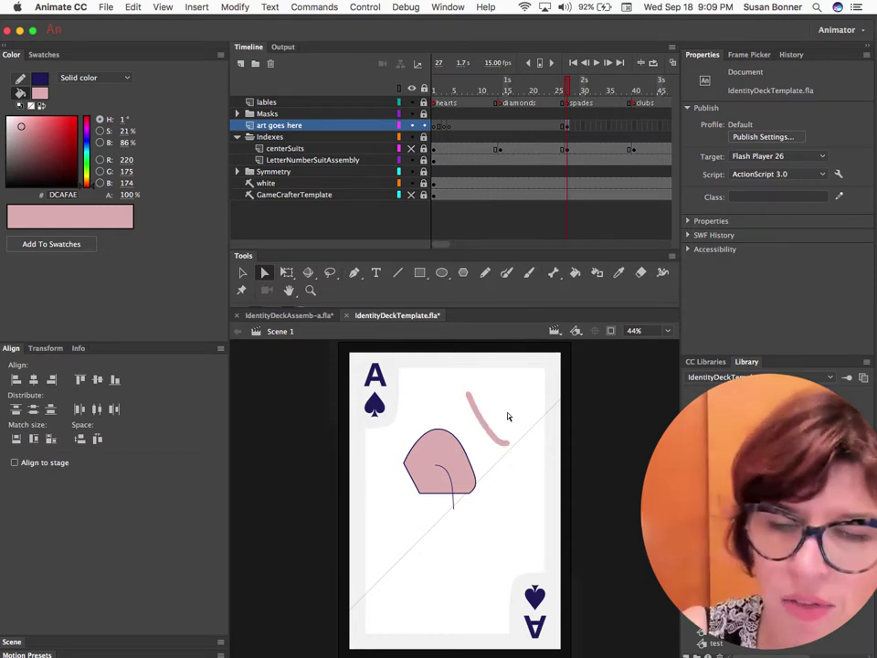
{"action": "left_click", "coordinate": [498, 439]}
{"action": "mouse_move", "coordinate": [498, 439]}
{"action": "left_mouse_down"}
{"action": "mouse_move", "coordinate": [498, 428]}
{"action": "mouse_move", "coordinate": [516, 420]}
{"action": "left_mouse_up"}
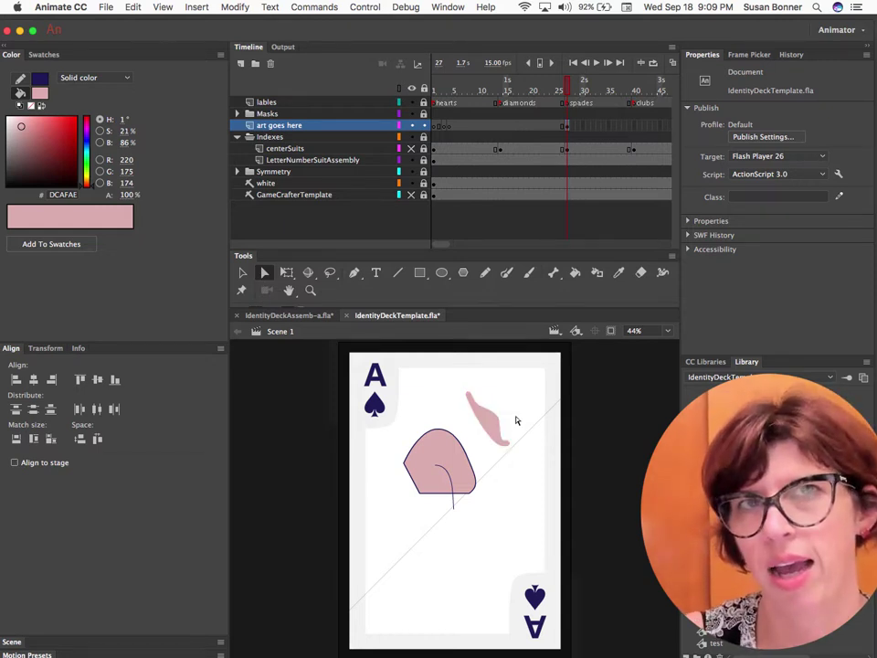
{"action": "left_click", "coordinate": [492, 440]}
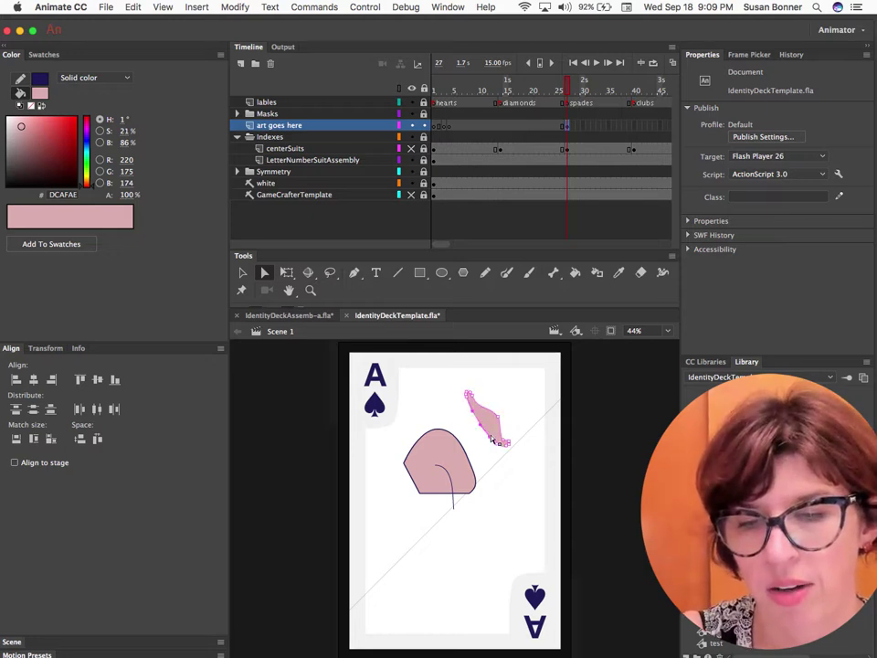
{"action": "left_click", "coordinate": [518, 432]}
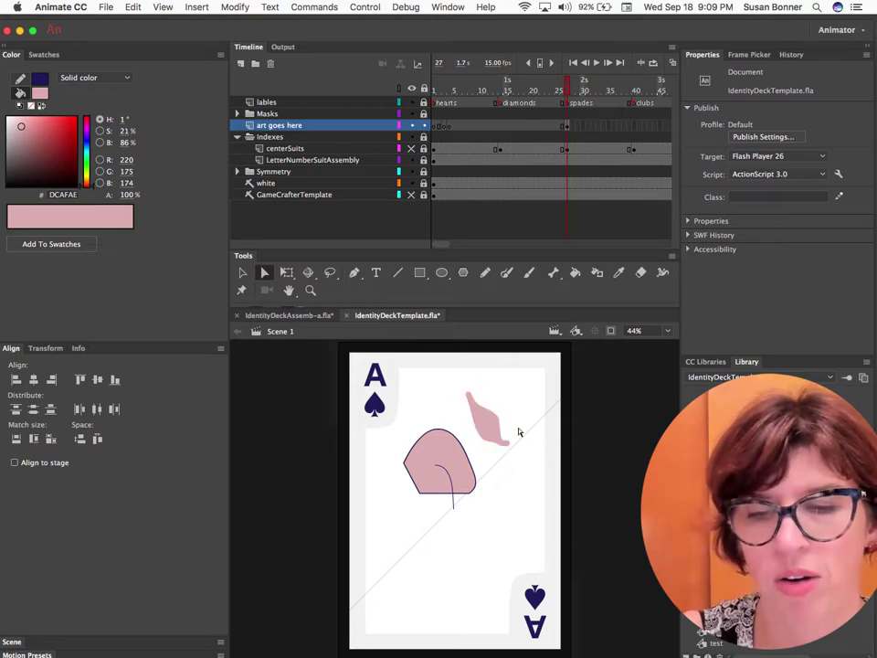
- Move the large shape's left corner point up and outward, and add an anchor point at the peak of its top curve
{"action": "left_click", "coordinate": [410, 463]}
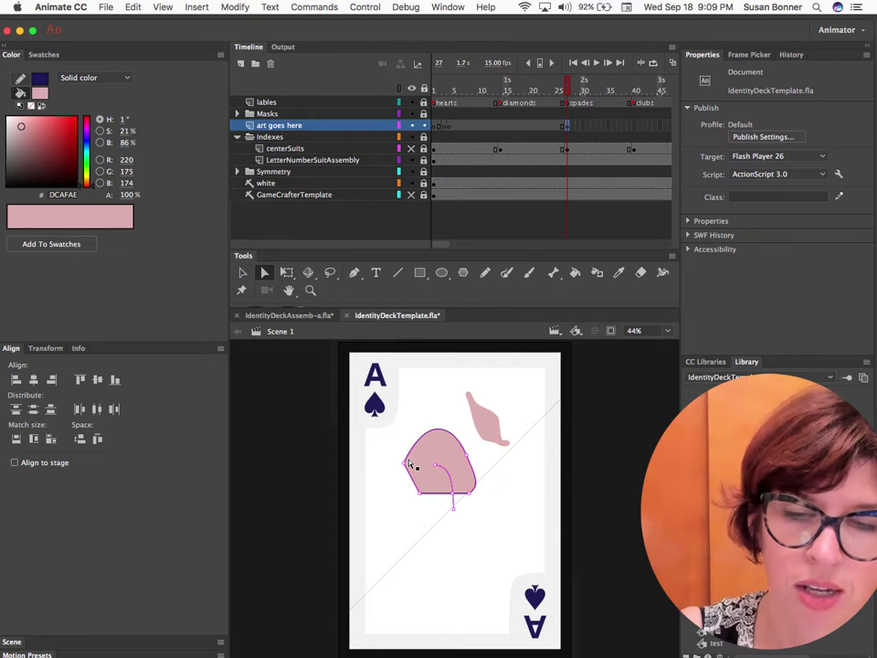
{"action": "left_click_drag", "start_coordinate": [410, 463], "coordinate": [395, 454]}
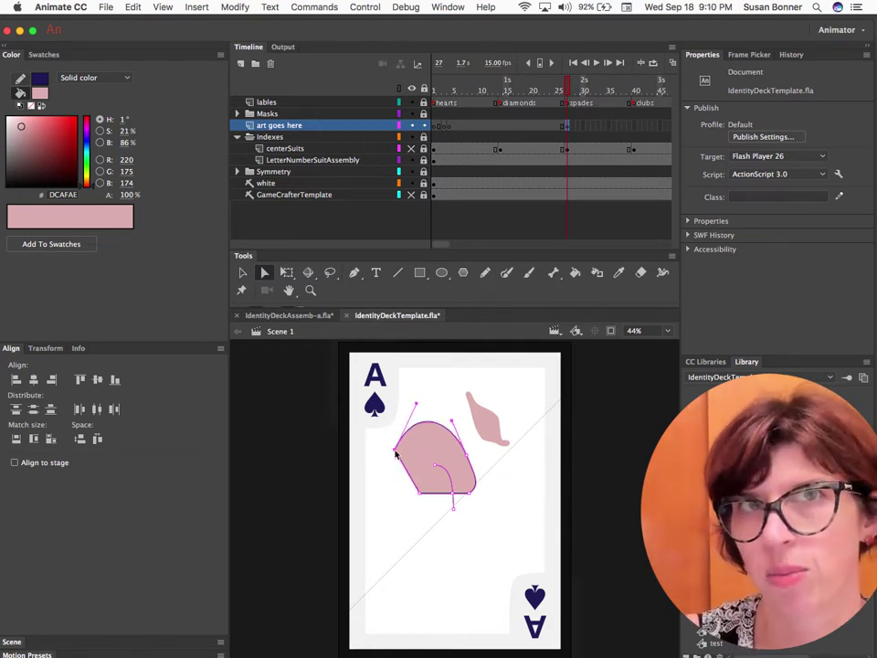
{"action": "left_click", "coordinate": [354, 272]}
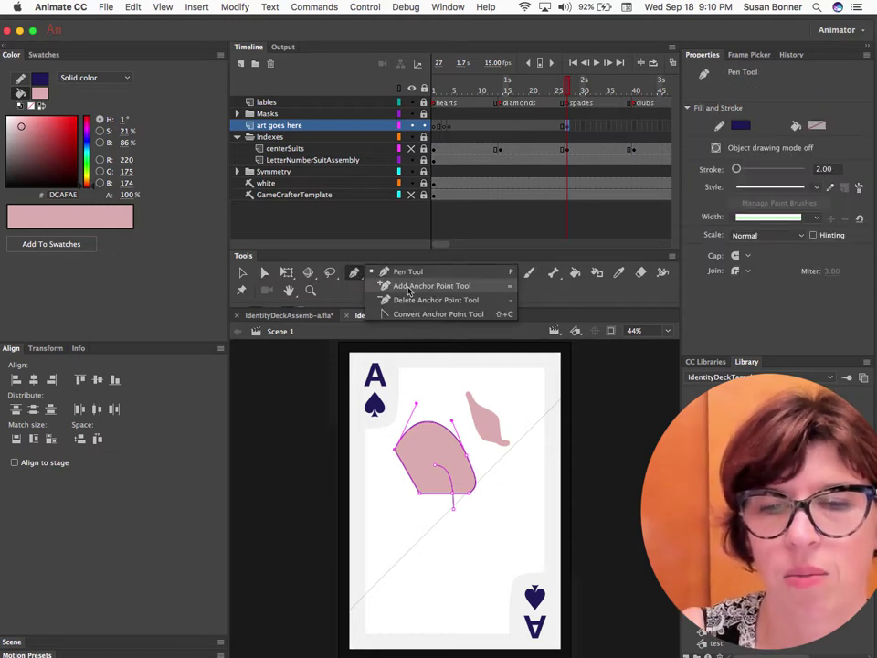
{"action": "left_click", "coordinate": [404, 287]}
{"action": "left_click", "coordinate": [426, 425]}
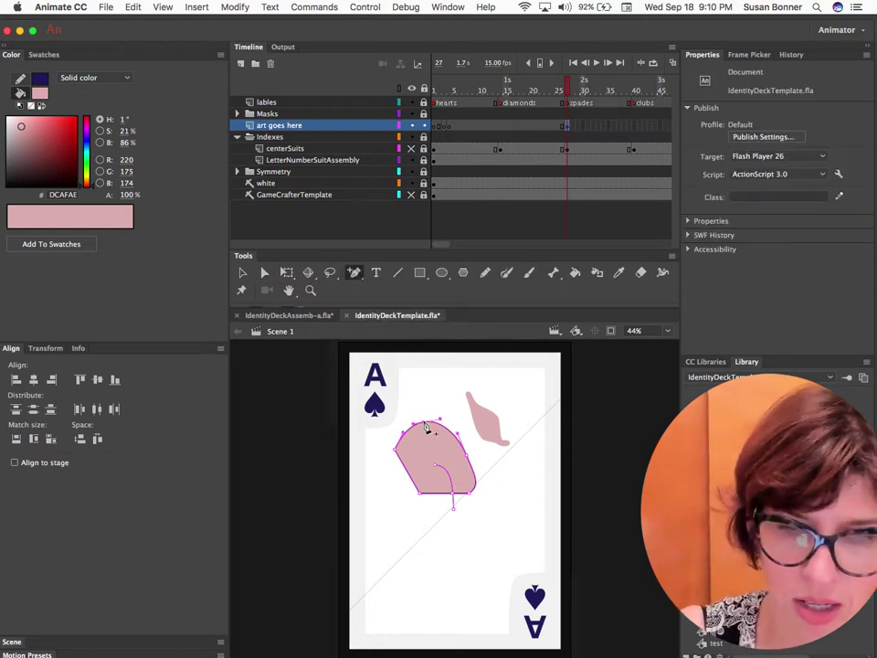
{"action": "left_click_drag", "start_coordinate": [426, 427], "coordinate": [429, 439]}
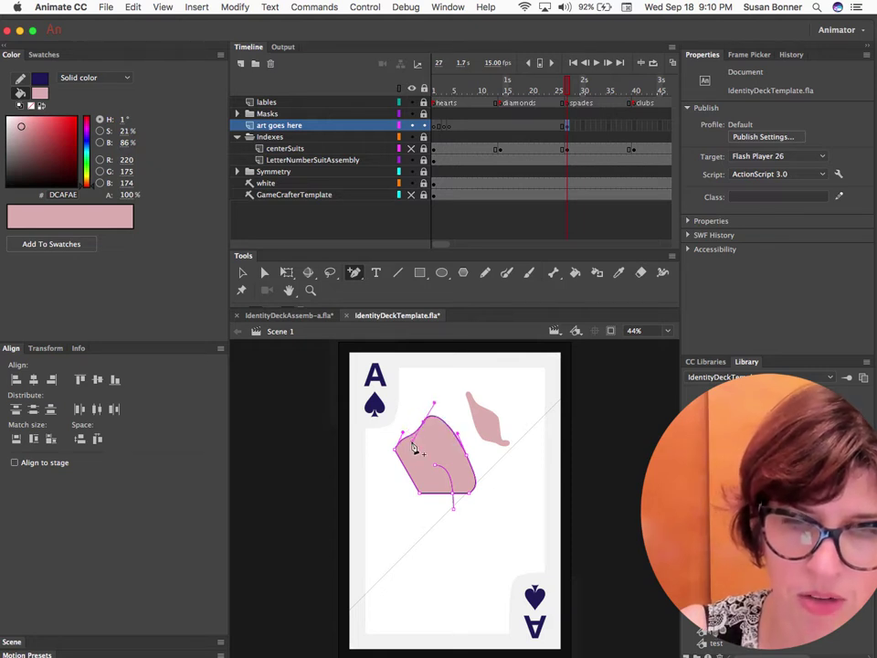
- Lower the added anchor point on the large shape and adjust its Bezier handles to make the top edge a gentle wave
{"action": "left_click", "coordinate": [264, 272]}
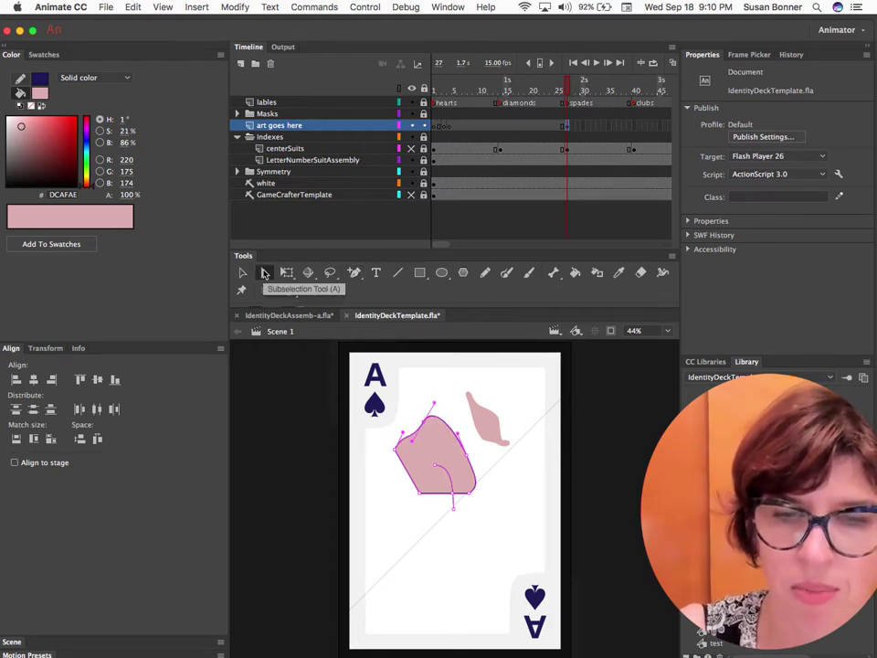
{"action": "left_click_drag", "start_coordinate": [426, 422], "coordinate": [442, 406]}
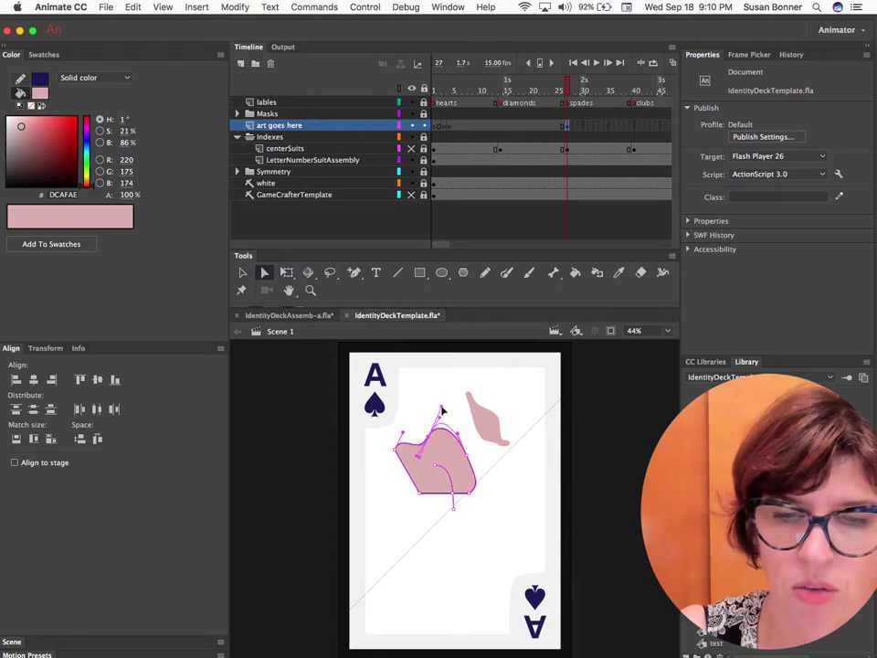
{"action": "left_click", "coordinate": [425, 417]}
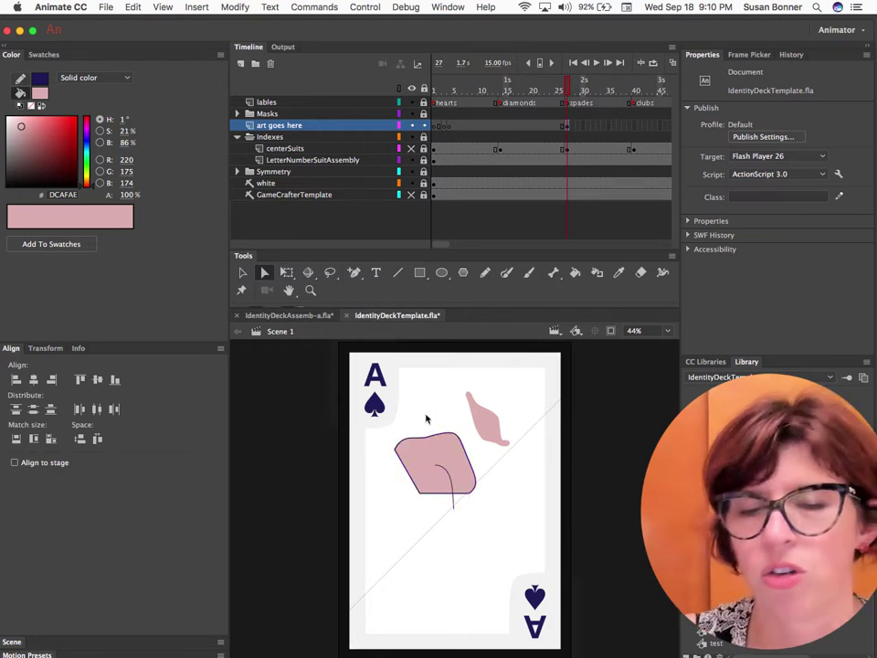
- Outline the small pink brush shape with a dark blue stroke of size 2 using the Ink Bottle tool
{"action": "left_click", "coordinate": [501, 436]}
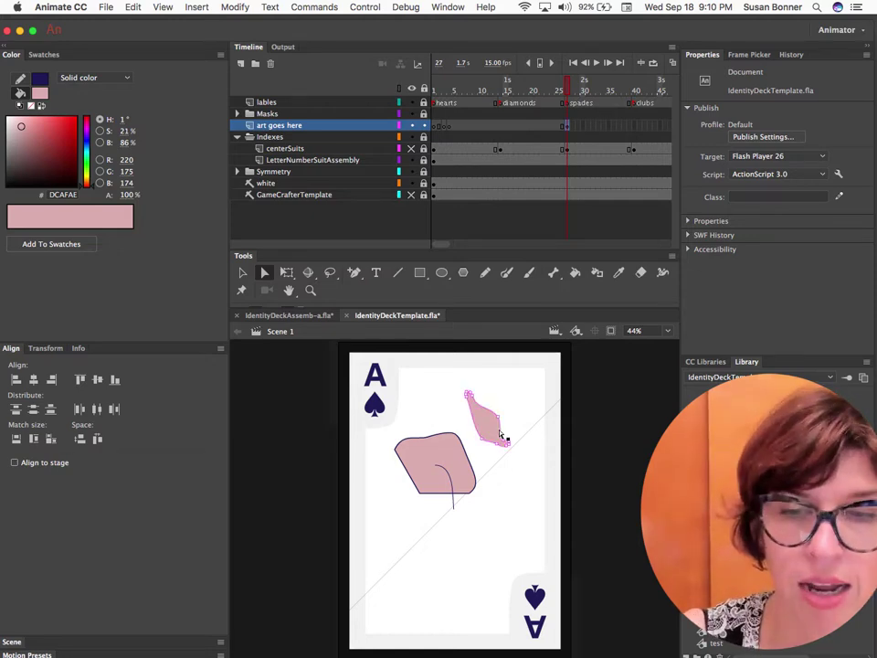
{"action": "left_click", "coordinate": [596, 272]}
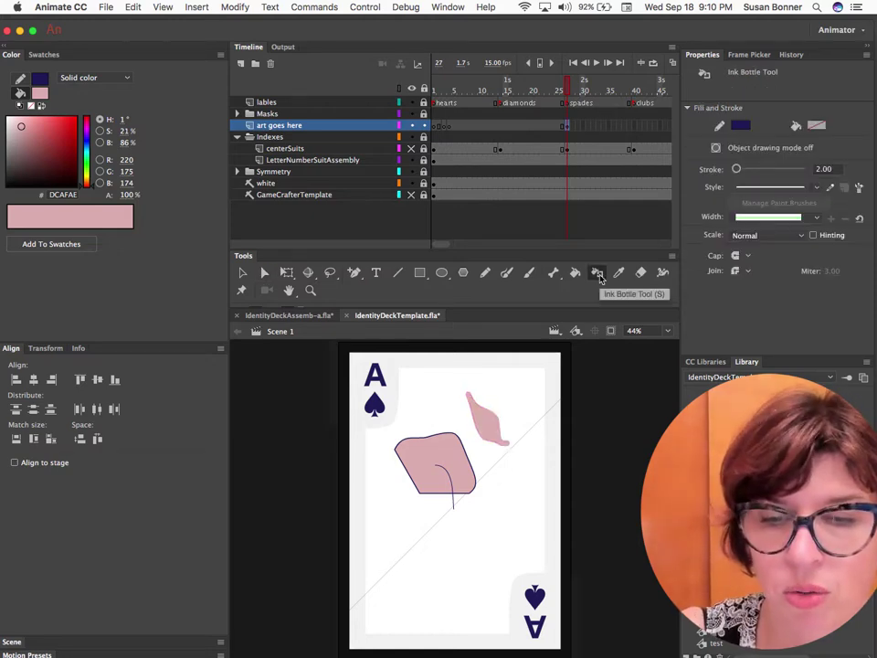
{"action": "left_click", "coordinate": [495, 418]}
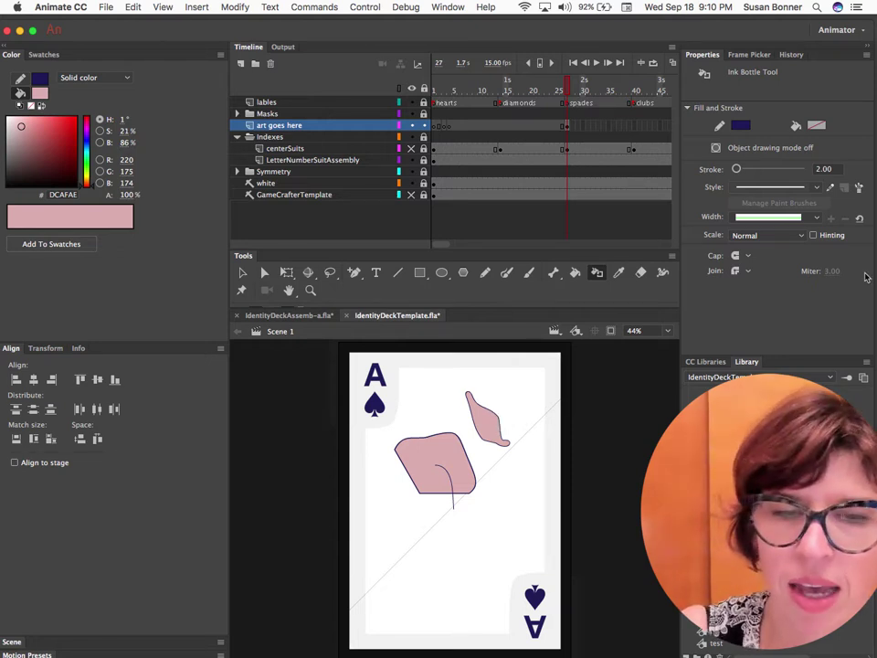
- Pull the small outlined shape's upper-right anchor point up and outward, and select all of the shape's anchor points with the Subselection tool
{"action": "left_click", "coordinate": [243, 273]}
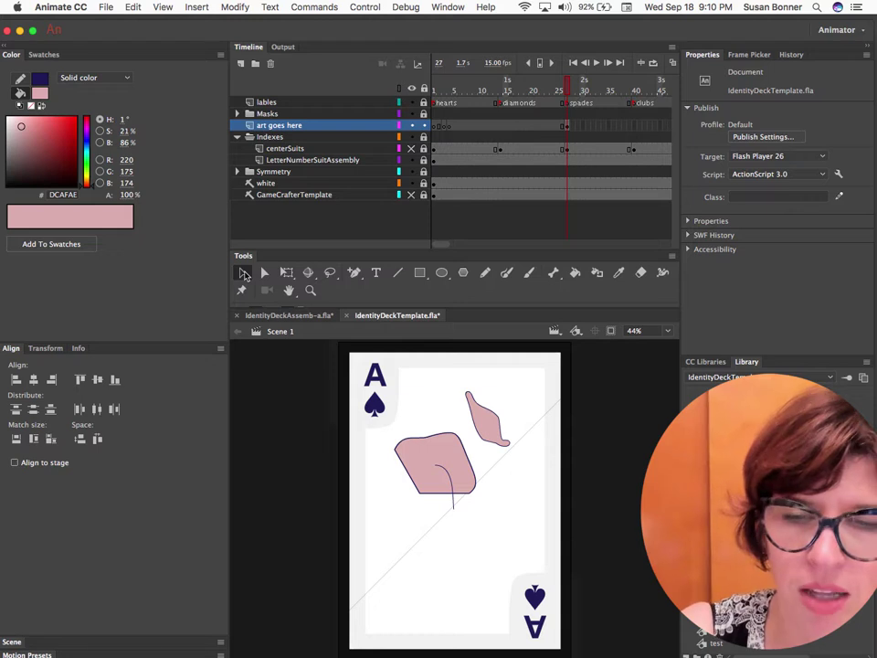
{"action": "left_click", "coordinate": [500, 427]}
{"action": "left_click", "coordinate": [264, 274]}
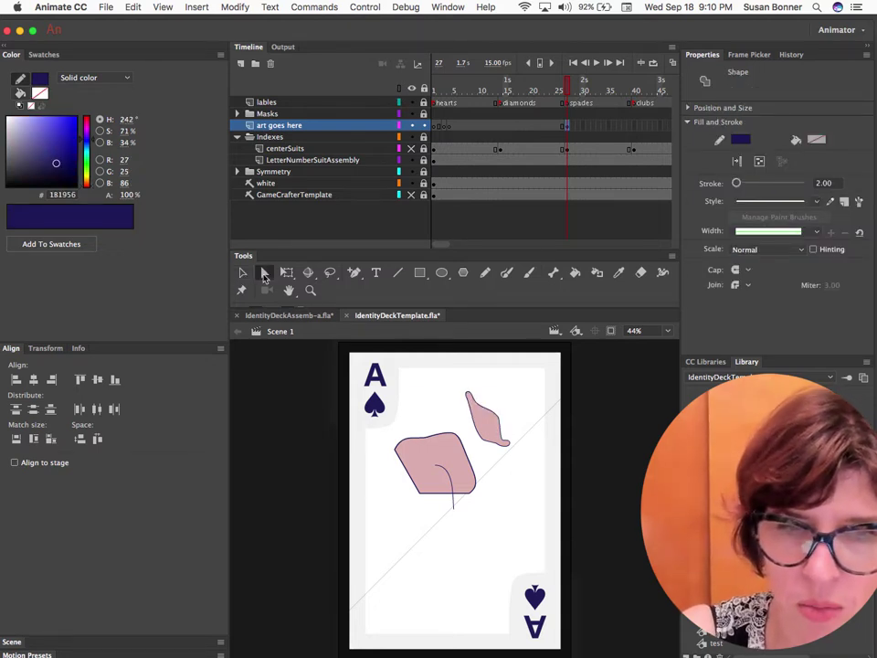
{"action": "left_click", "coordinate": [501, 431]}
{"action": "left_click_drag", "start_coordinate": [502, 435], "coordinate": [529, 452]}
{"action": "left_click", "coordinate": [515, 417]}
{"action": "left_click", "coordinate": [528, 449]}
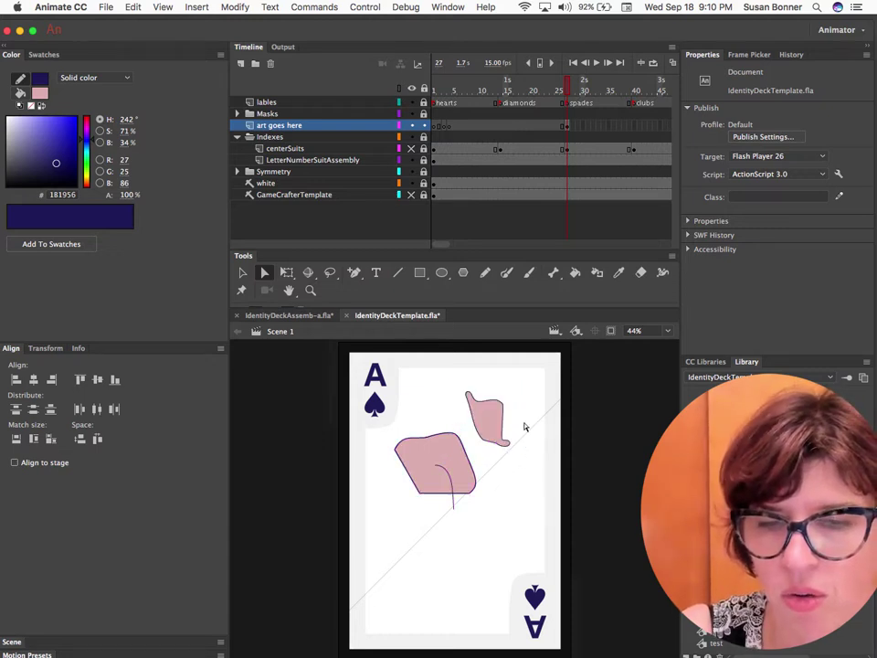
{"action": "left_click_drag", "start_coordinate": [463, 384], "coordinate": [526, 457]}
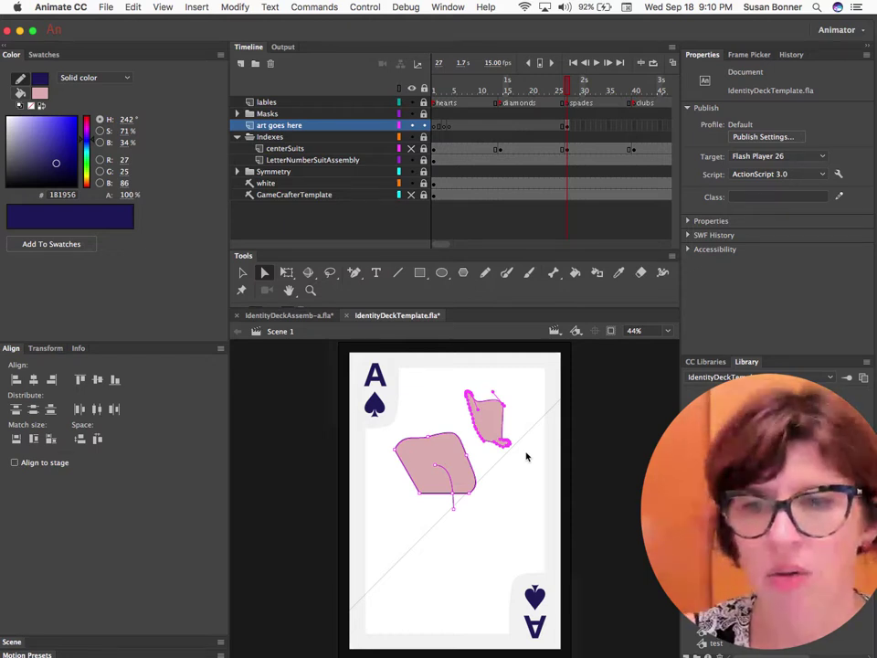
- Activate the Selection tool, float the Tools panel beside the canvas and lengthen it to expose the tool options
{"action": "left_click", "coordinate": [242, 272]}
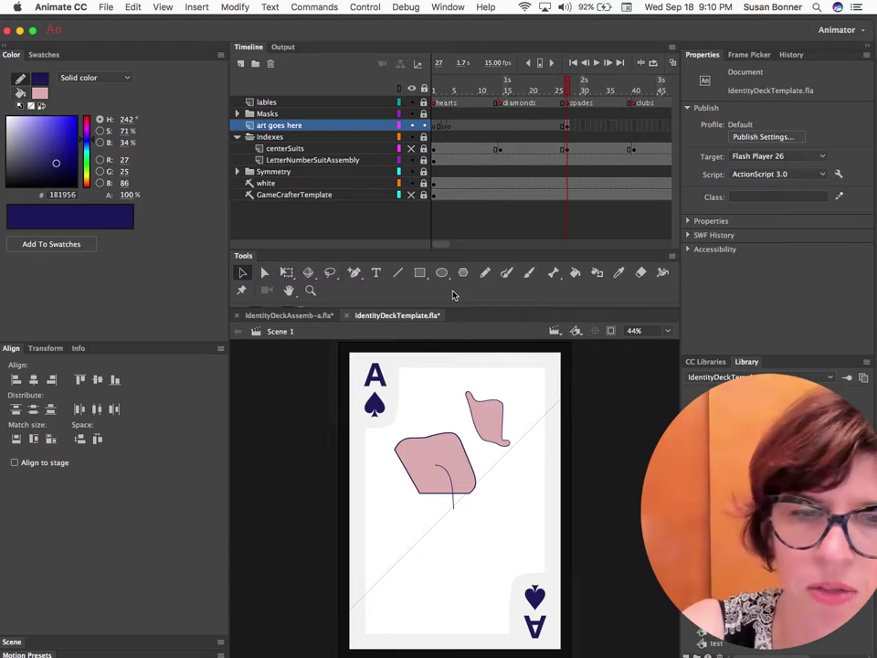
{"action": "left_click_drag", "start_coordinate": [243, 254], "coordinate": [189, 227]}
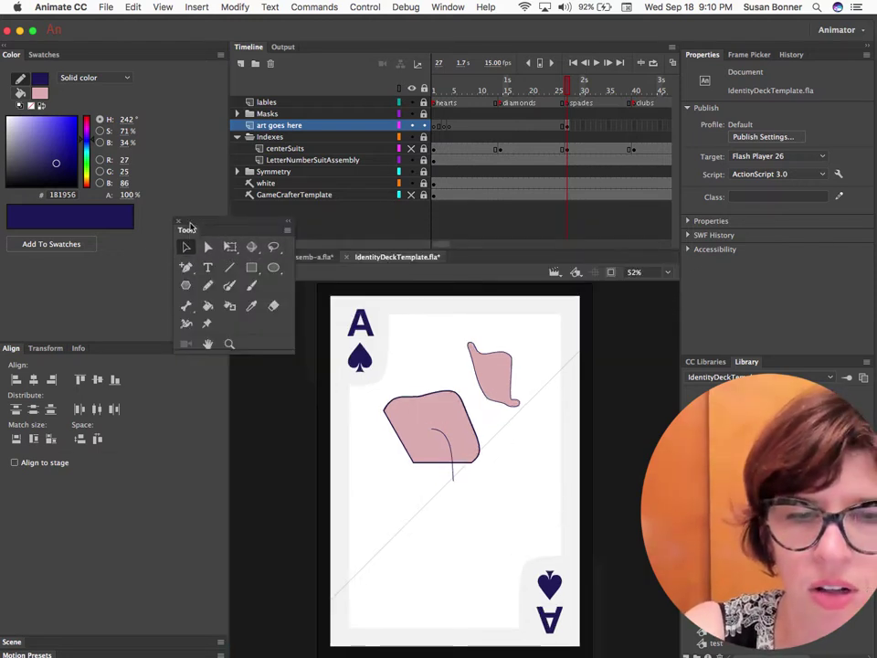
{"action": "left_click_drag", "start_coordinate": [237, 350], "coordinate": [239, 551]}
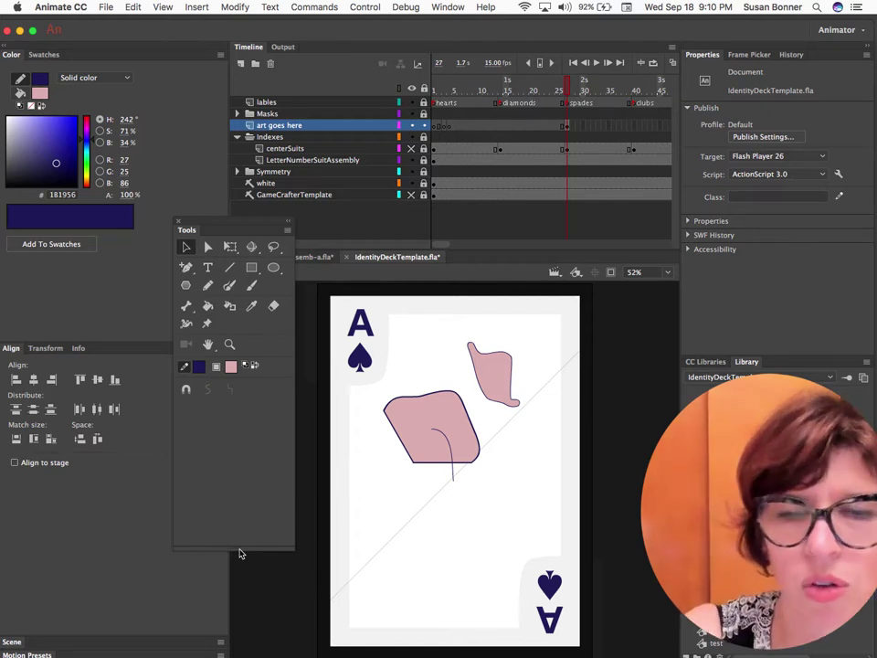
- Select the small shape's whole outline and smooth it twice
{"action": "left_click", "coordinate": [489, 359]}
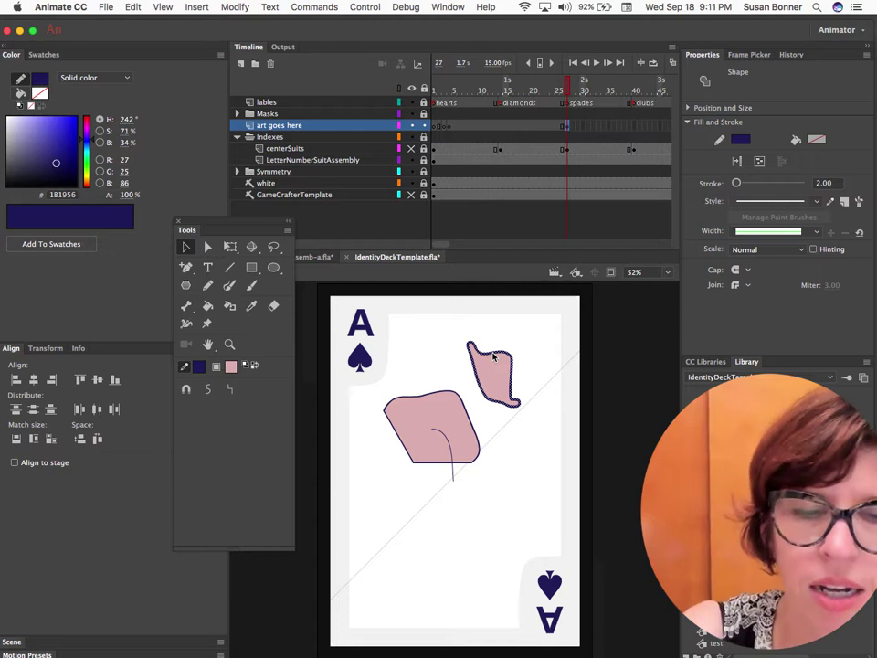
{"action": "left_click", "coordinate": [209, 391]}
{"action": "left_click", "coordinate": [208, 391]}
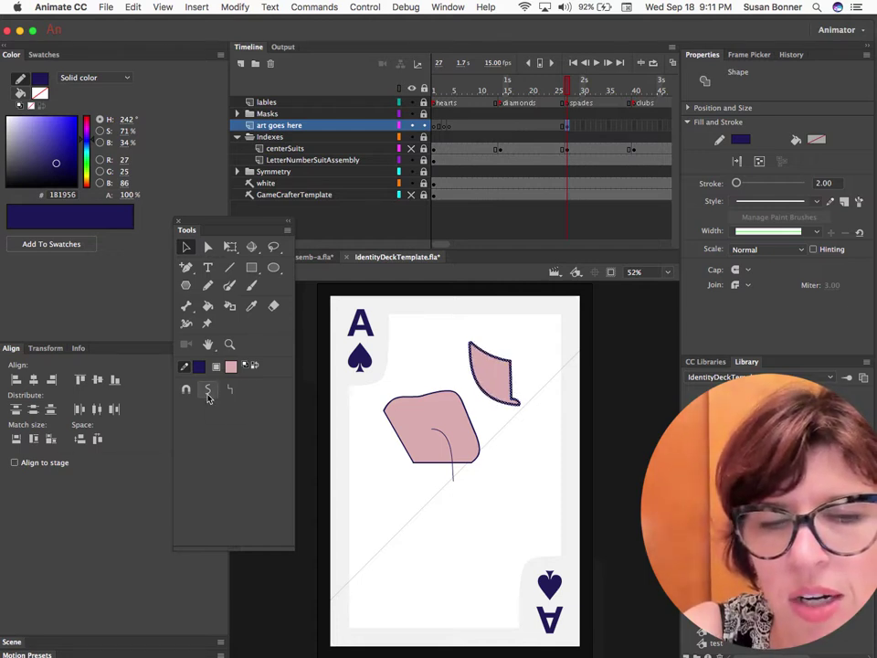
- Reshape the smoothed small shape by pulling its lower-left curve inward and its upper-right corner up and outward with the Subselection tool
{"action": "left_click_drag", "start_coordinate": [267, 222], "coordinate": [243, 287]}
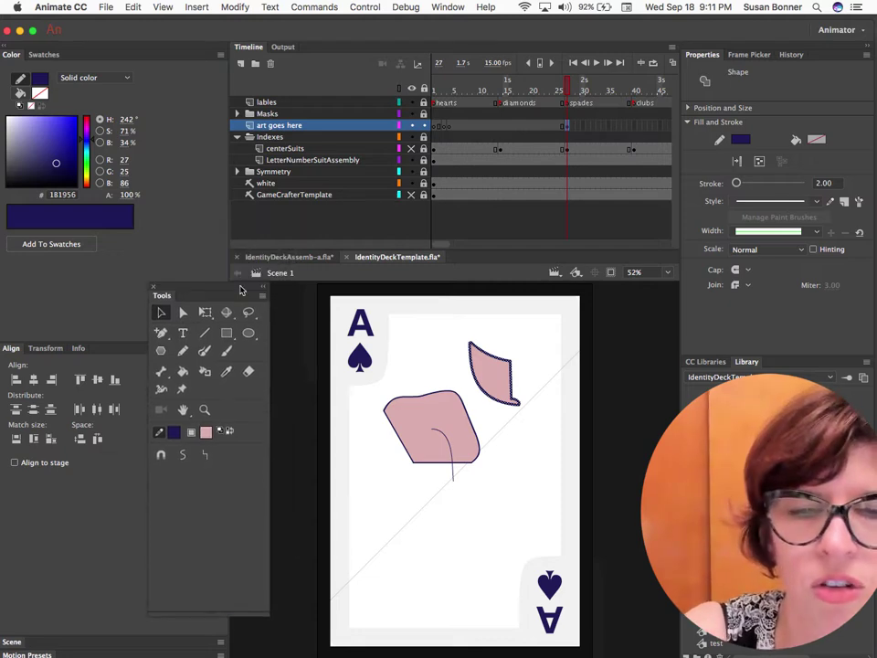
{"action": "left_click", "coordinate": [183, 315]}
{"action": "left_click", "coordinate": [501, 363]}
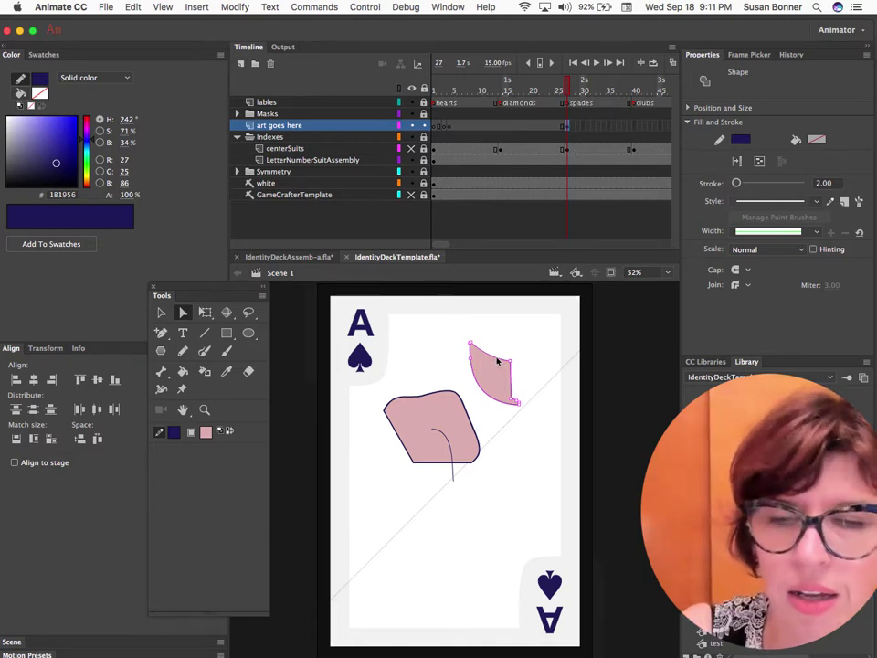
{"action": "left_click_drag", "start_coordinate": [498, 363], "coordinate": [493, 409]}
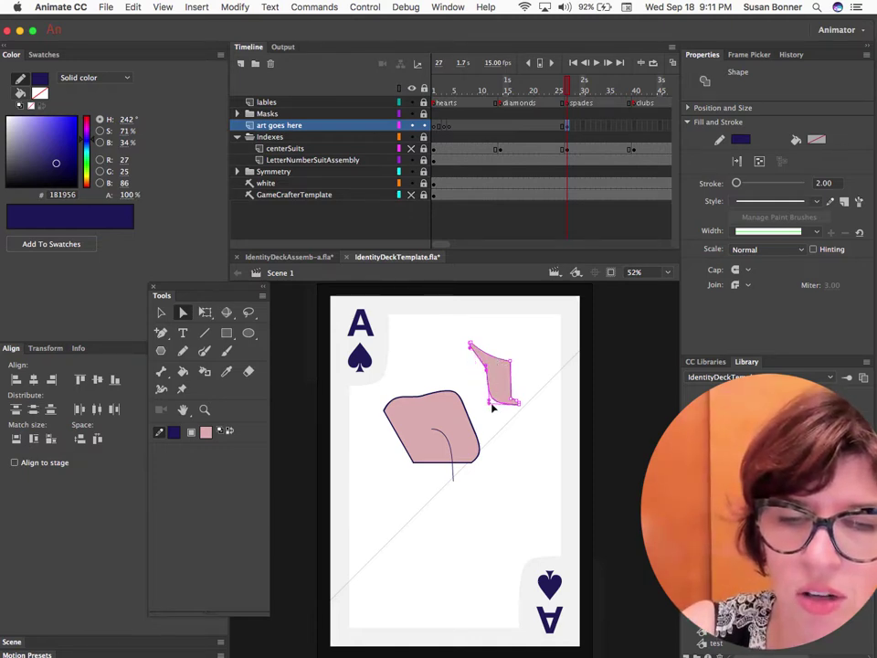
{"action": "left_click", "coordinate": [497, 421]}
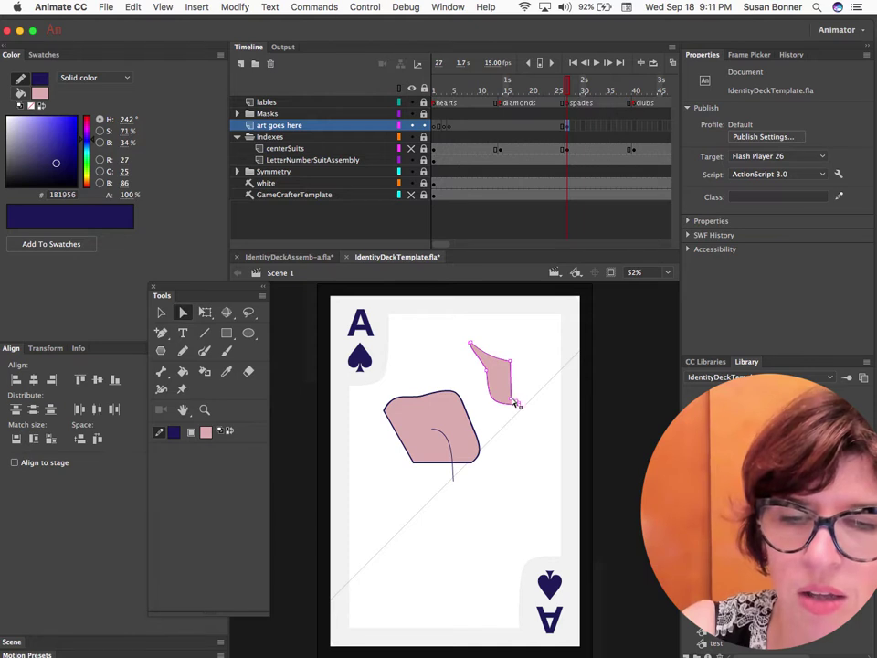
{"action": "left_click_drag", "start_coordinate": [510, 360], "coordinate": [499, 334]}
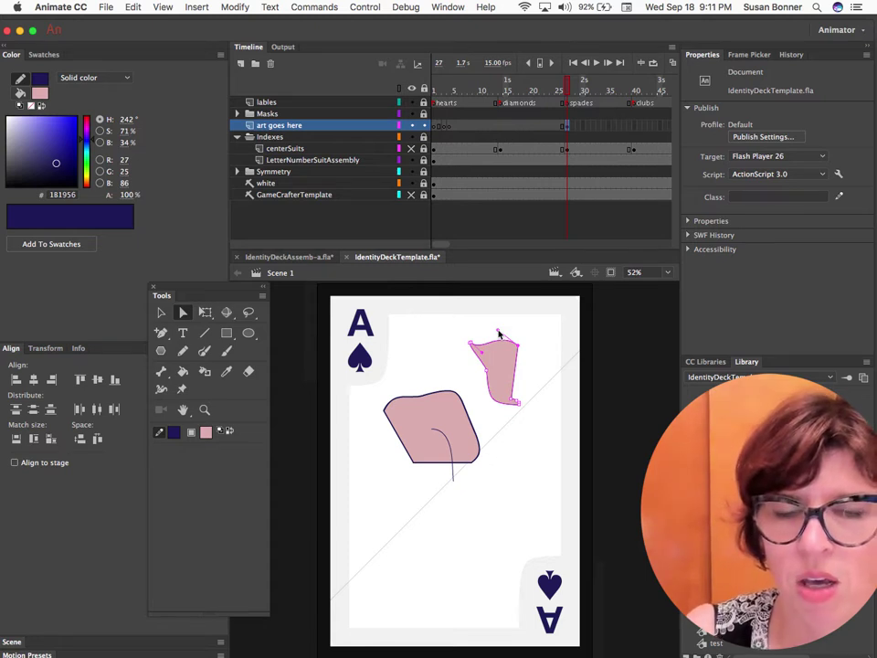
{"action": "left_click", "coordinate": [524, 484]}
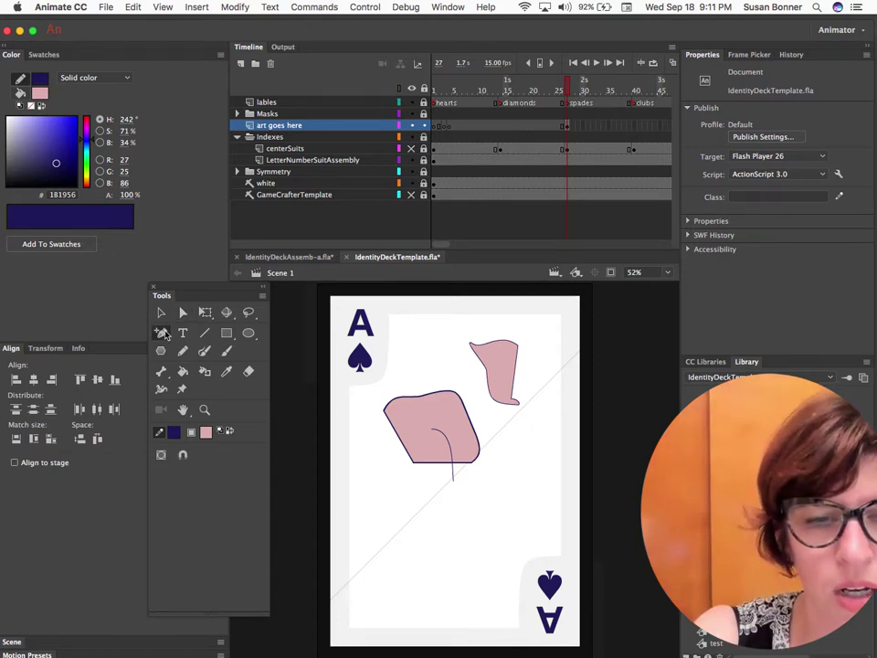
- Draw a closed, rounded outline in the card's lower-right area with the Pen tool at stroke size 2, using curved anchor points
{"action": "left_click", "coordinate": [161, 333]}
{"action": "left_click", "coordinate": [210, 332]}
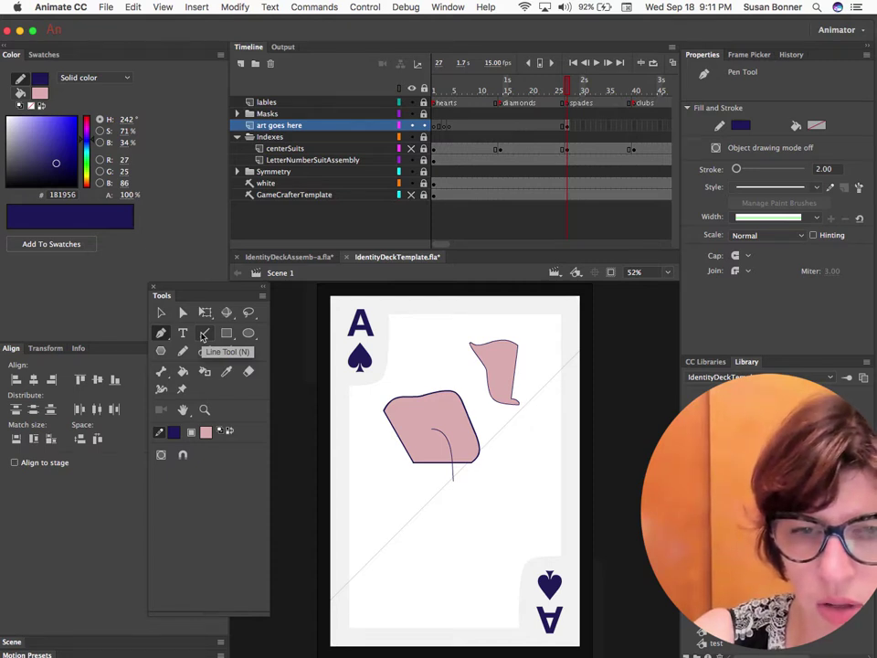
{"action": "left_click", "coordinate": [477, 487]}
{"action": "left_click_drag", "start_coordinate": [512, 520], "coordinate": [534, 513]}
{"action": "left_click", "coordinate": [537, 492]}
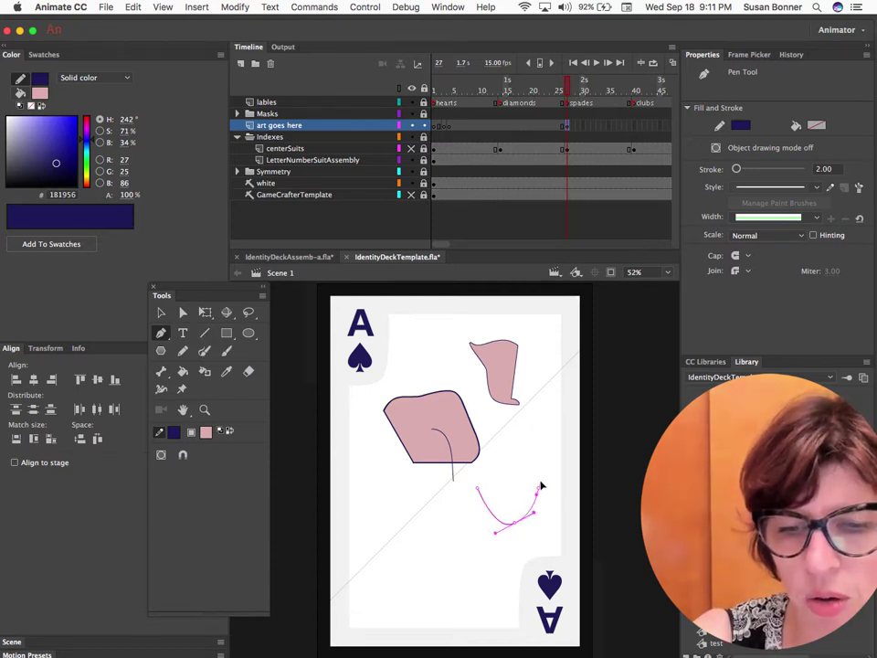
{"action": "left_click", "coordinate": [537, 456]}
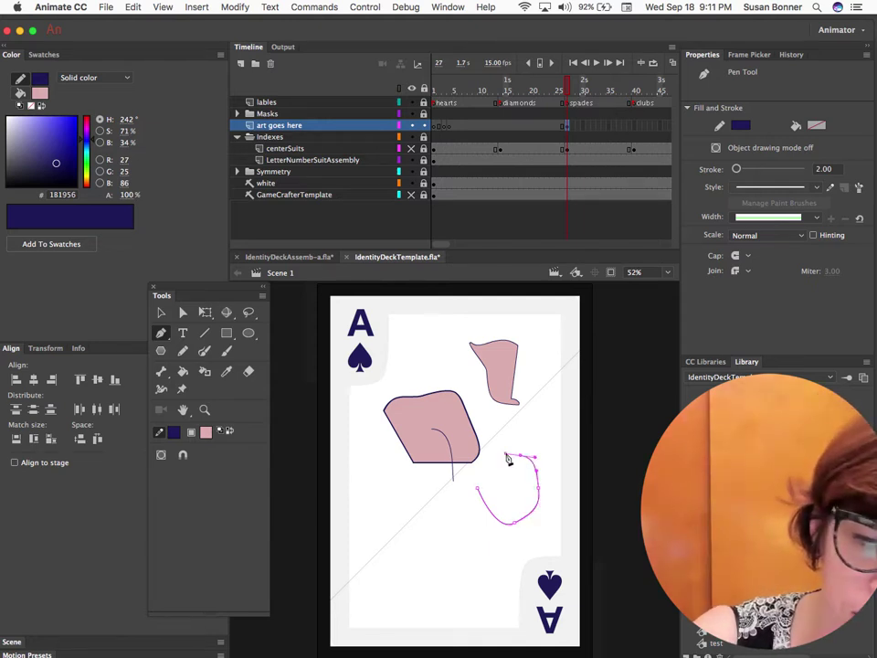
{"action": "left_click", "coordinate": [494, 455]}
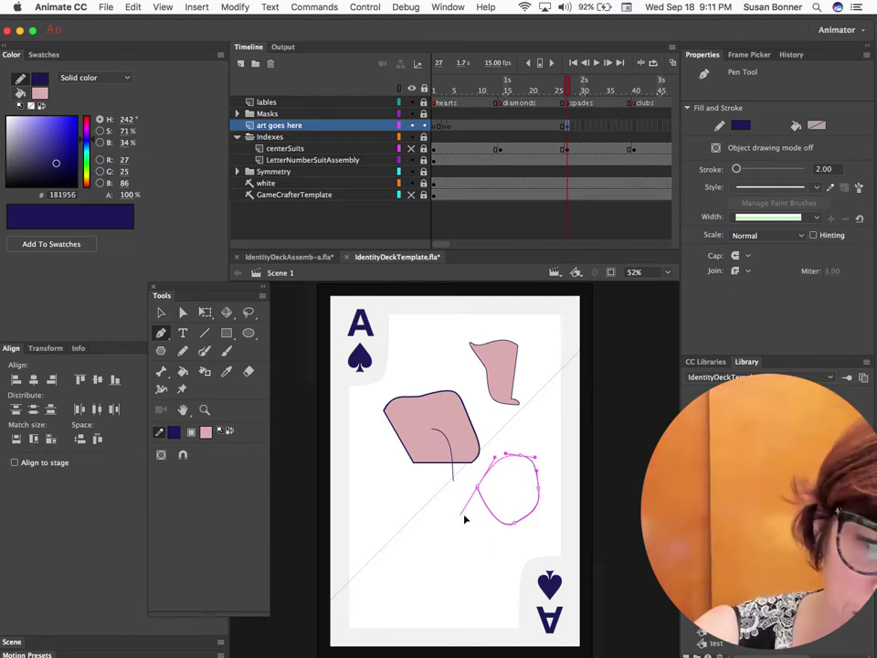
{"action": "left_click_drag", "start_coordinate": [464, 519], "coordinate": [473, 535]}
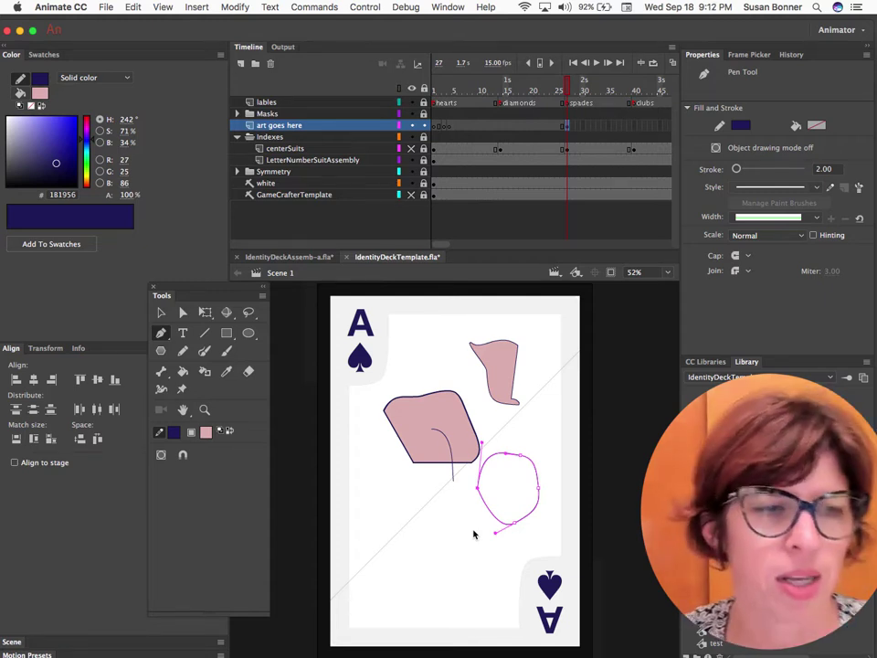
- Fill the rounded lower-right outline with pink using the Paint Bucket, and set its gap size option to Close Large Gaps
{"action": "key", "text": "k"}
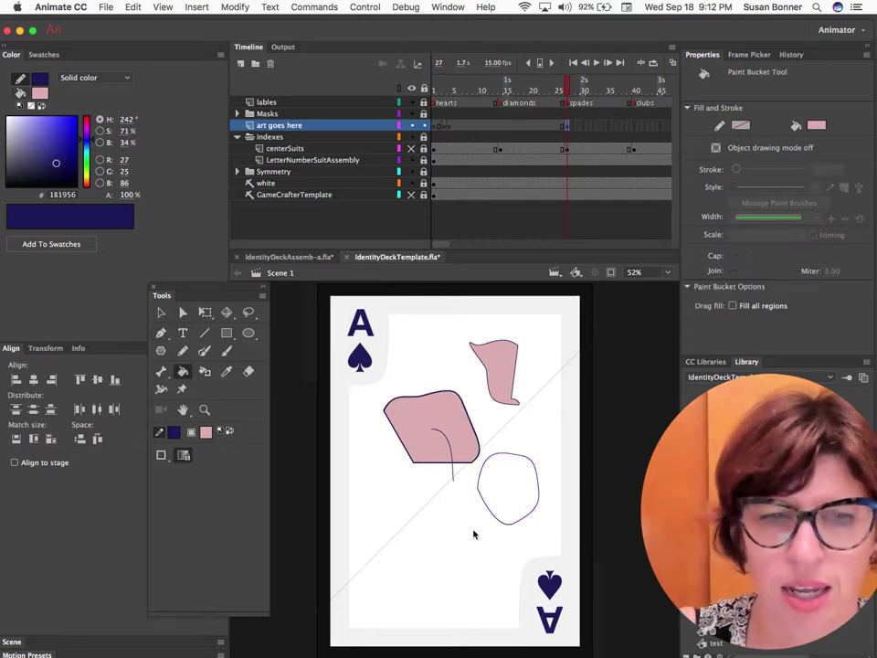
{"action": "left_click", "coordinate": [516, 481]}
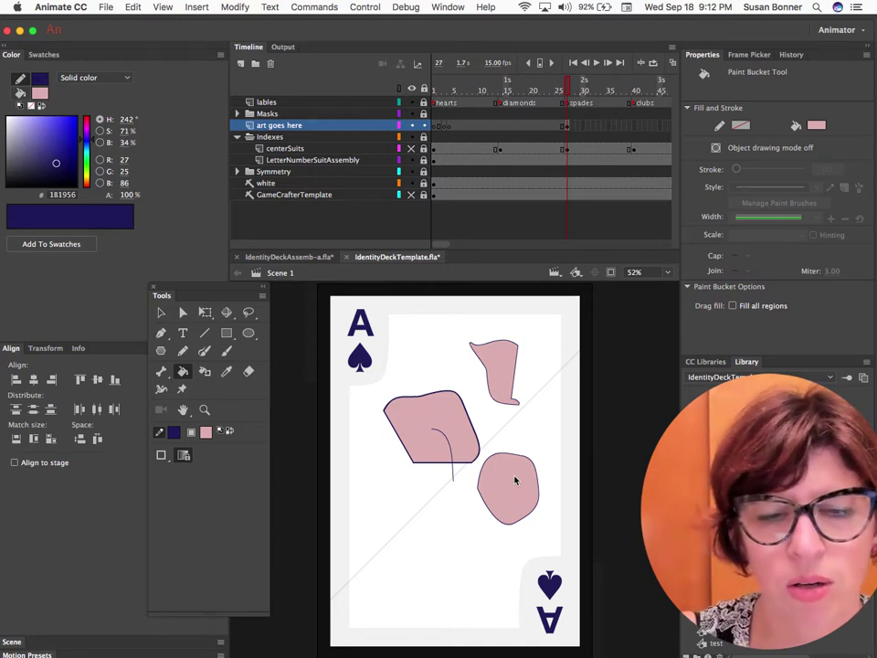
{"action": "left_click", "coordinate": [160, 455]}
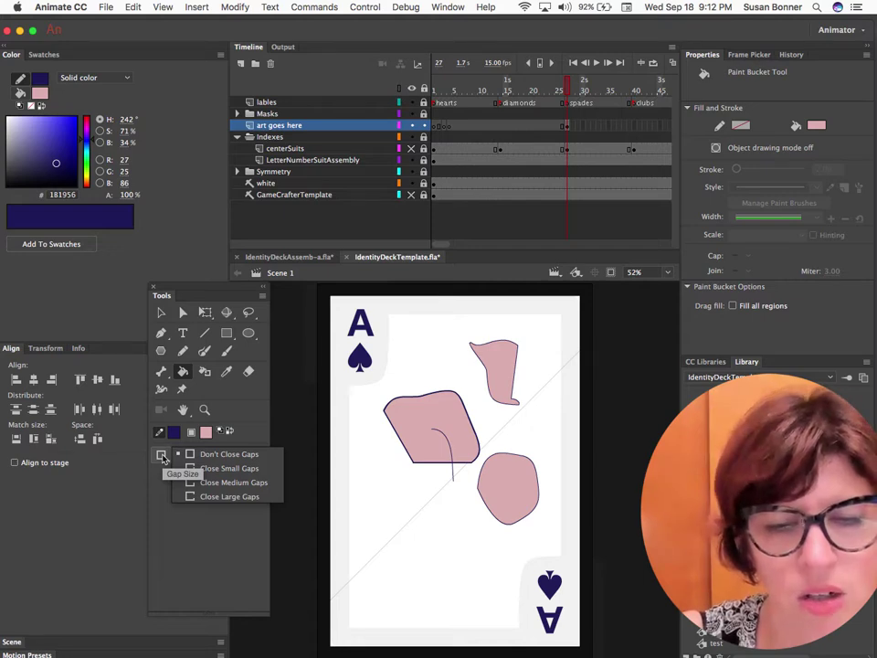
{"action": "left_click", "coordinate": [240, 496]}
{"action": "left_click", "coordinate": [162, 455]}
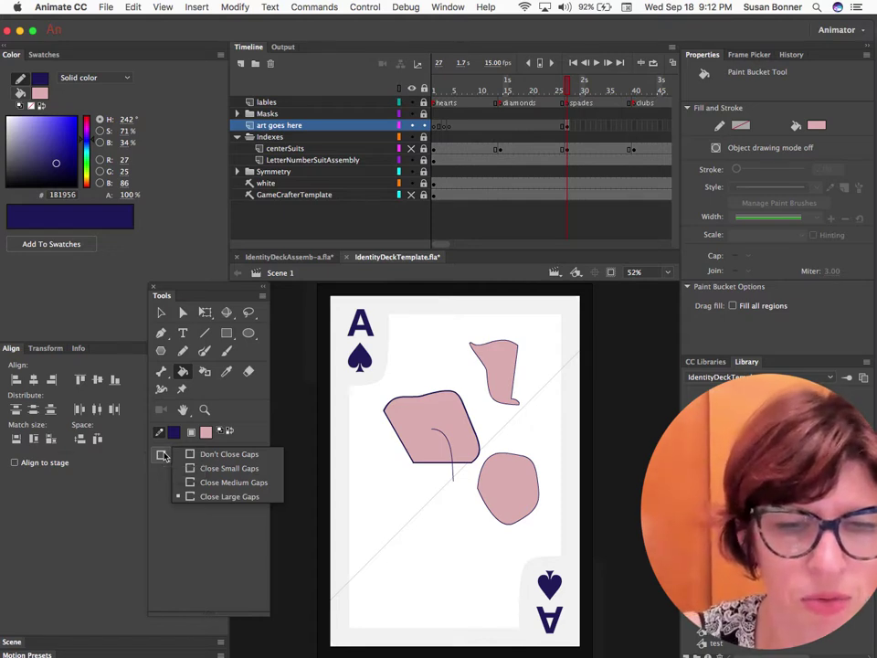
{"action": "left_click", "coordinate": [240, 550]}
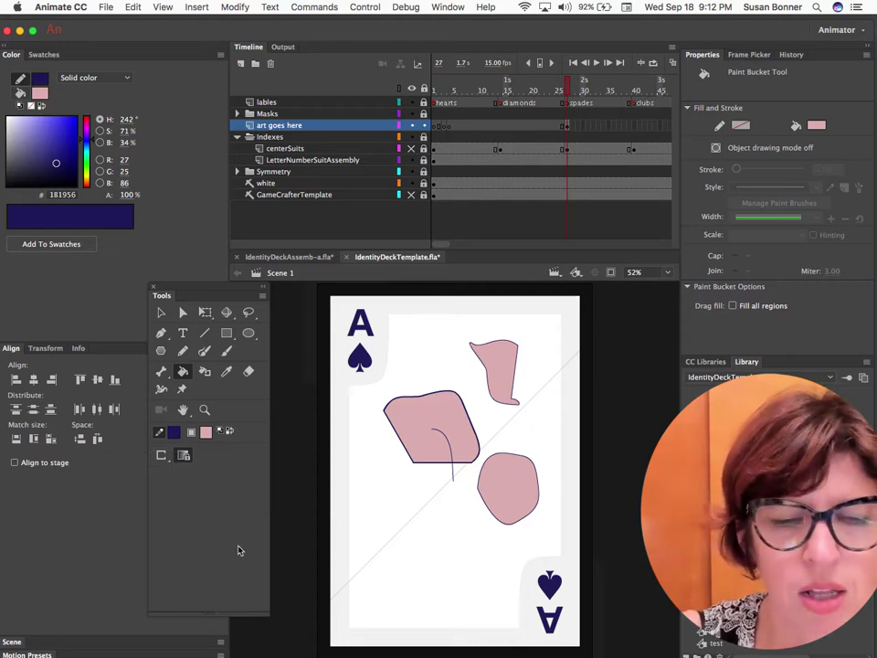
- Turn off Lock Fill and fill the small upper-right shape with the white-to-black linear gradient
{"action": "left_click", "coordinate": [185, 454]}
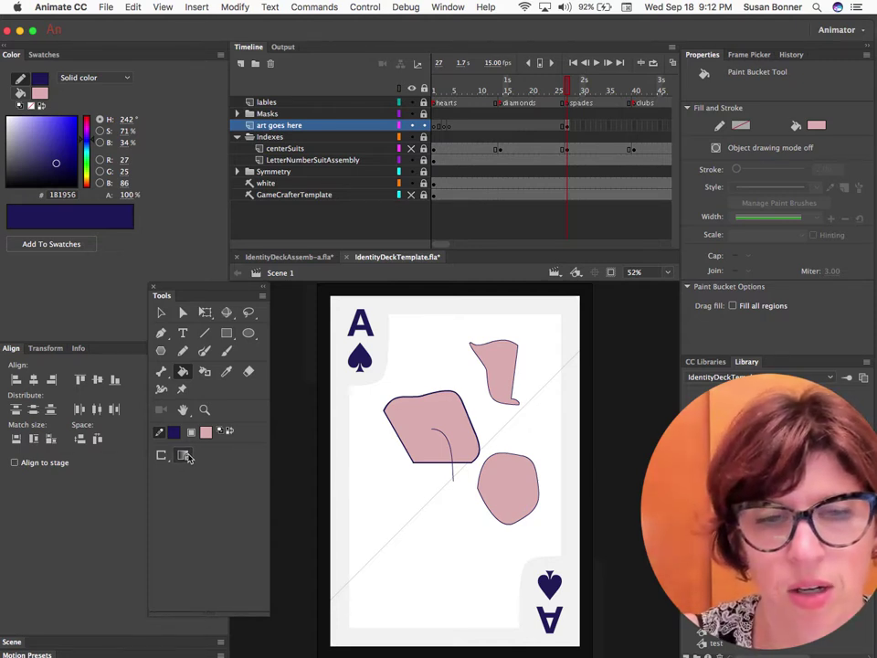
{"action": "left_click", "coordinate": [126, 78]}
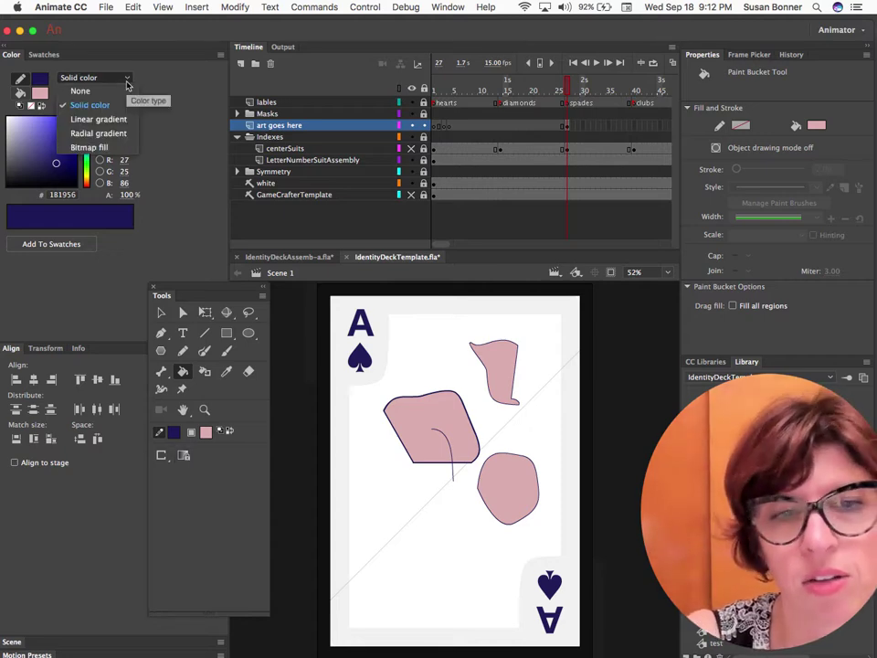
{"action": "left_click", "coordinate": [118, 134]}
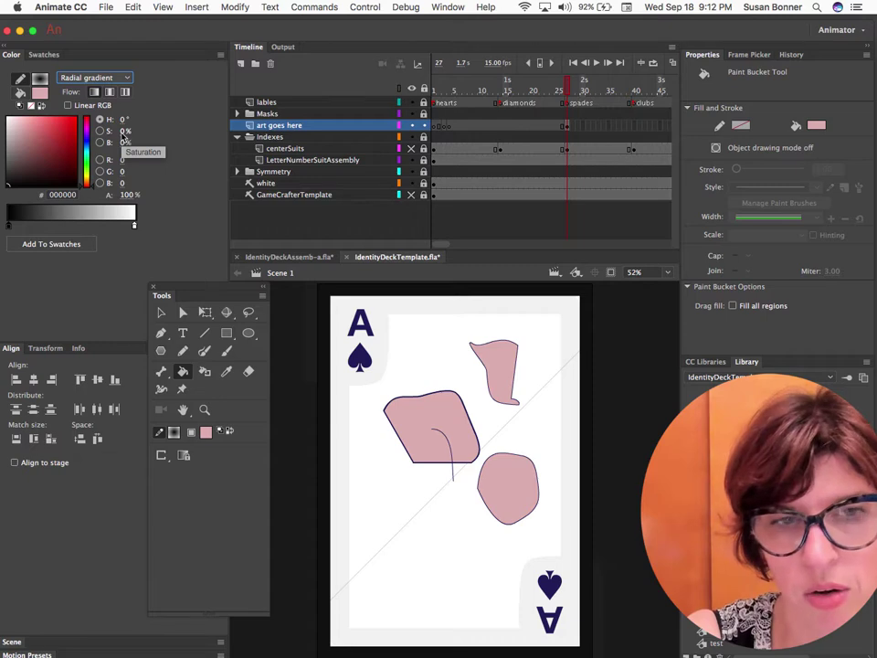
{"action": "left_click", "coordinate": [42, 95]}
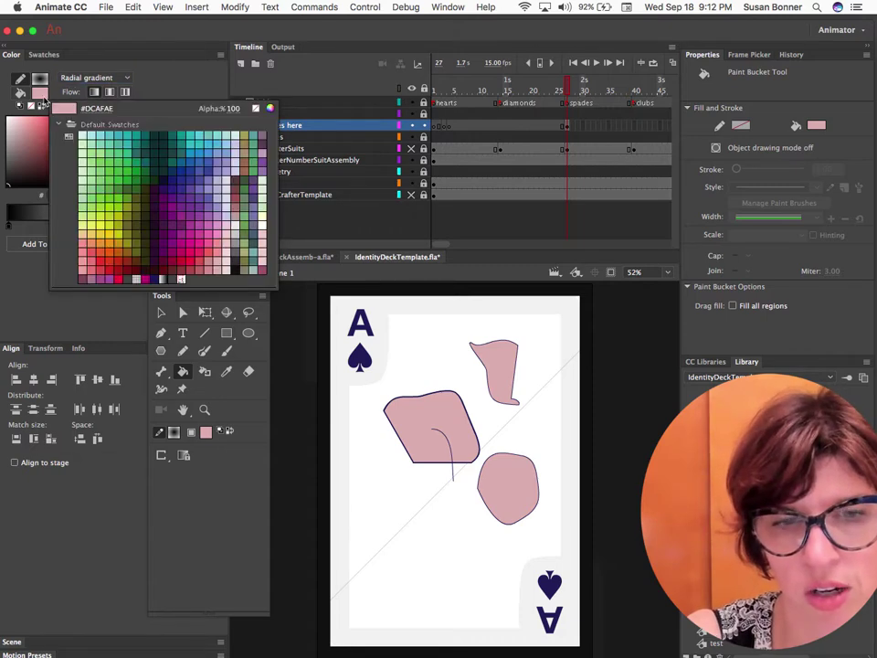
{"action": "left_click", "coordinate": [164, 279]}
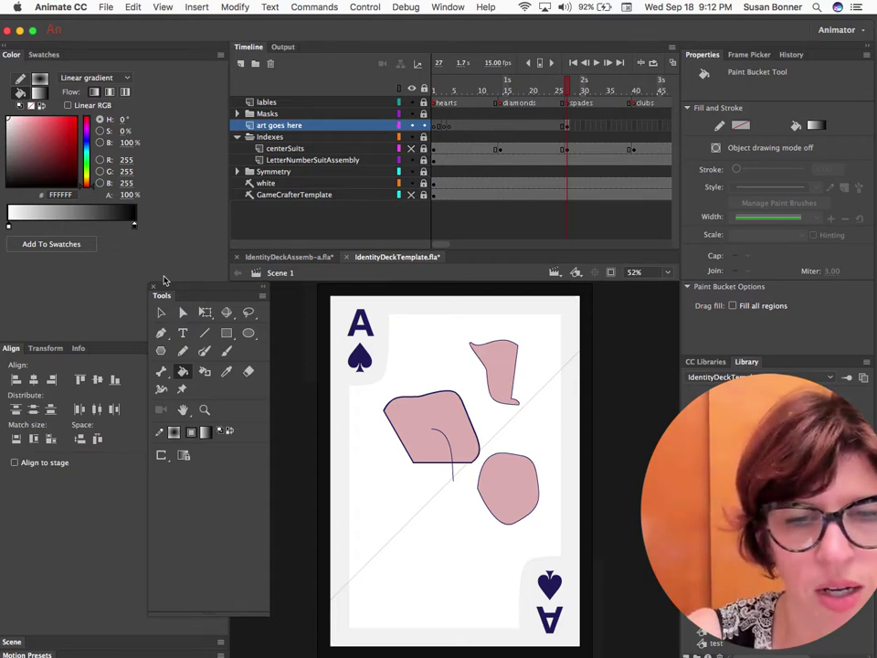
{"action": "left_click", "coordinate": [503, 375]}
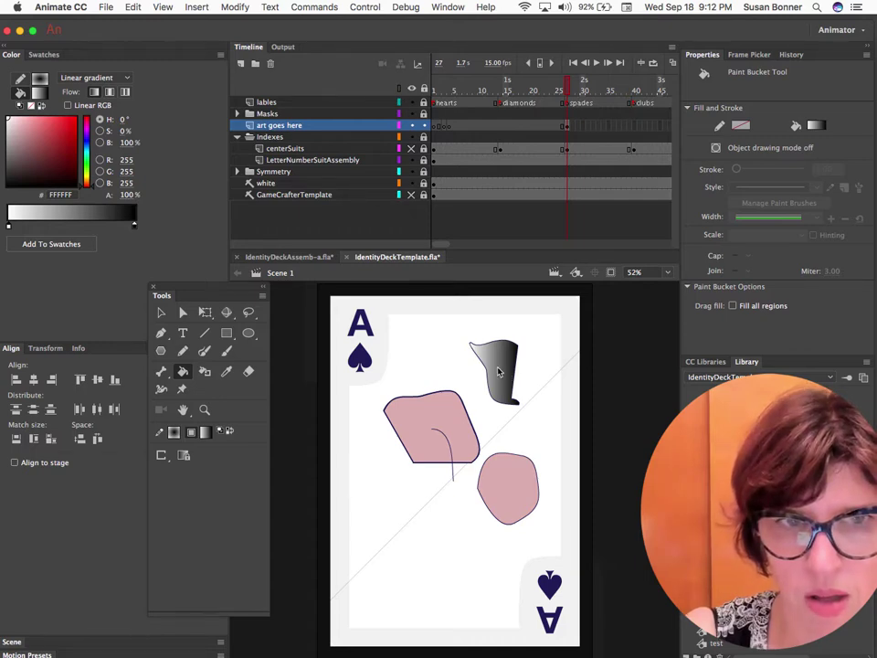
- Change the fill to a radial gradient and apply it to the small shape, trying several highlight positions and ending near its upper-right edge
{"action": "left_click", "coordinate": [119, 78]}
{"action": "left_click", "coordinate": [116, 133]}
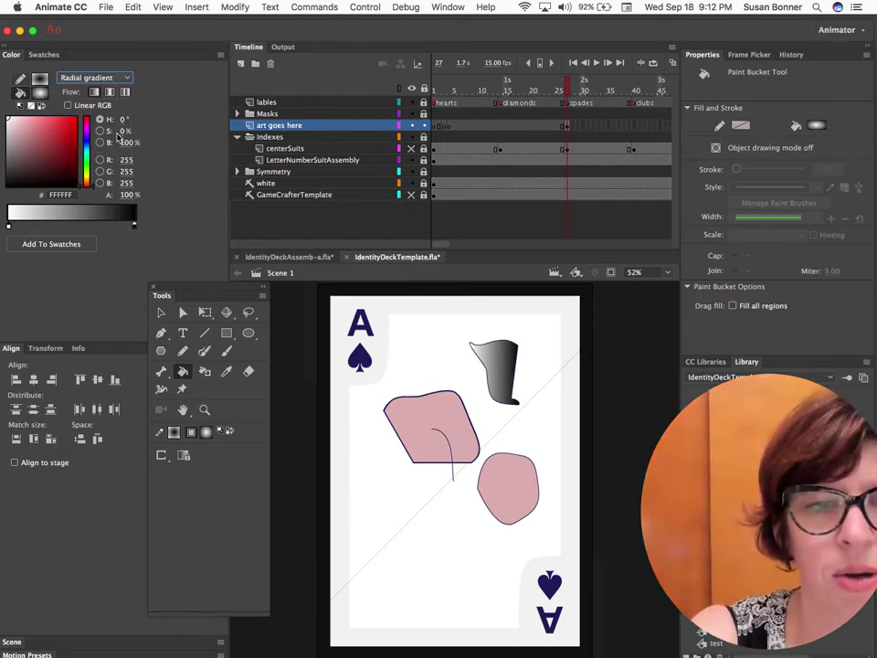
{"action": "left_click", "coordinate": [506, 374]}
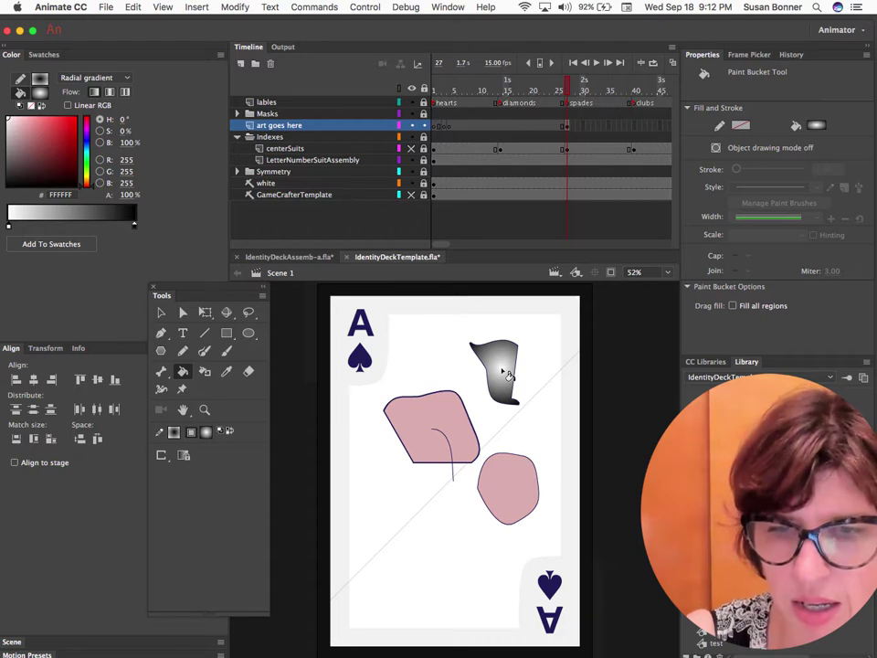
{"action": "left_click", "coordinate": [505, 378]}
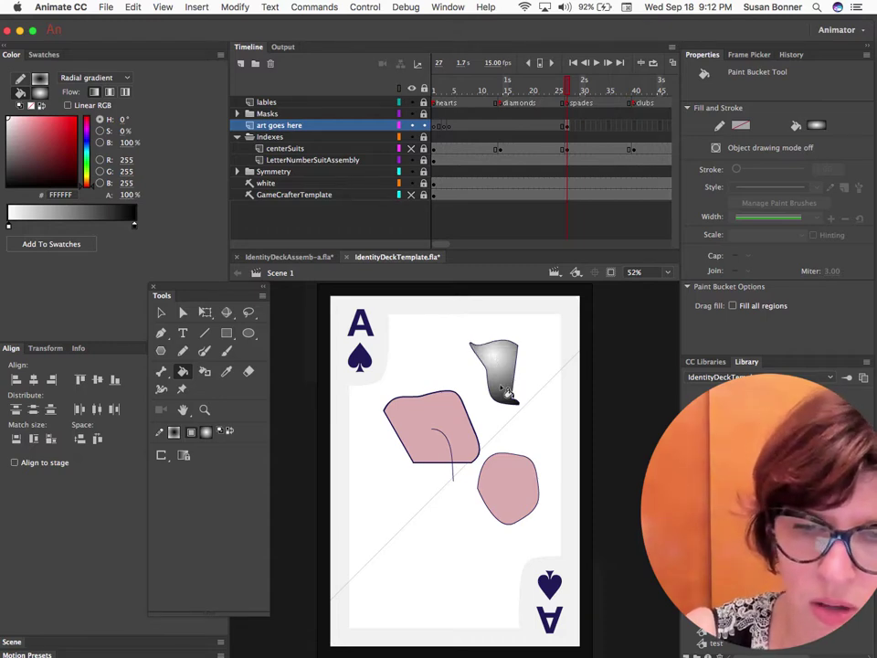
{"action": "left_click", "coordinate": [508, 391]}
{"action": "left_click", "coordinate": [513, 361]}
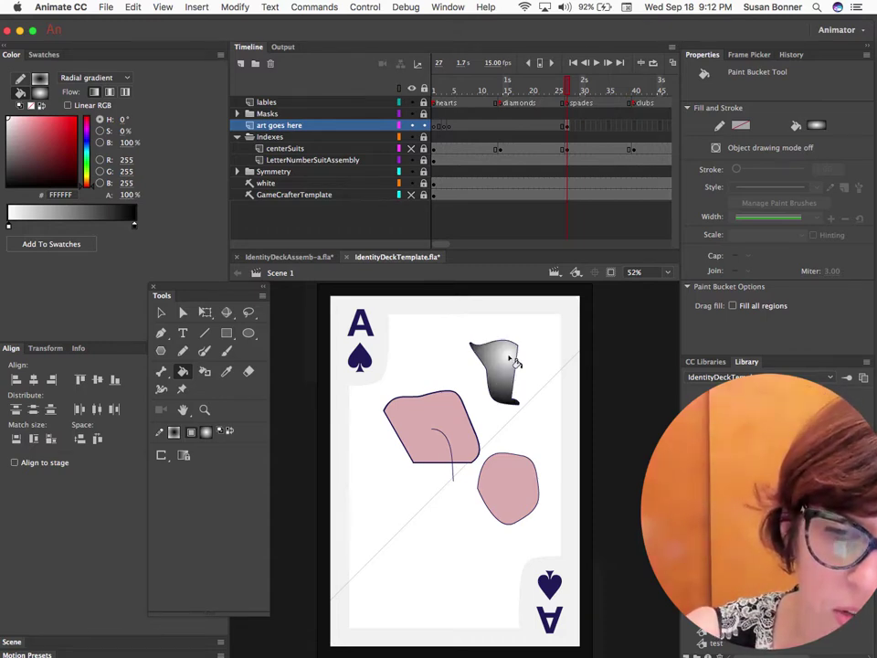
{"action": "left_click", "coordinate": [498, 359]}
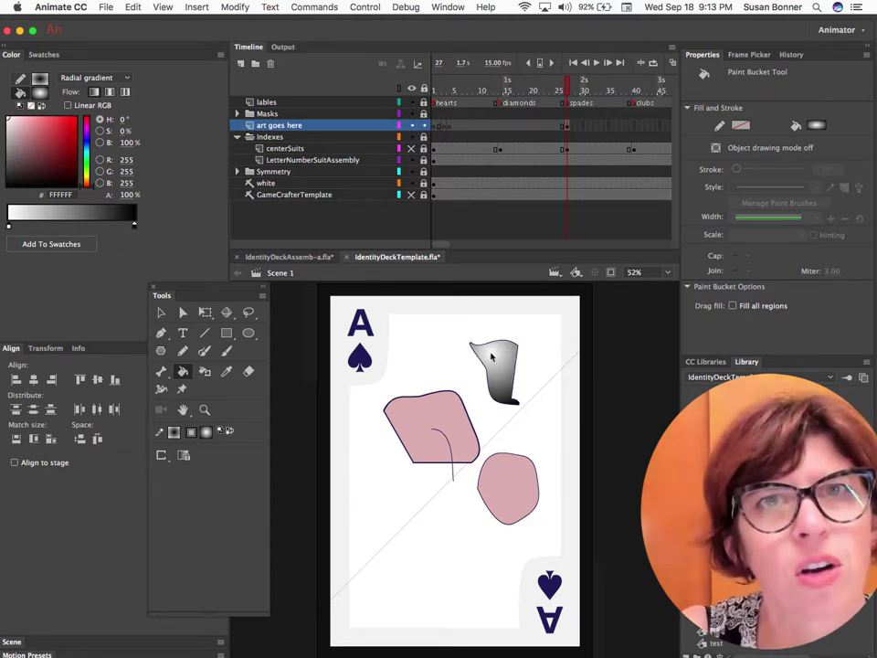
{"action": "left_click", "coordinate": [505, 391]}
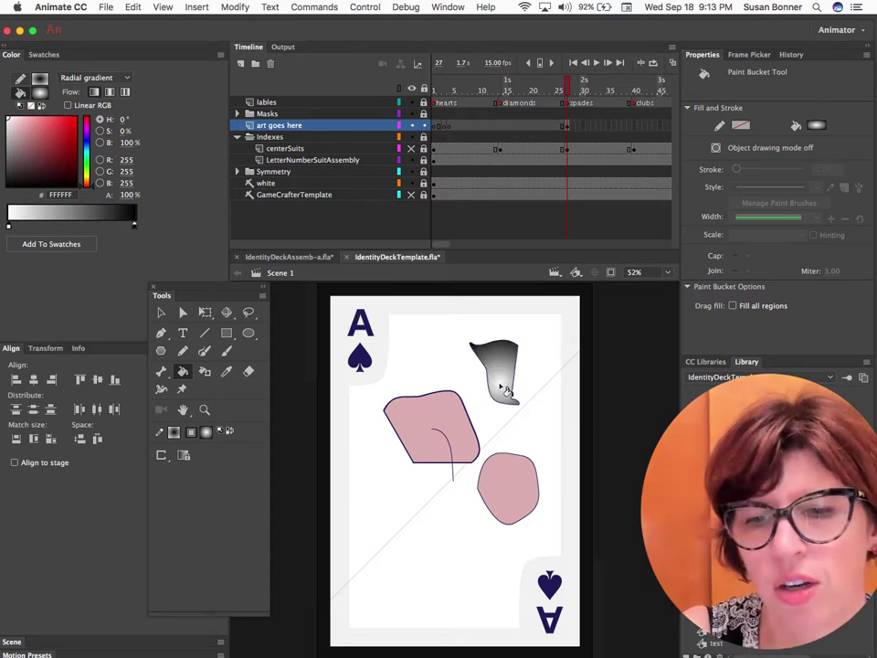
{"action": "left_click", "coordinate": [516, 364]}
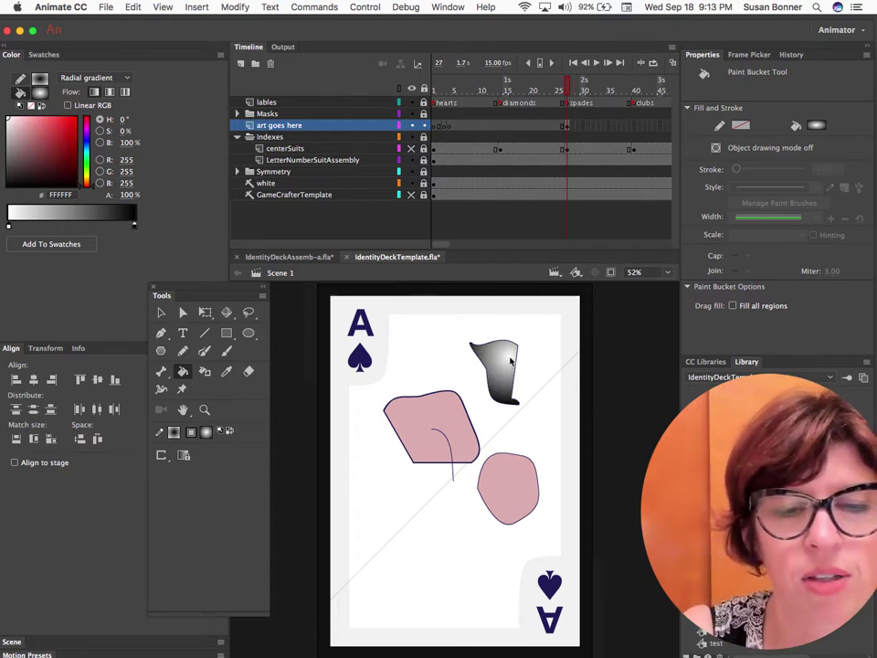
- Turn on Lock Fill and apply the radial gradient to the rounded shape and the large shape
{"action": "left_click", "coordinate": [183, 455]}
{"action": "left_click", "coordinate": [513, 496]}
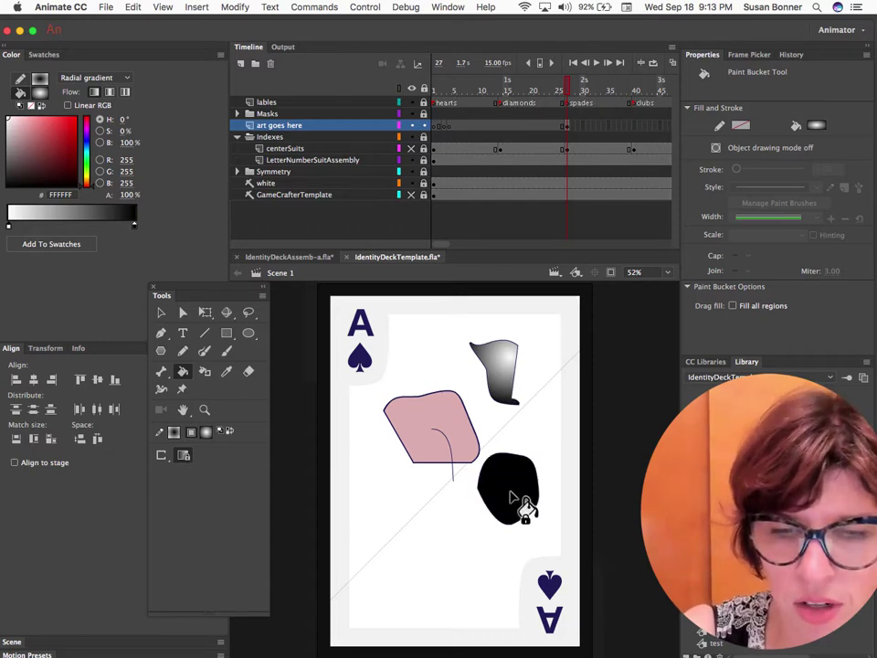
{"action": "left_click", "coordinate": [452, 418]}
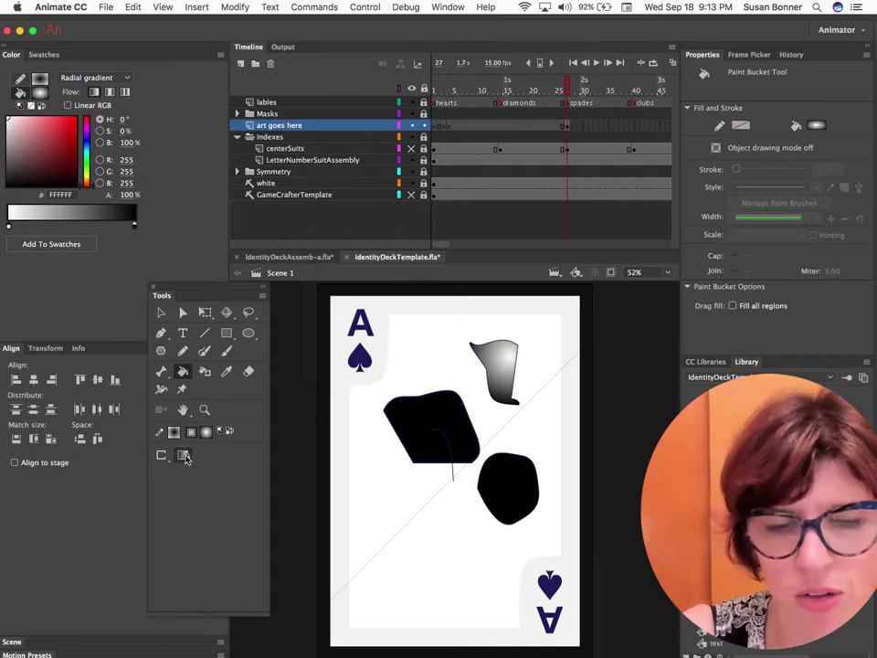
- Turn off Lock Fill and refill the rounded and large shapes with the radial gradient, placing the large shape's highlight toward its left side
{"action": "left_click", "coordinate": [184, 455]}
{"action": "left_click", "coordinate": [517, 484]}
{"action": "left_click", "coordinate": [466, 444]}
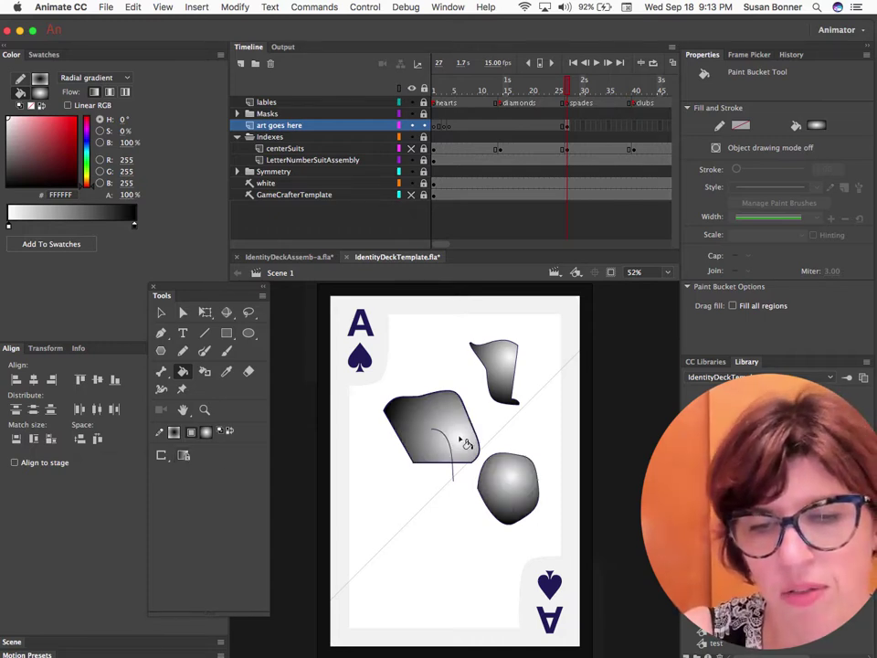
{"action": "left_click", "coordinate": [415, 416]}
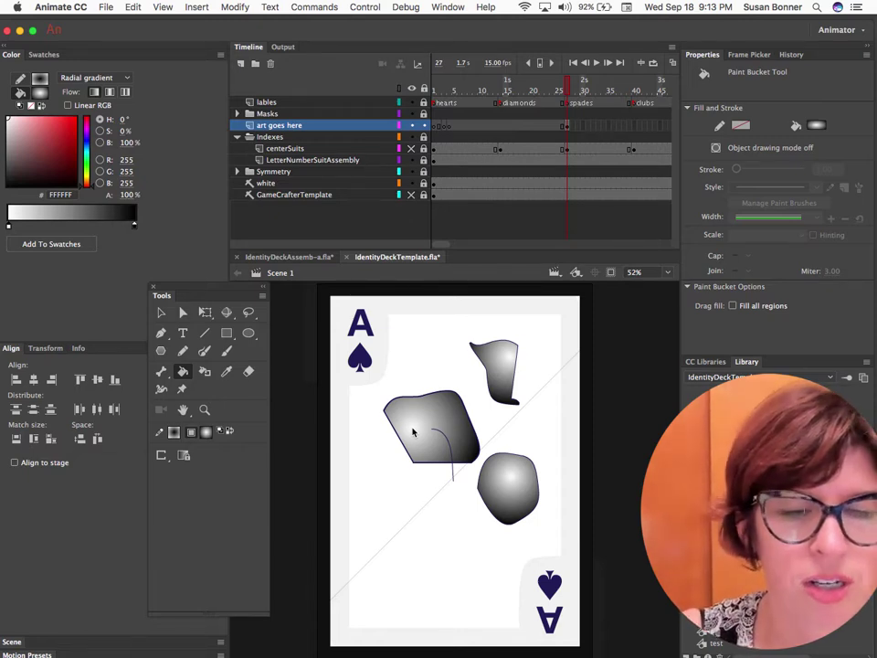
- Recentre the small shape's radial gradient and reshape it into a narrow, slightly rotated ellipse with the Gradient Transform tool
{"action": "key", "text": "f"}
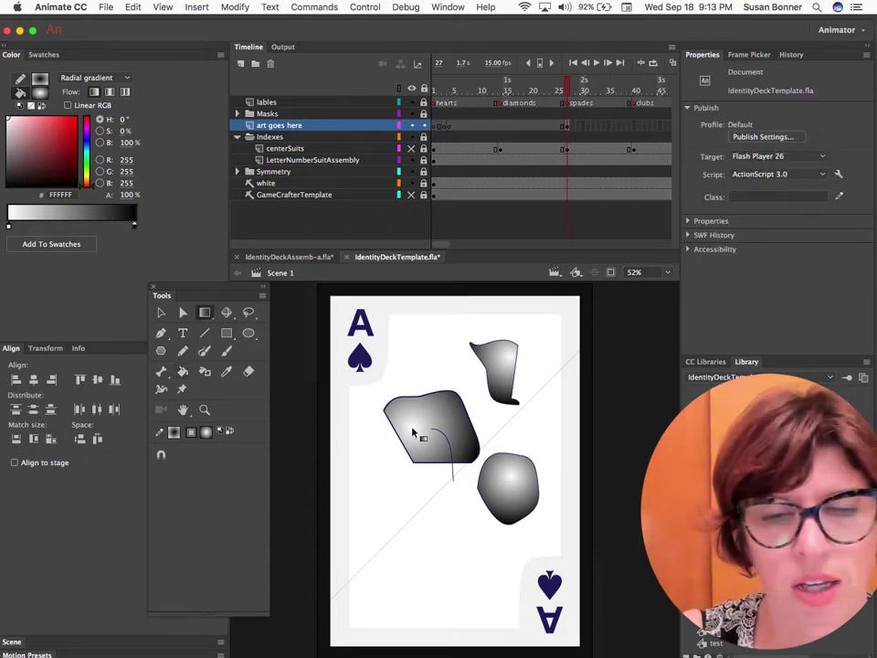
{"action": "left_click", "coordinate": [204, 313]}
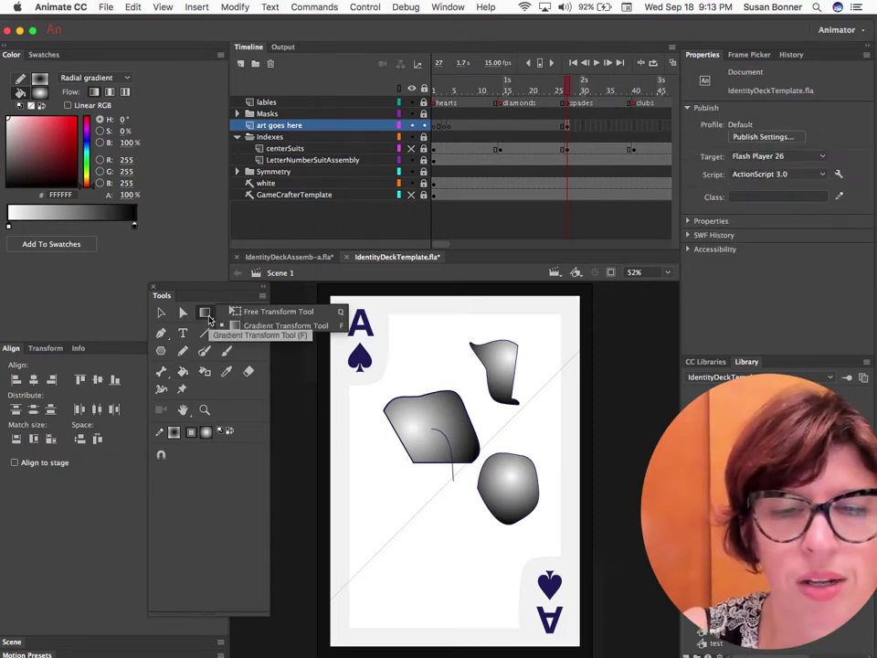
{"action": "left_click", "coordinate": [284, 325]}
{"action": "left_click", "coordinate": [498, 366]}
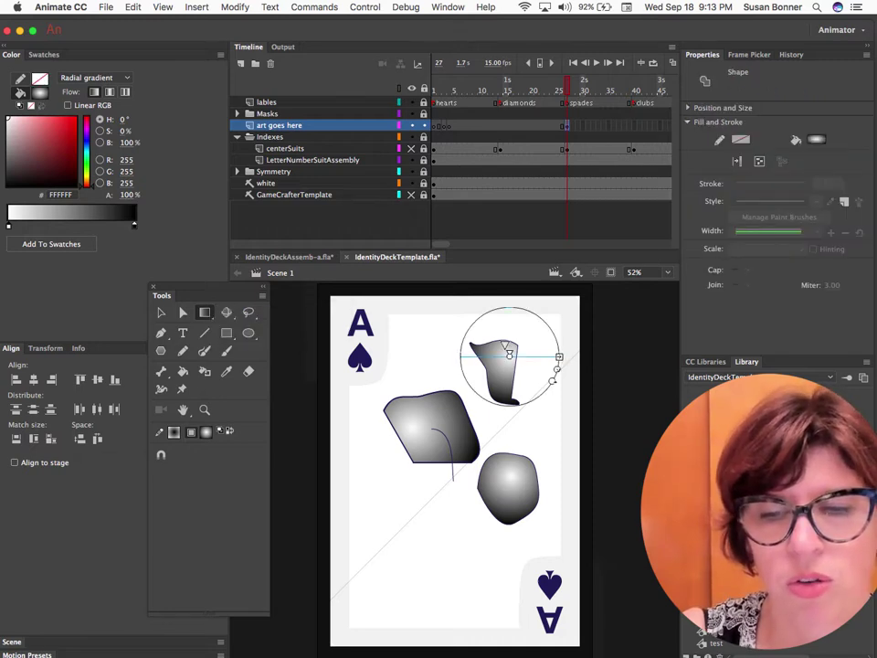
{"action": "left_click_drag", "start_coordinate": [508, 354], "coordinate": [498, 363]}
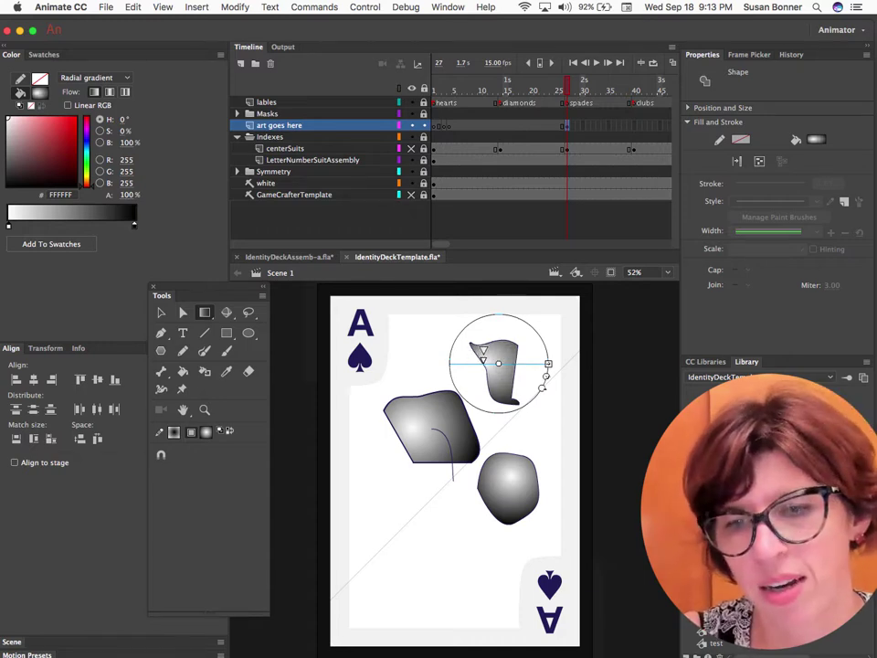
{"action": "left_click_drag", "start_coordinate": [546, 375], "coordinate": [524, 406]}
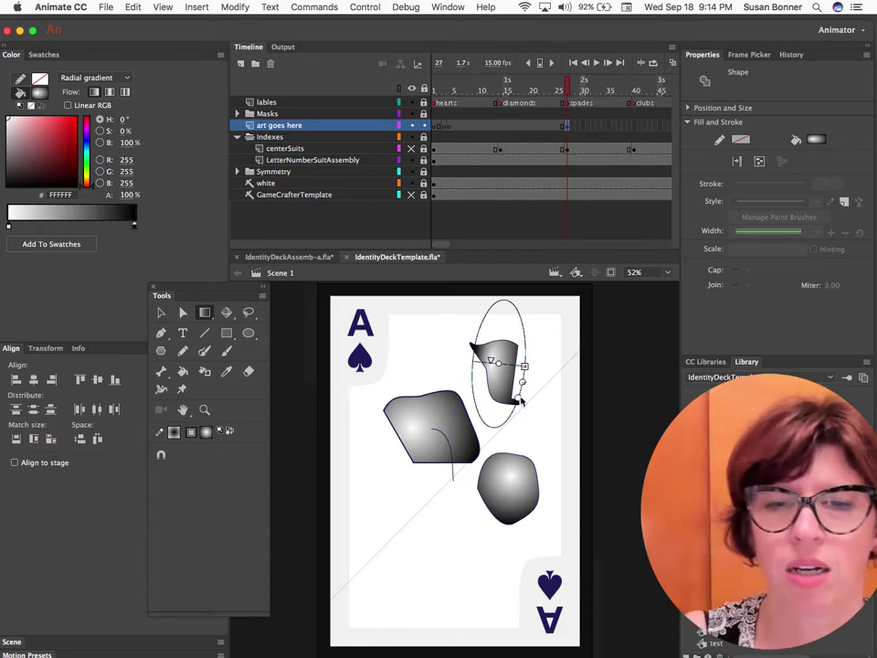
- Examine the gradient shading on the character in IdentityDeckAssemb-a.fla, return to IdentityDeckTemplate.fla and deselect the small shape
{"action": "left_click", "coordinate": [288, 257]}
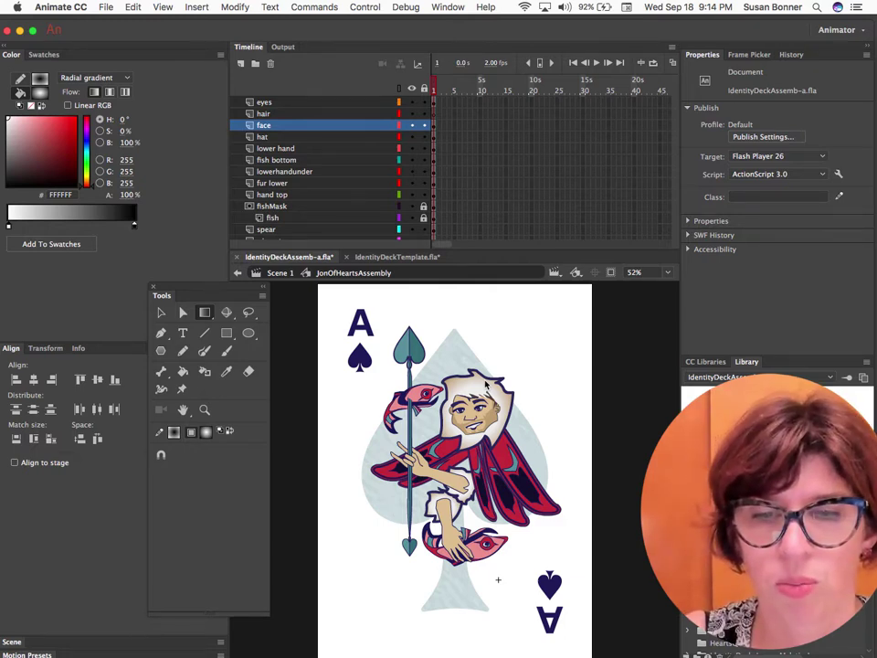
{"action": "left_click", "coordinate": [413, 258]}
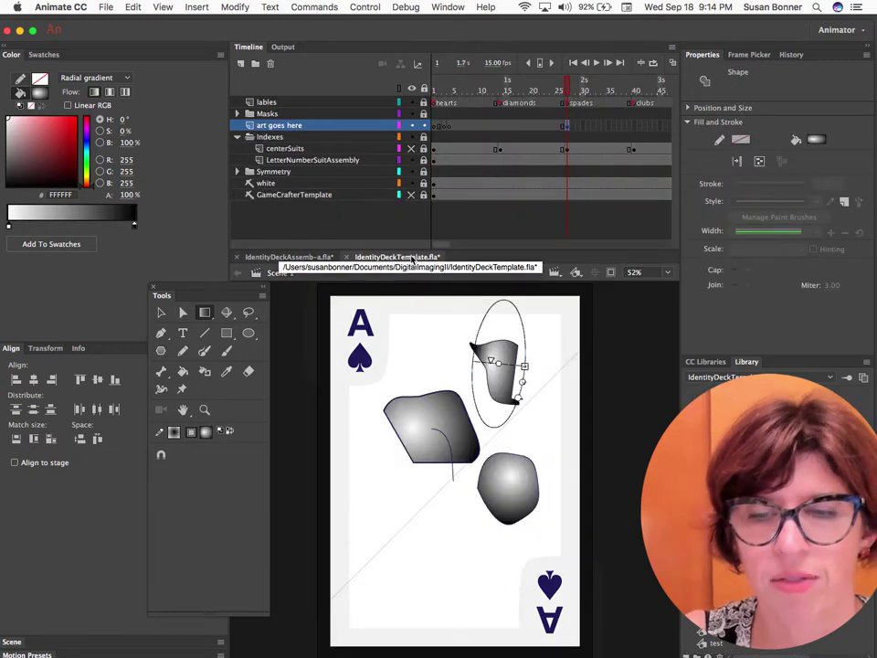
{"action": "left_click", "coordinate": [544, 343]}
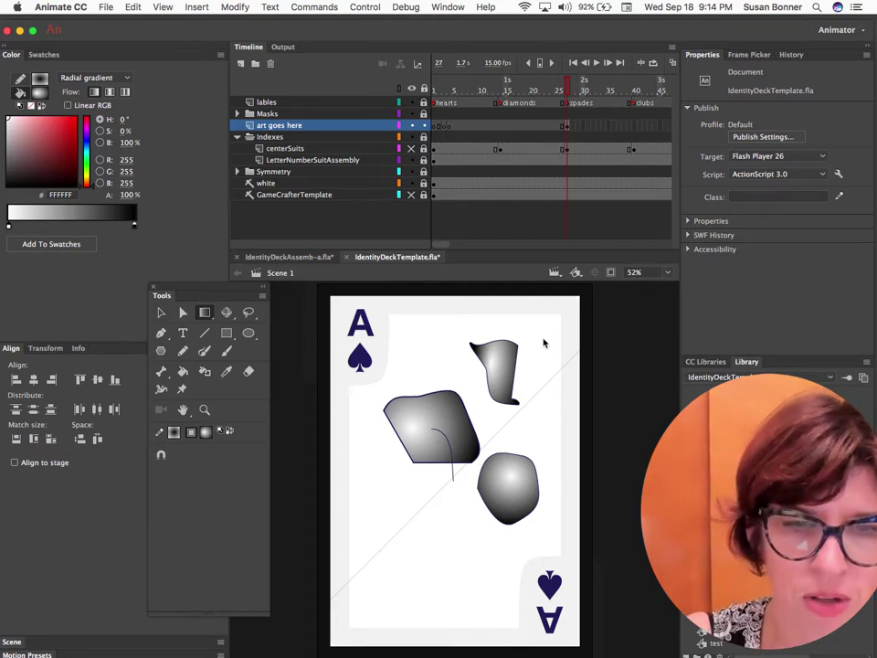
- Try a diagonal gradient stroke across the rounded shape with the Pencil tool at stroke size 2, and undo it
{"action": "left_click", "coordinate": [183, 353]}
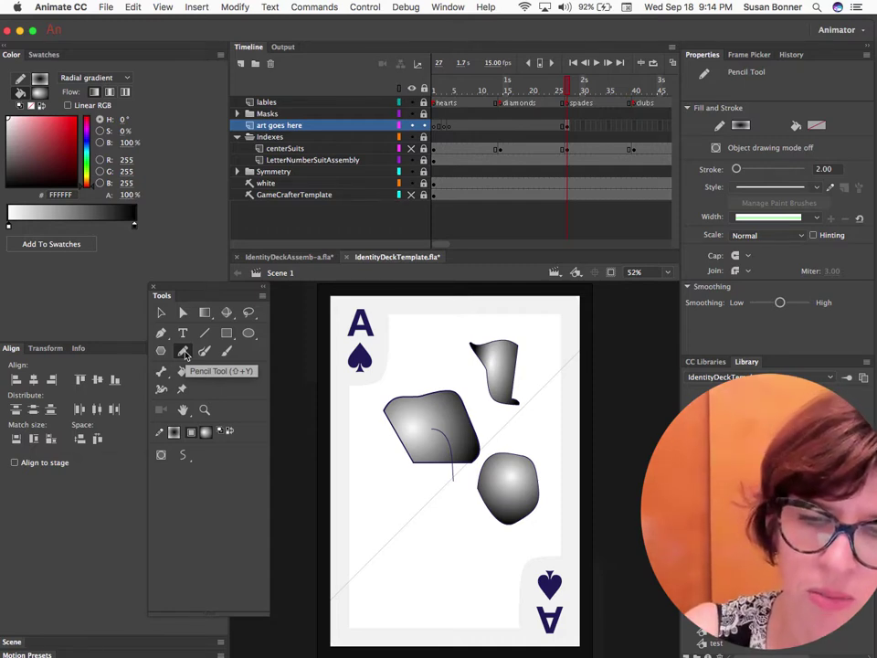
{"action": "mouse_move", "coordinate": [492, 462]}
{"action": "left_mouse_down"}
{"action": "mouse_move", "coordinate": [503, 498]}
{"action": "mouse_move", "coordinate": [537, 518]}
{"action": "left_mouse_up"}
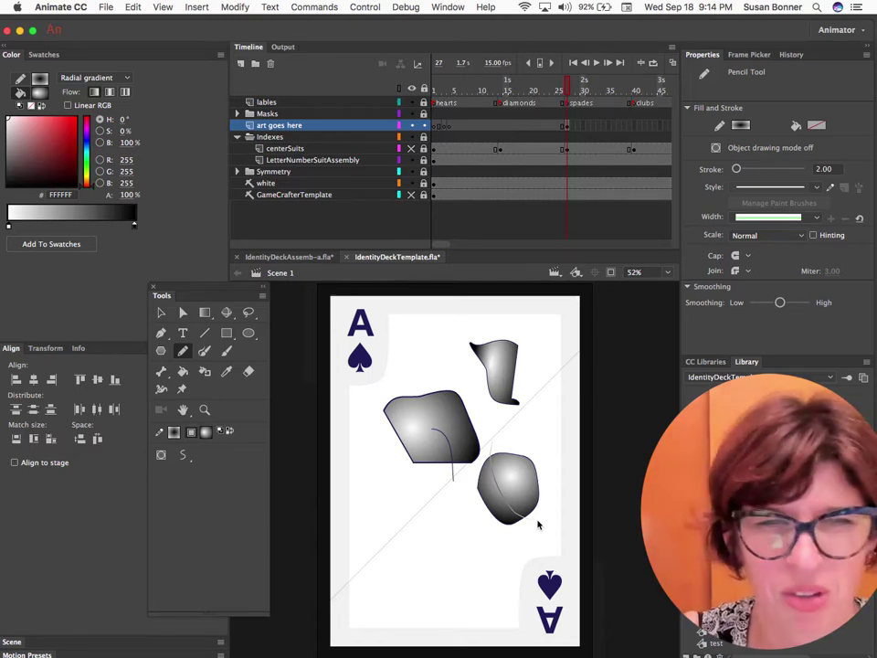
{"action": "key", "text": "super+z"}
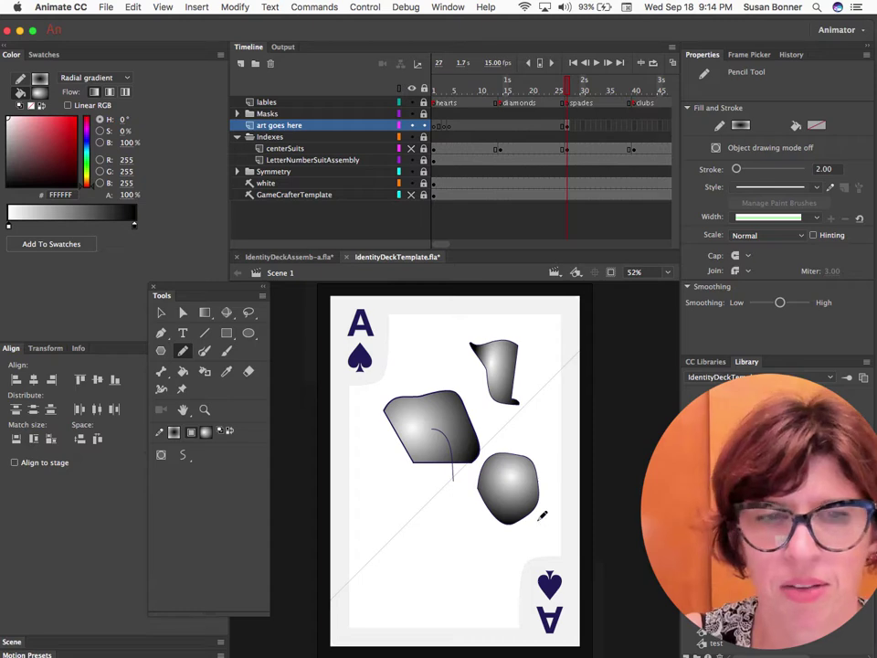
- Set the Pencil's stroke color to solid dark navy #181956
{"action": "left_click", "coordinate": [39, 80]}
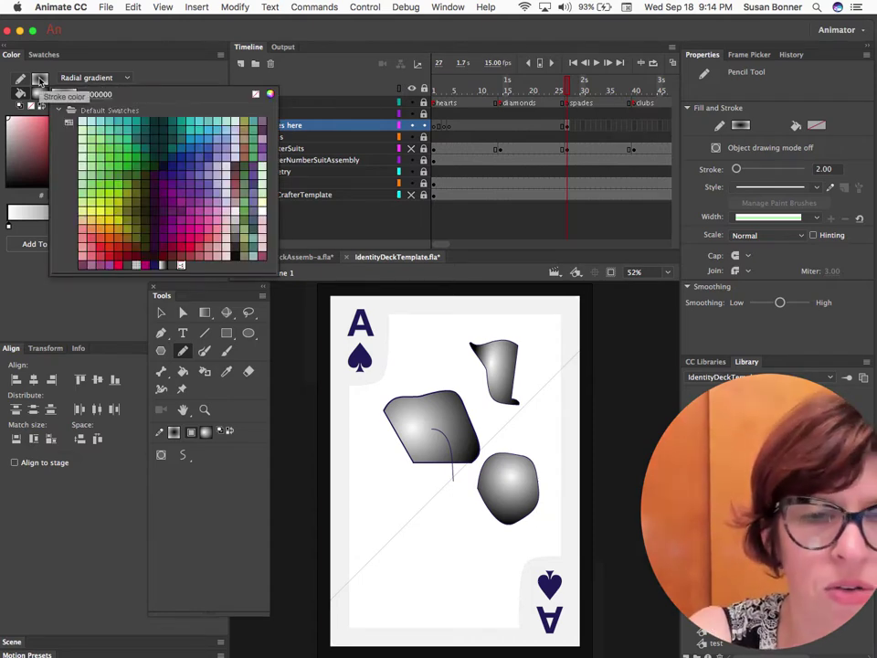
{"action": "left_click", "coordinate": [155, 266]}
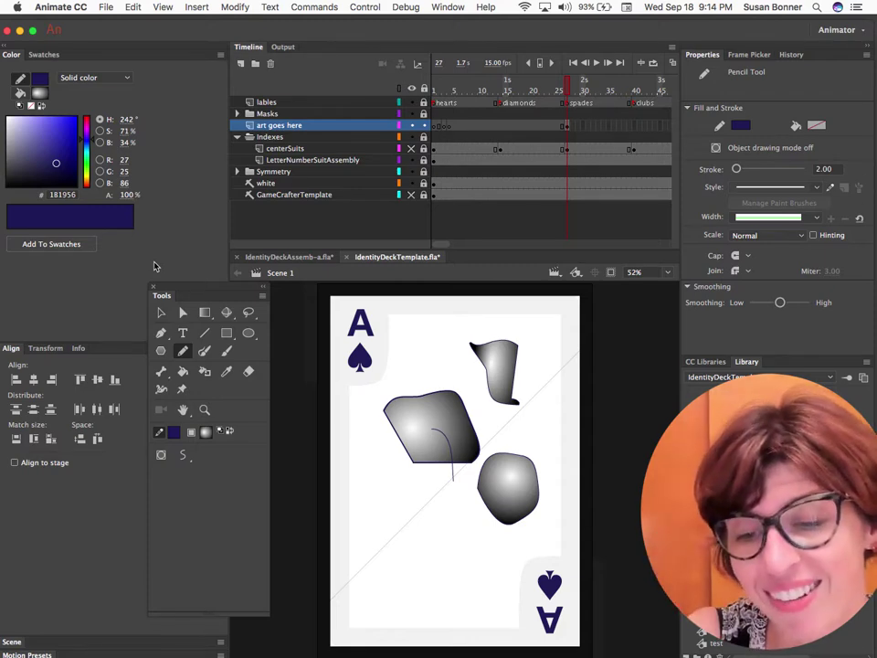
- Draw two navy curves down across the lower rounded shape with the Pencil, raising smoothing to its maximum for the second
{"action": "mouse_move", "coordinate": [491, 440]}
{"action": "left_mouse_down"}
{"action": "mouse_move", "coordinate": [494, 477]}
{"action": "mouse_move", "coordinate": [537, 518]}
{"action": "left_mouse_up"}
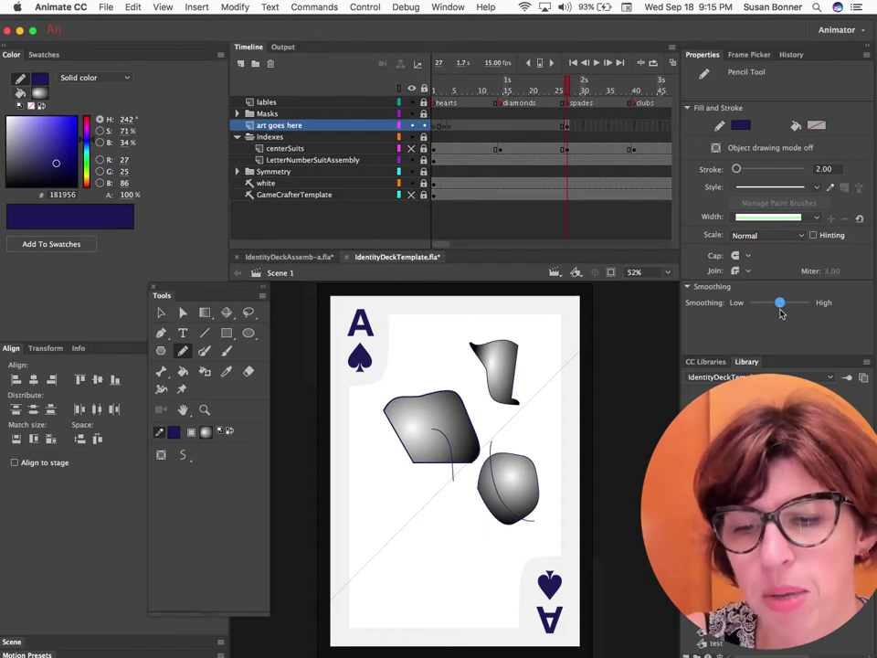
{"action": "left_click_drag", "start_coordinate": [780, 302], "coordinate": [809, 302]}
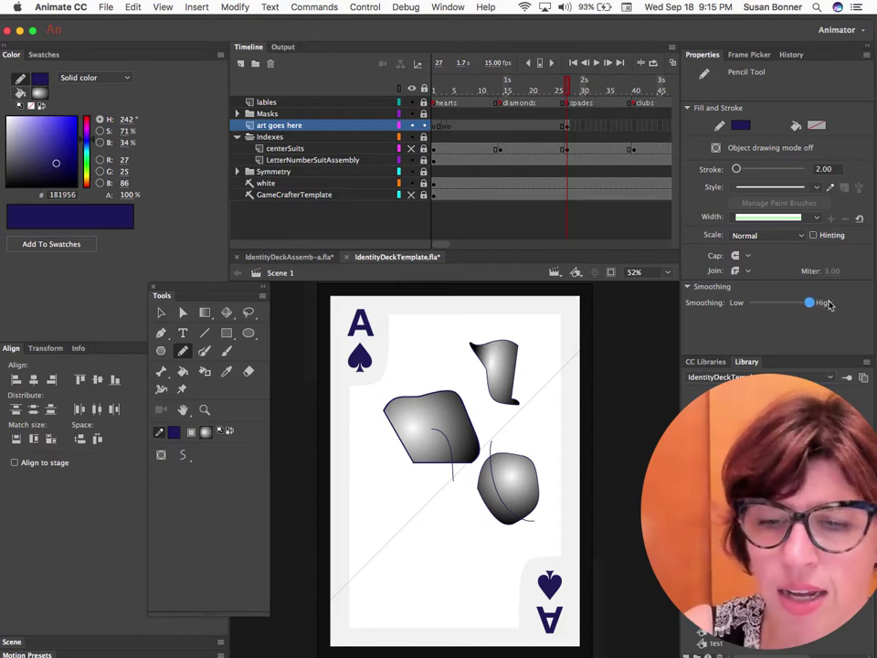
{"action": "mouse_move", "coordinate": [490, 441]}
{"action": "left_mouse_down"}
{"action": "mouse_move", "coordinate": [524, 524]}
{"action": "mouse_move", "coordinate": [519, 539]}
{"action": "left_mouse_up"}
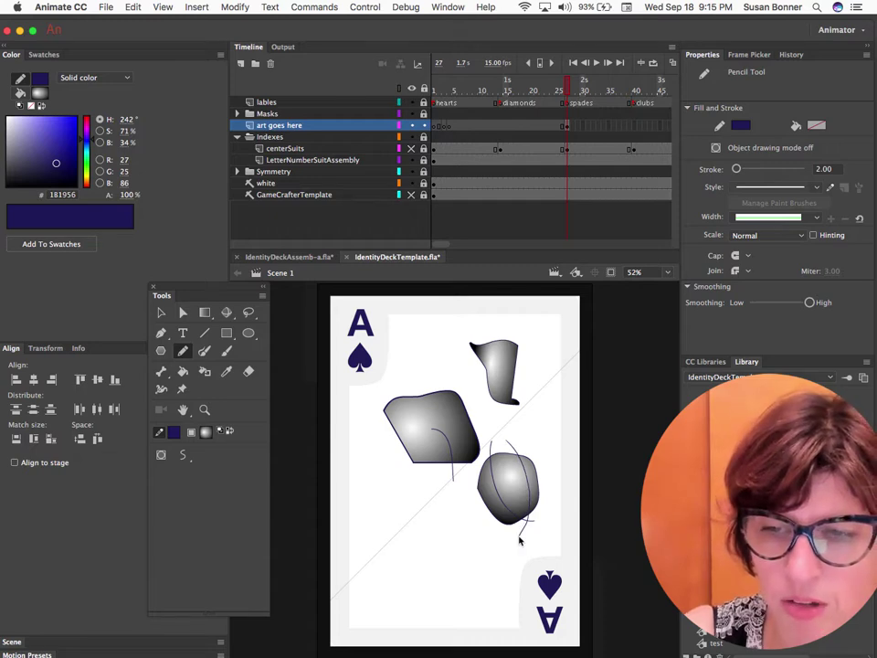
- Try a third Pencil stroke between the two curves with smoothing at its lowest, and undo the stroke
{"action": "left_click_drag", "start_coordinate": [809, 302], "coordinate": [749, 303]}
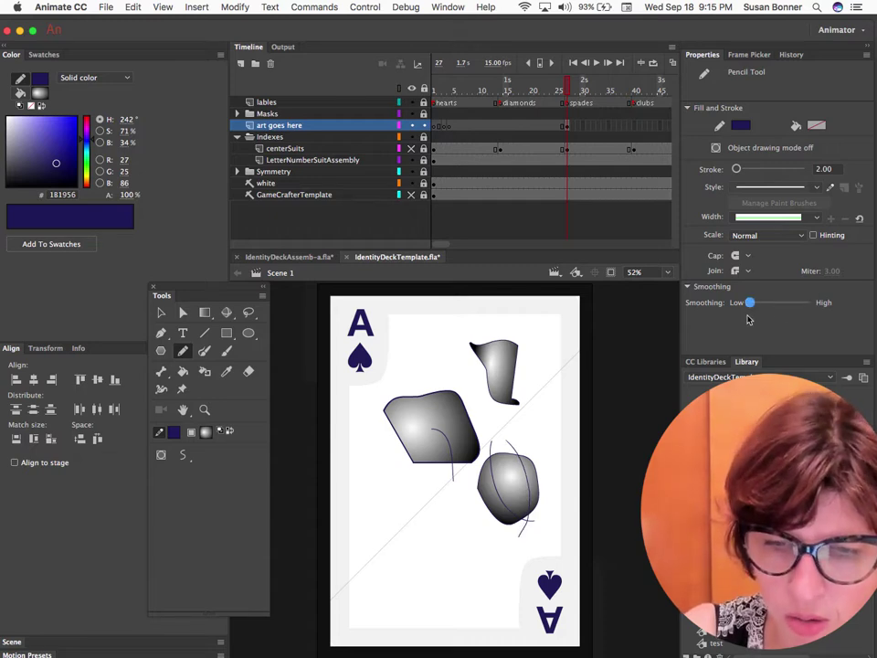
{"action": "mouse_move", "coordinate": [505, 446]}
{"action": "left_mouse_down"}
{"action": "mouse_move", "coordinate": [521, 492]}
{"action": "mouse_move", "coordinate": [507, 545]}
{"action": "left_mouse_up"}
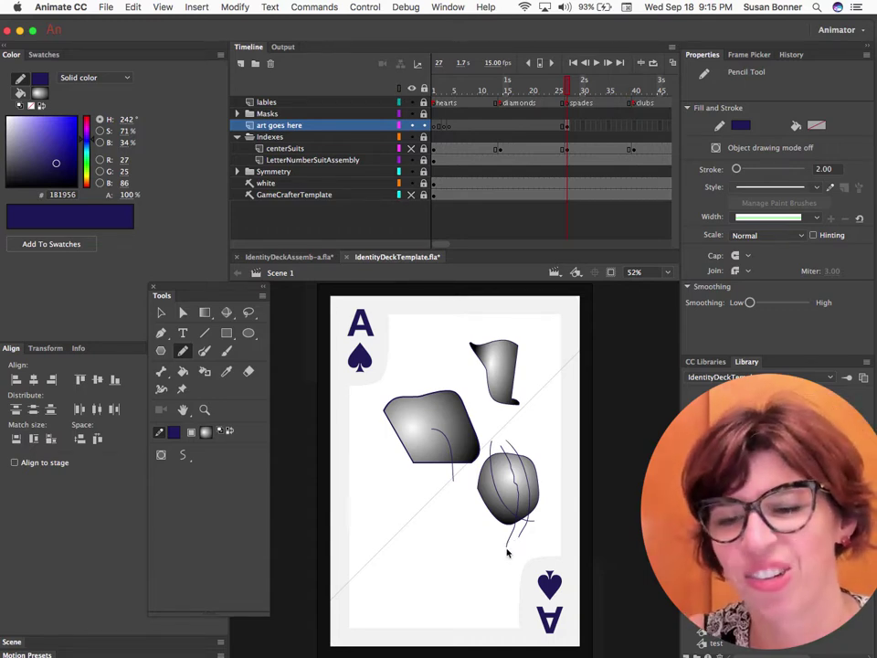
{"action": "key", "text": "super+z"}
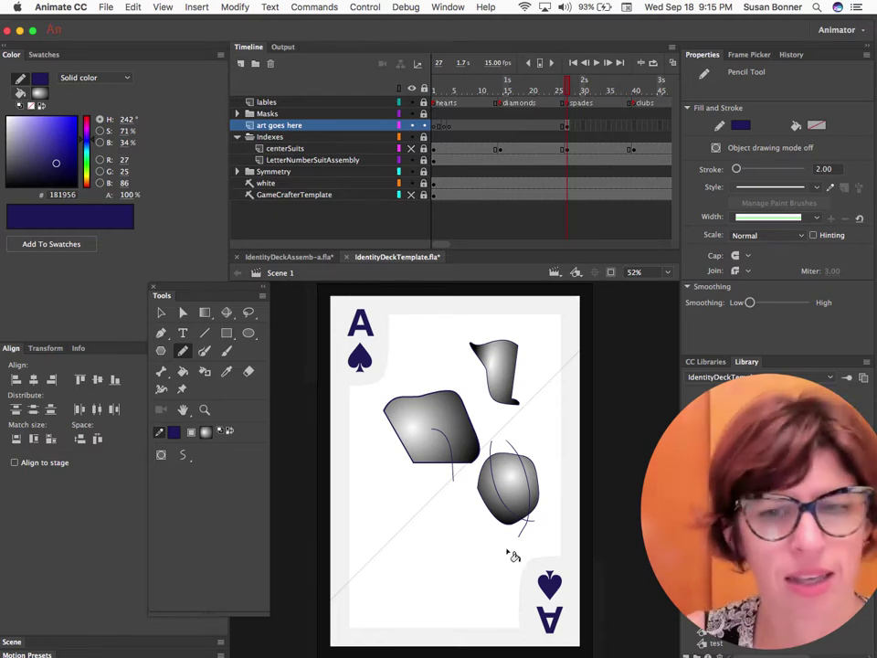
- Fill the left section of the lower rounded shape with solid dark red #873839 using the Paint Bucket
{"action": "key", "text": "k"}
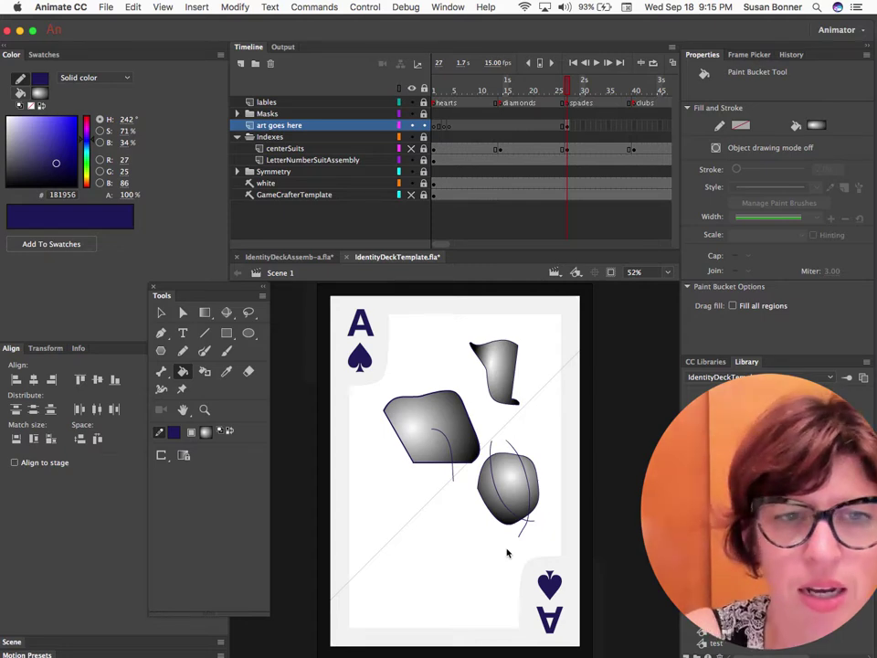
{"action": "left_click", "coordinate": [40, 94]}
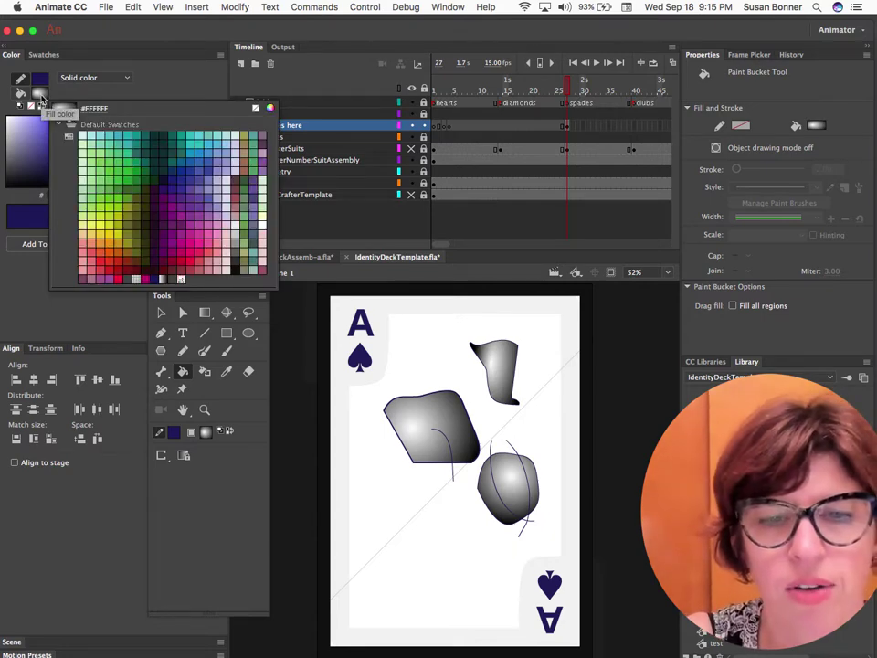
{"action": "left_click", "coordinate": [182, 272]}
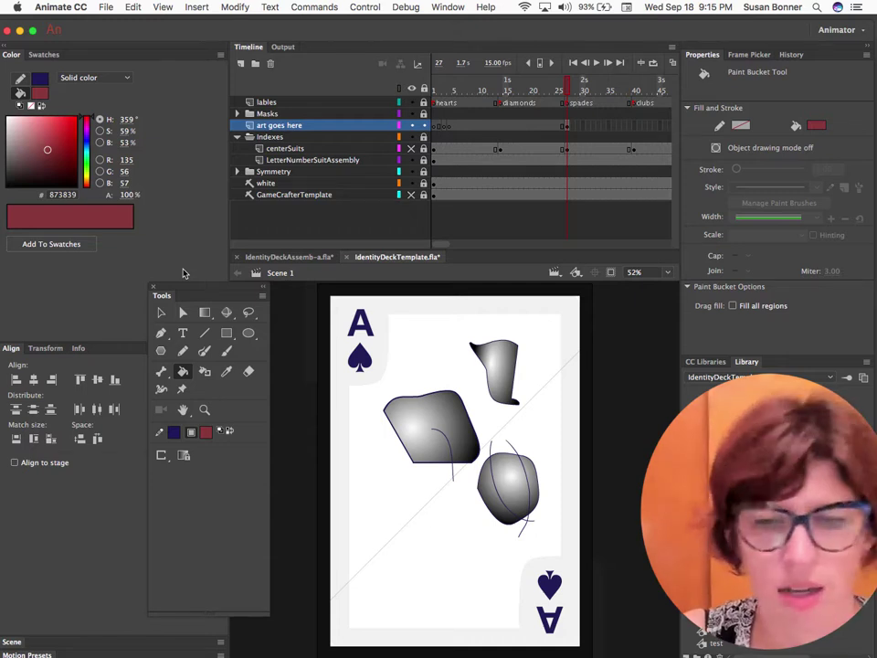
{"action": "left_click", "coordinate": [496, 499]}
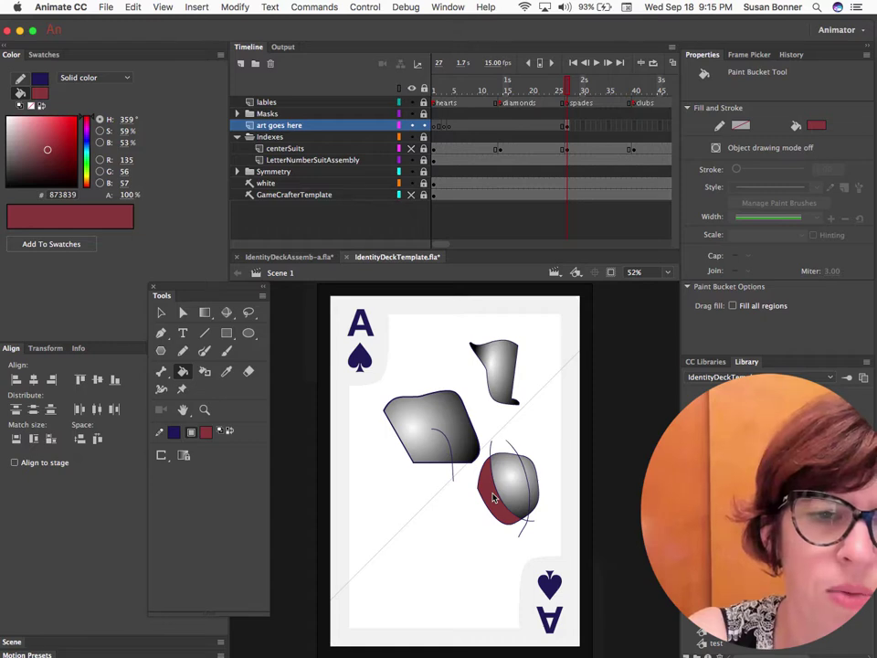
- Fill the rounded shape's right section with light red #BA6868 and its middle section with medium red #AC4646
{"action": "left_click", "coordinate": [40, 93]}
{"action": "left_click", "coordinate": [203, 271]}
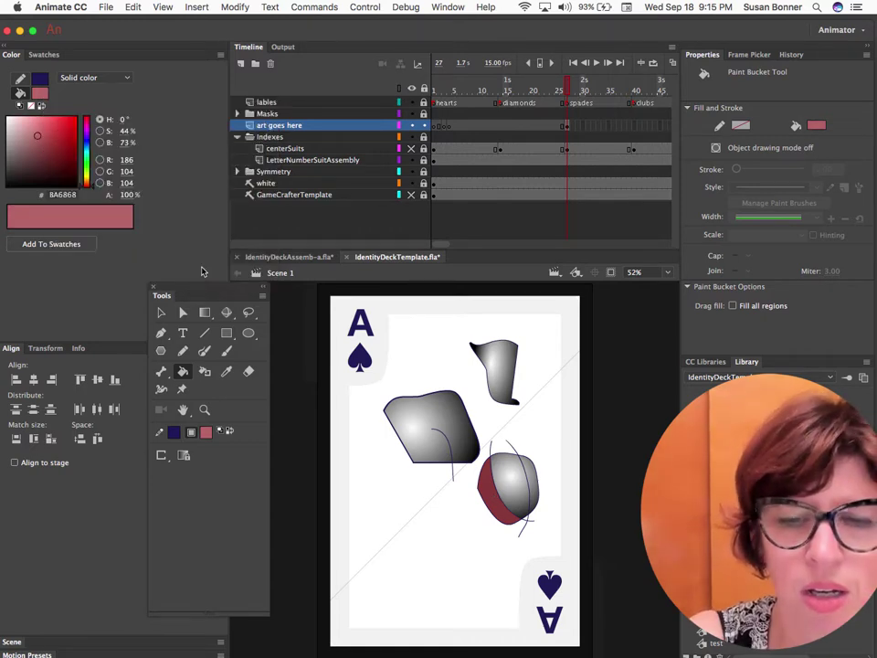
{"action": "left_click", "coordinate": [534, 493]}
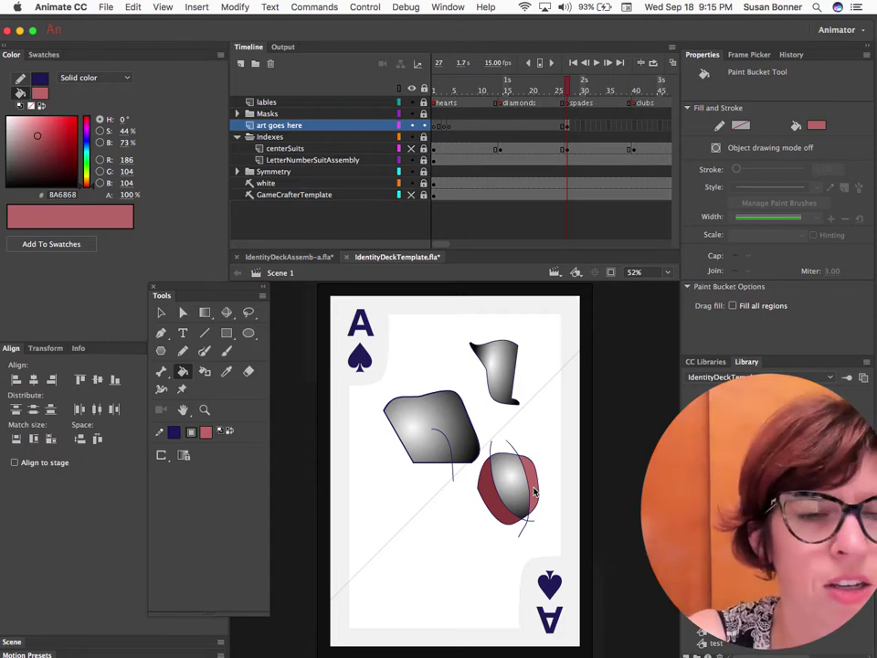
{"action": "left_click", "coordinate": [39, 92]}
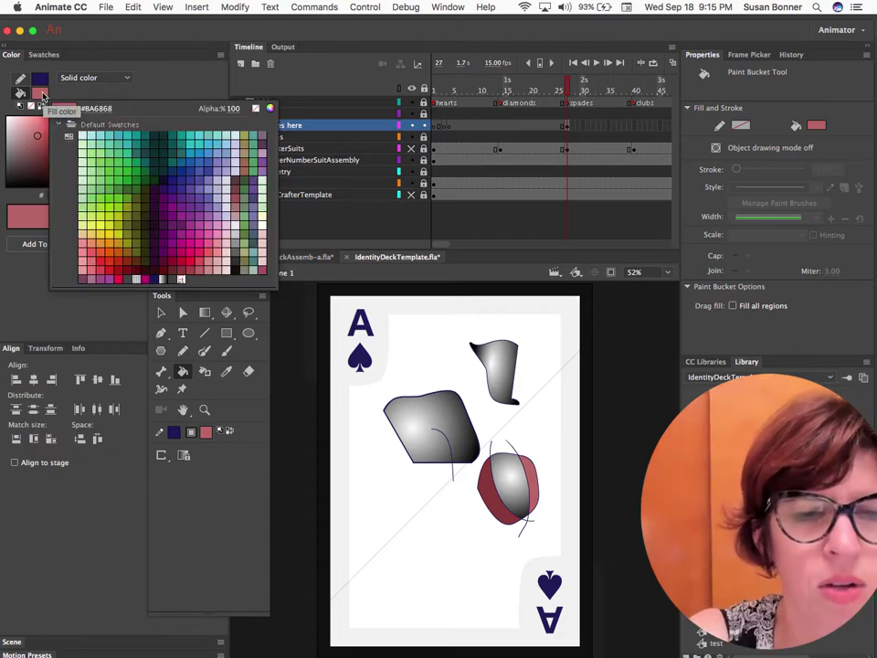
{"action": "left_click", "coordinate": [192, 273]}
{"action": "left_click", "coordinate": [513, 482]}
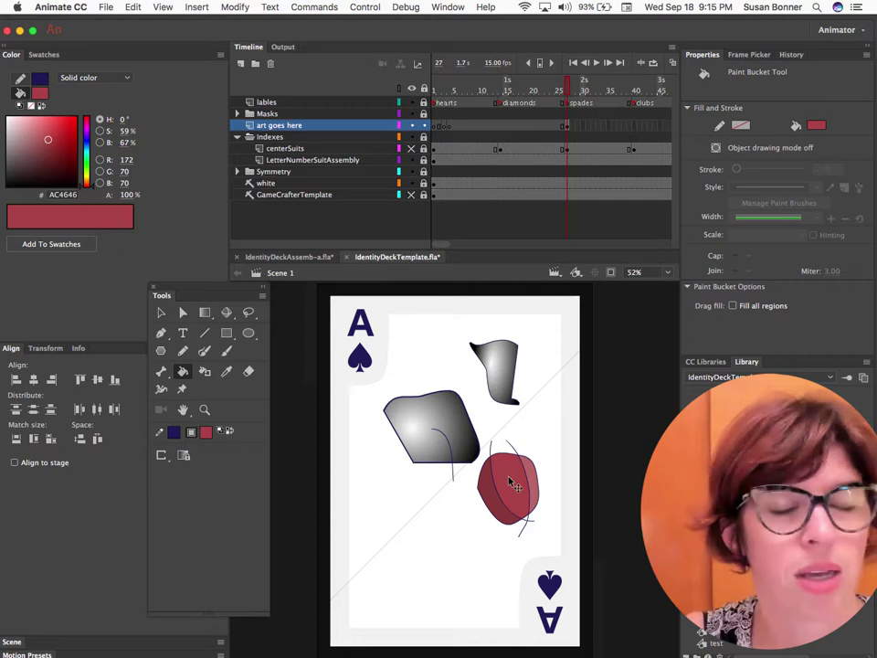
- Try deleting only the left dividing curve's segment inside the red rounded shape, undo it and deselect
{"action": "key", "text": "v"}
{"action": "left_click", "coordinate": [503, 502]}
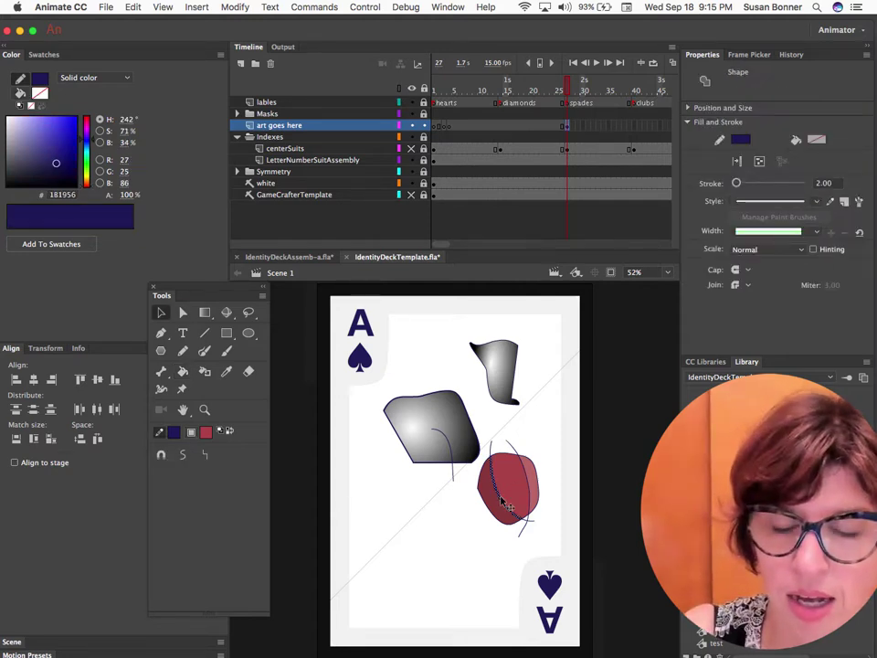
{"action": "key", "text": "Escape"}
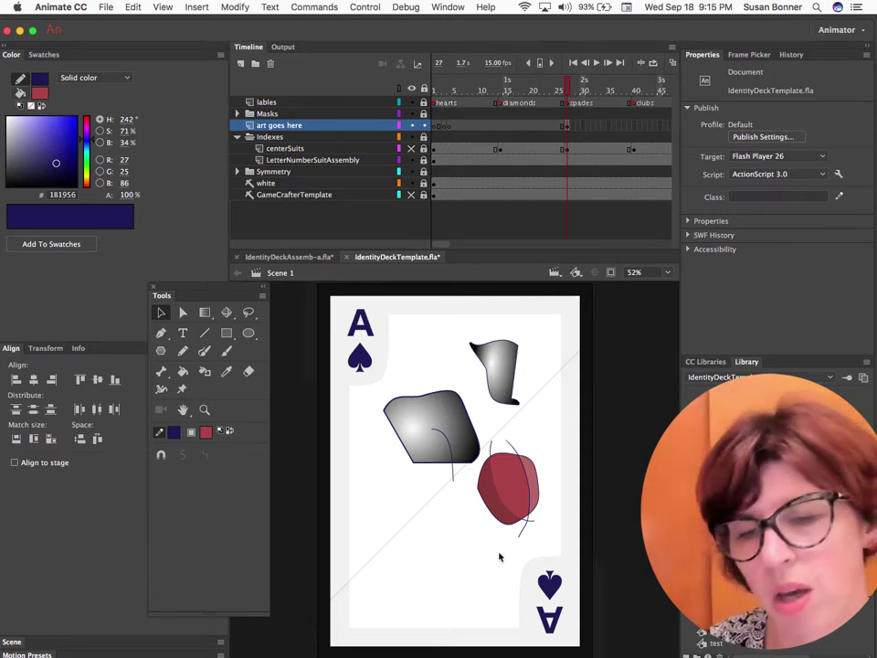
{"action": "key", "text": "ctrl+z"}
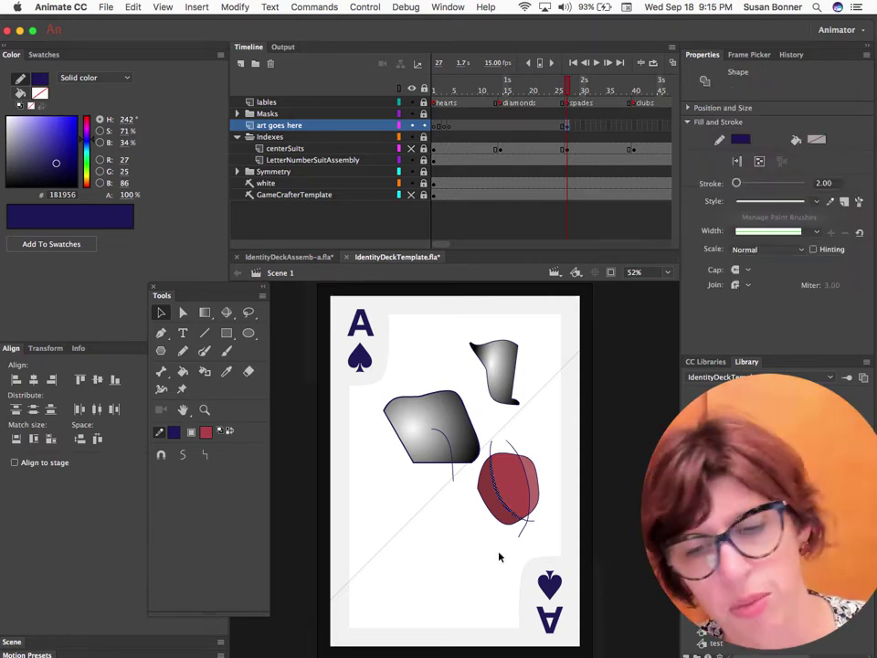
{"action": "left_click", "coordinate": [545, 442]}
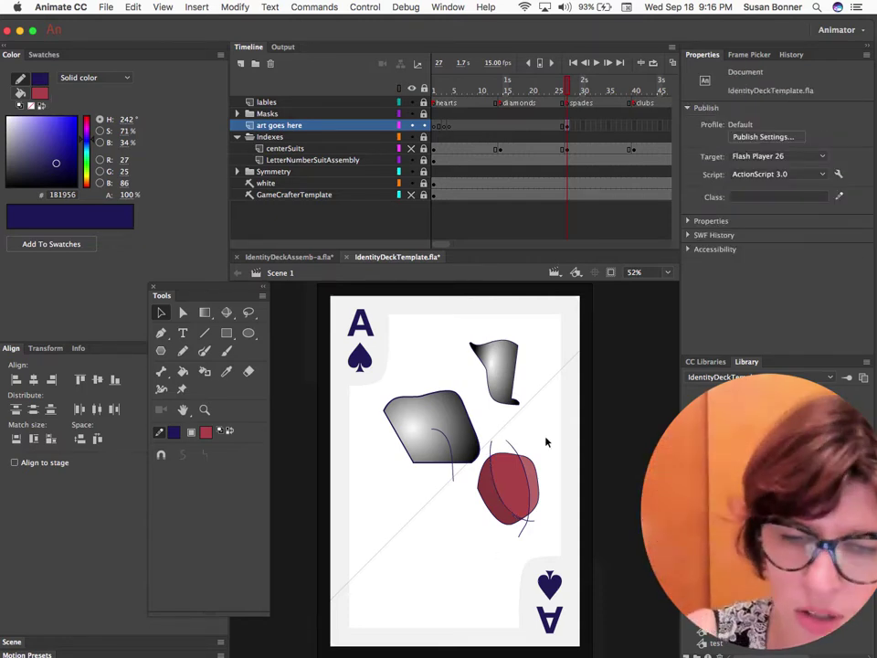
- Try deleting all the connected strokes of the red rounded shape at once, undo the deletion and deselect
{"action": "left_click", "coordinate": [498, 494]}
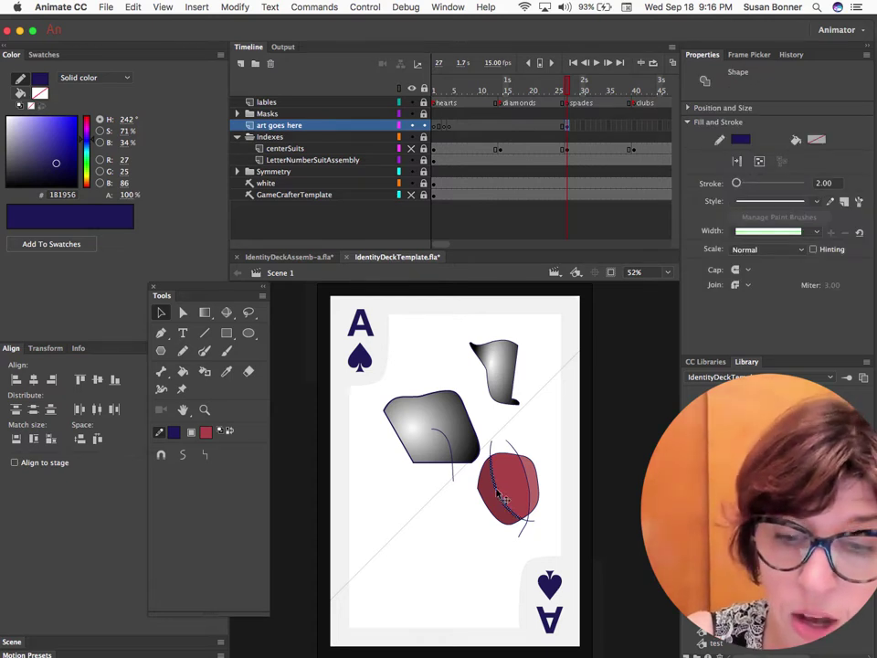
{"action": "double_click", "coordinate": [499, 494]}
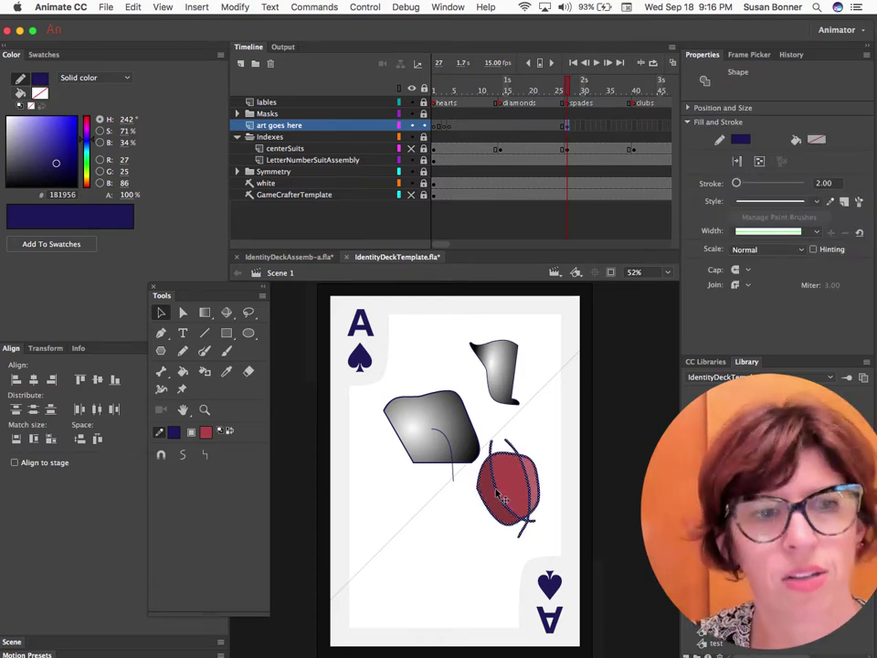
{"action": "key", "text": "Delete"}
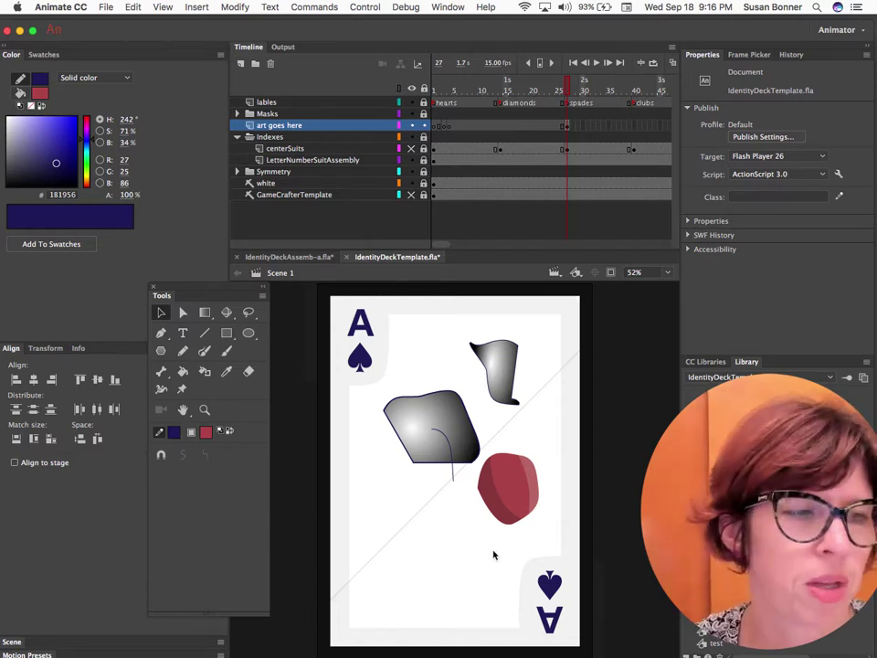
{"action": "key", "text": "super+shift+v"}
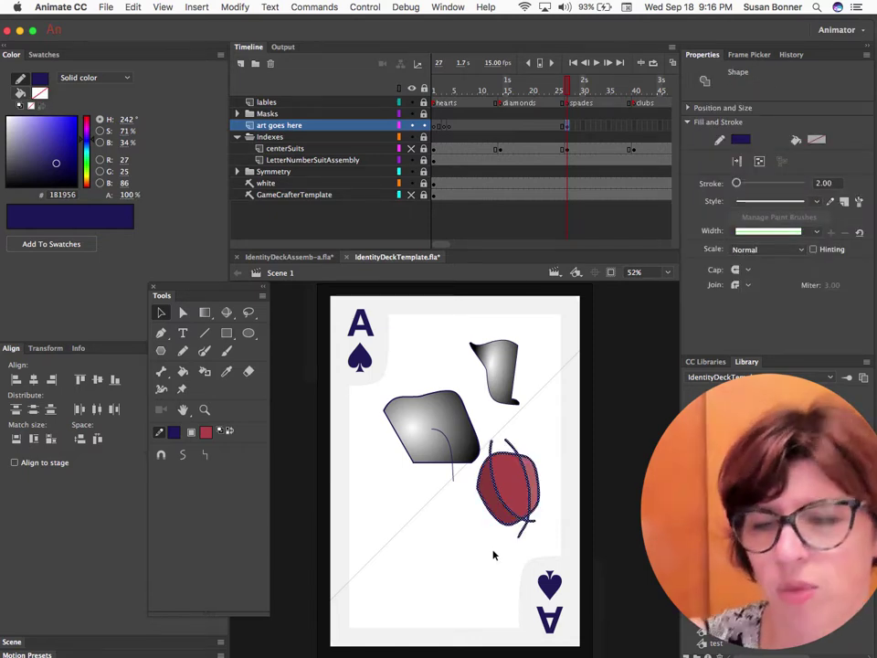
{"action": "left_click", "coordinate": [543, 438]}
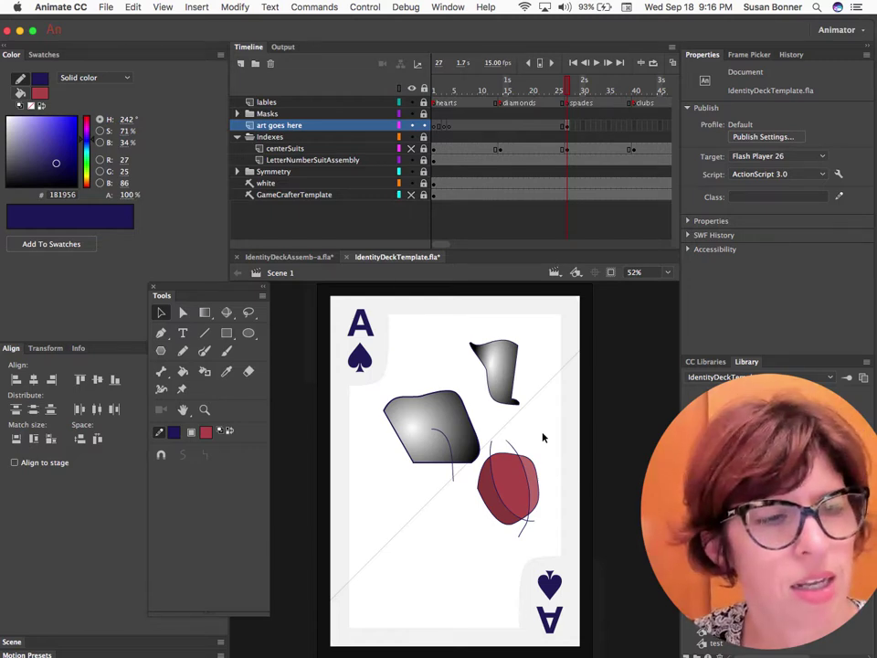
- Set the Eraser tool to Erase Lines mode and enlarge the eraser to size 52
{"action": "key", "text": "e"}
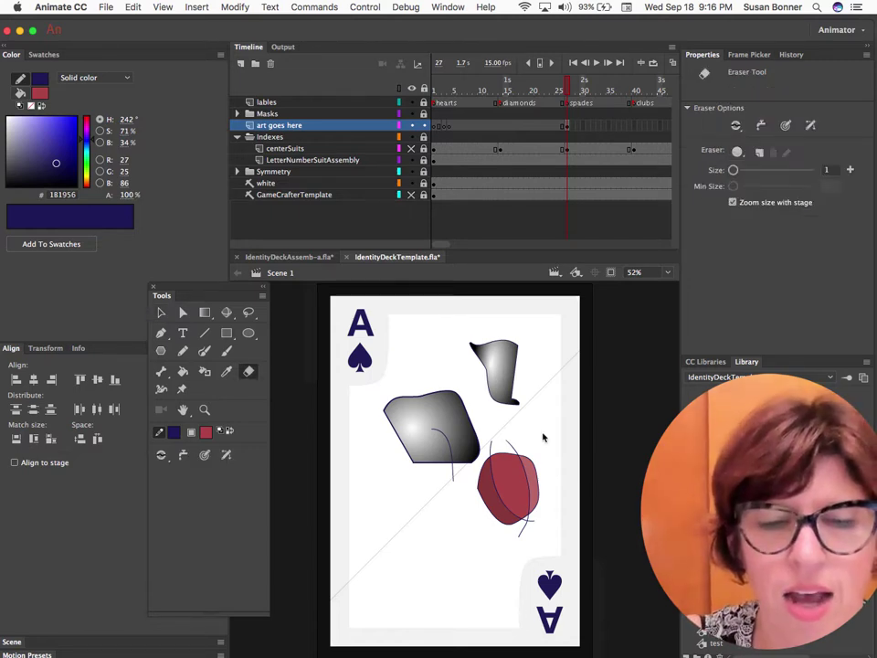
{"action": "left_click", "coordinate": [161, 455]}
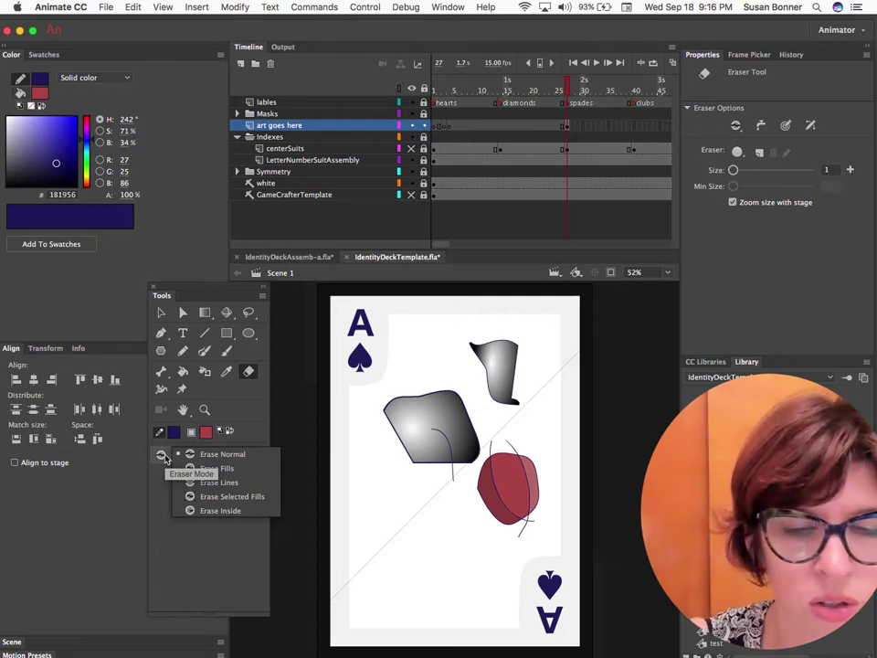
{"action": "left_click", "coordinate": [239, 485]}
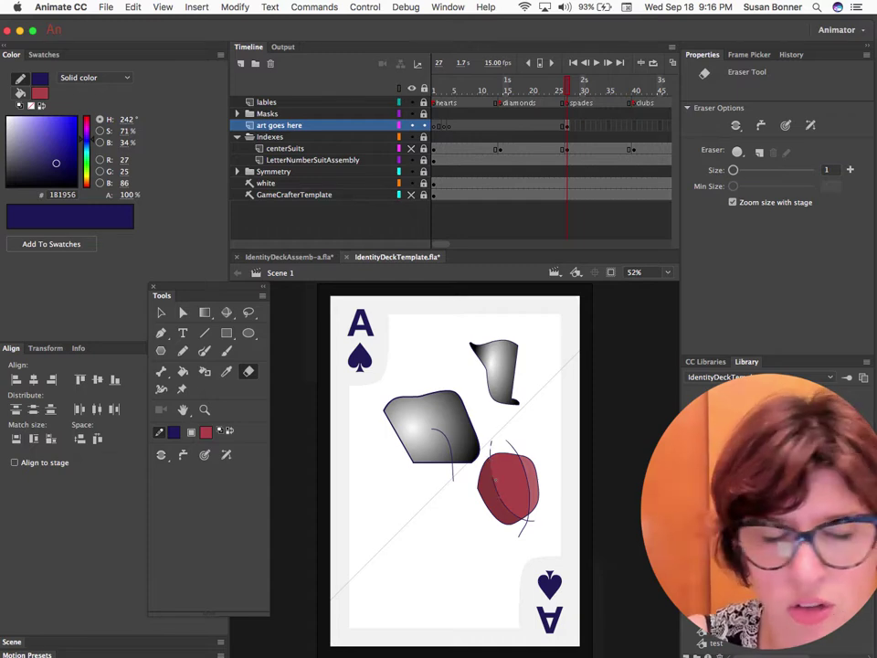
{"action": "key", "text": "bracketright"}
{"action": "key", "text": "bracketright"}
{"action": "key", "text": "bracketright"}
{"action": "key", "text": "bracketright"}
{"action": "key", "text": "bracketright"}
{"action": "key", "text": "bracketright"}
{"action": "key", "text": "bracketright"}
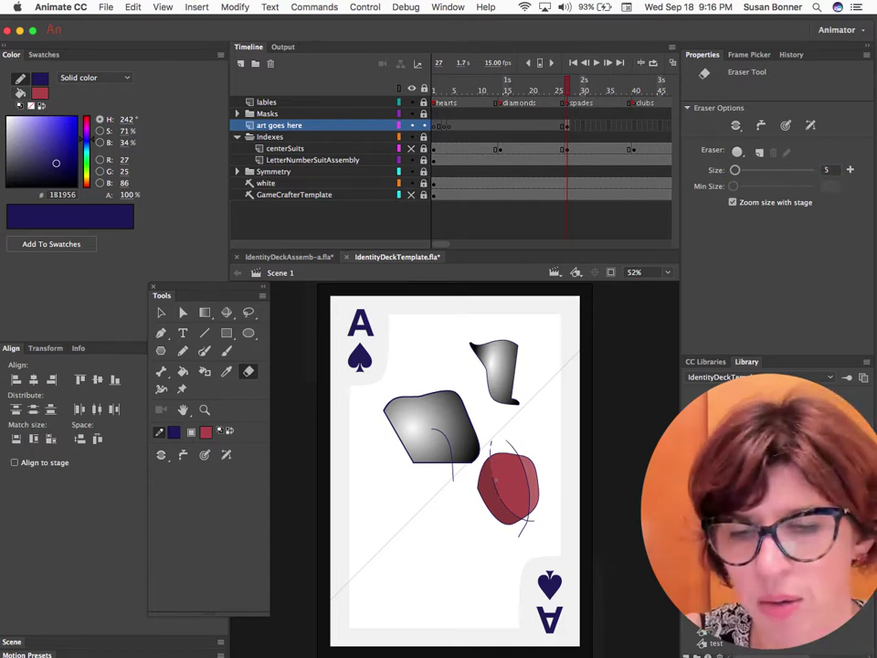
{"action": "key", "text": "bracketright"}
{"action": "key", "text": "bracketright"}
{"action": "key", "text": "bracketright"}
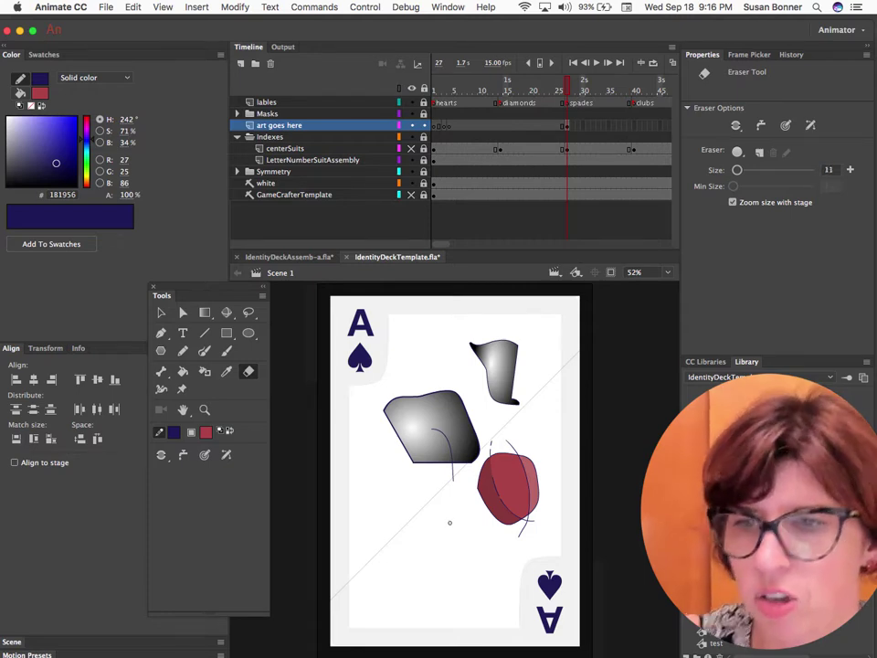
{"action": "left_click_drag", "start_coordinate": [738, 171], "coordinate": [754, 169]}
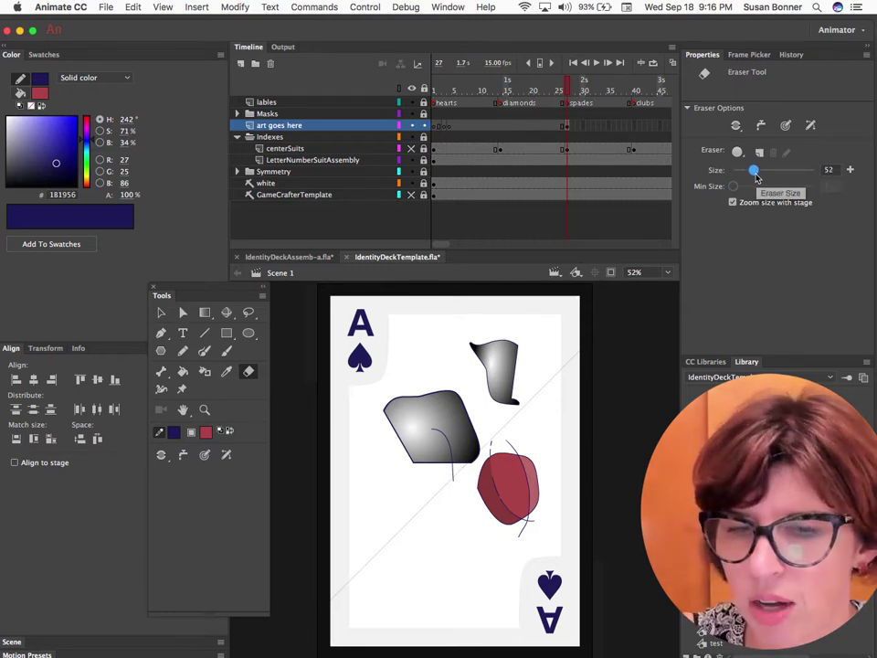
- Erase the navy dividing curves across the red rounded shape with the line-only Eraser, keeping the red fills
{"action": "left_click_drag", "start_coordinate": [486, 454], "coordinate": [498, 484]}
{"action": "key", "text": "super+z"}
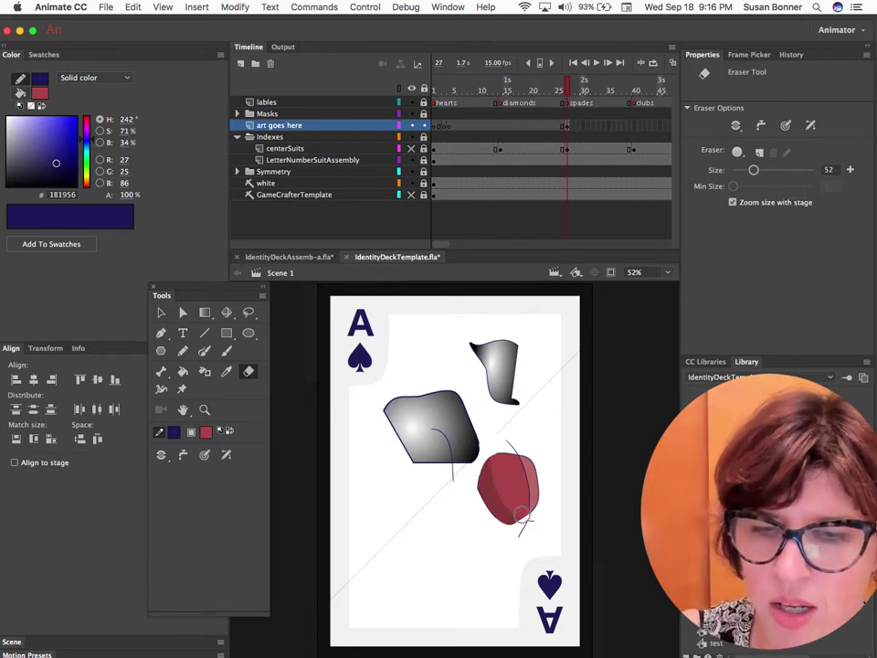
{"action": "key", "text": "super+shift+z"}
{"action": "key", "text": "super+z"}
{"action": "key", "text": "super+z"}
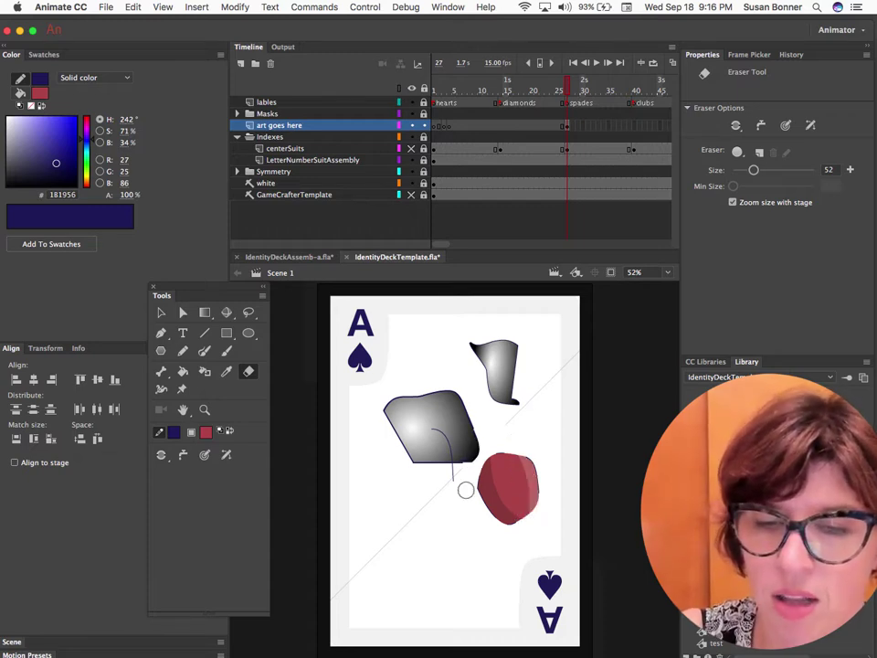
- Erase part of the large gradient shape's outline, its inner curve and the small upper shape's outline, and return to the Selection tool
{"action": "left_click_drag", "start_coordinate": [465, 490], "coordinate": [437, 427]}
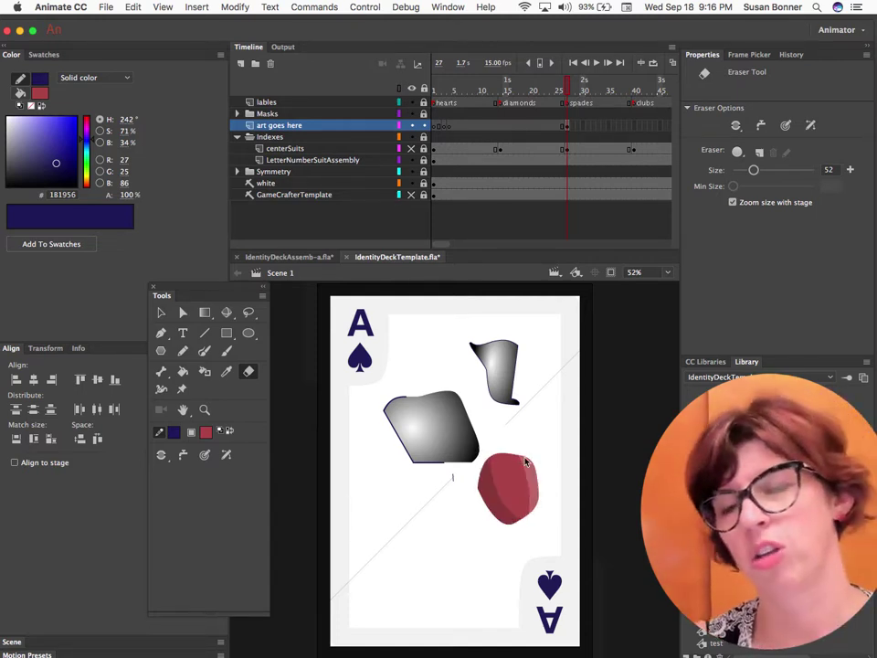
{"action": "mouse_move", "coordinate": [517, 402]}
{"action": "left_mouse_down"}
{"action": "mouse_move", "coordinate": [467, 344]}
{"action": "mouse_move", "coordinate": [501, 335]}
{"action": "left_mouse_up"}
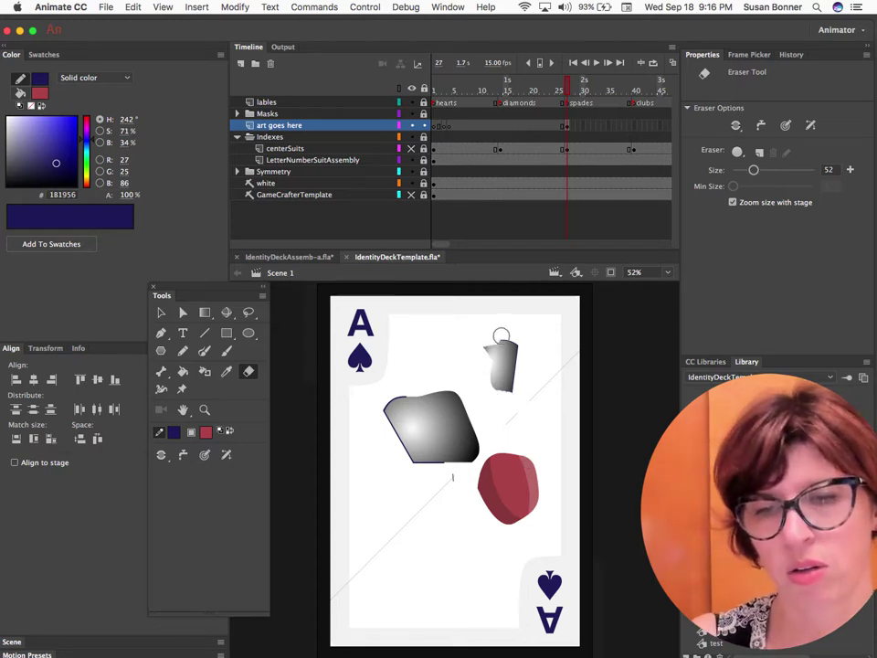
{"action": "key", "text": "super+z"}
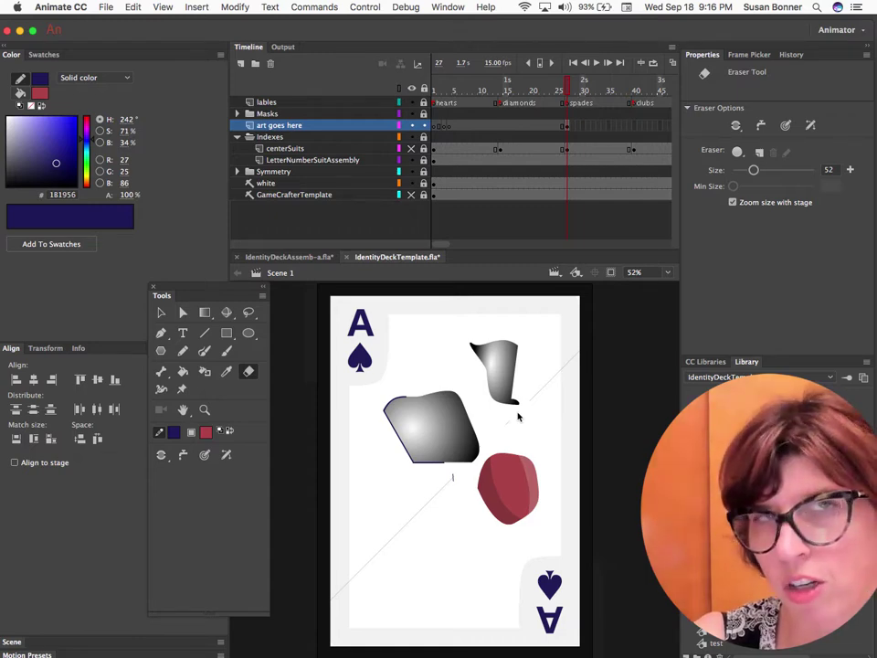
{"action": "key", "text": "v"}
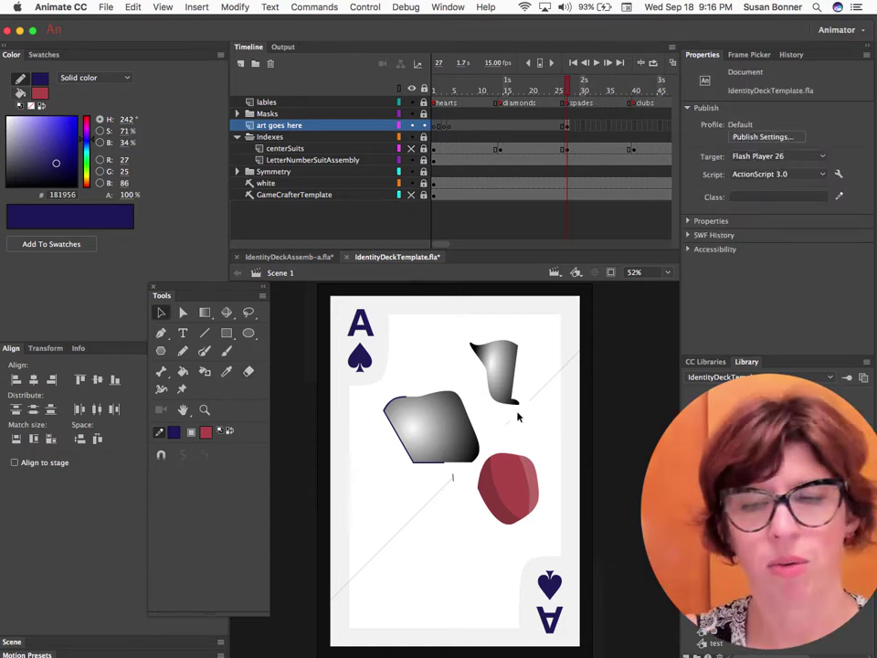
- Examine the fills of the small upper gradient shape and the red rounded shape's sections by selecting them, and deselect
{"action": "left_click", "coordinate": [507, 353]}
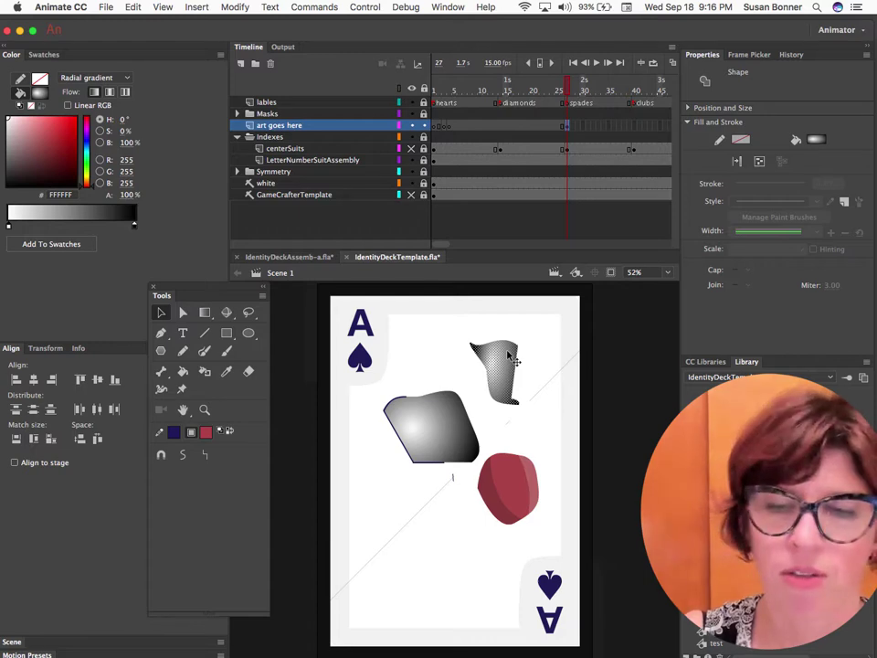
{"action": "left_click", "coordinate": [522, 485]}
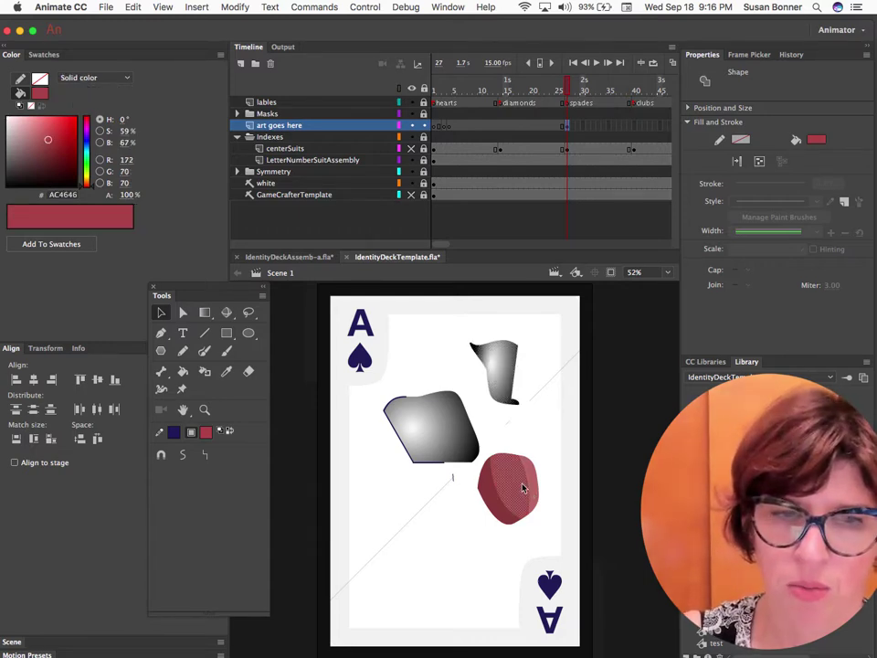
{"action": "left_click", "coordinate": [521, 485]}
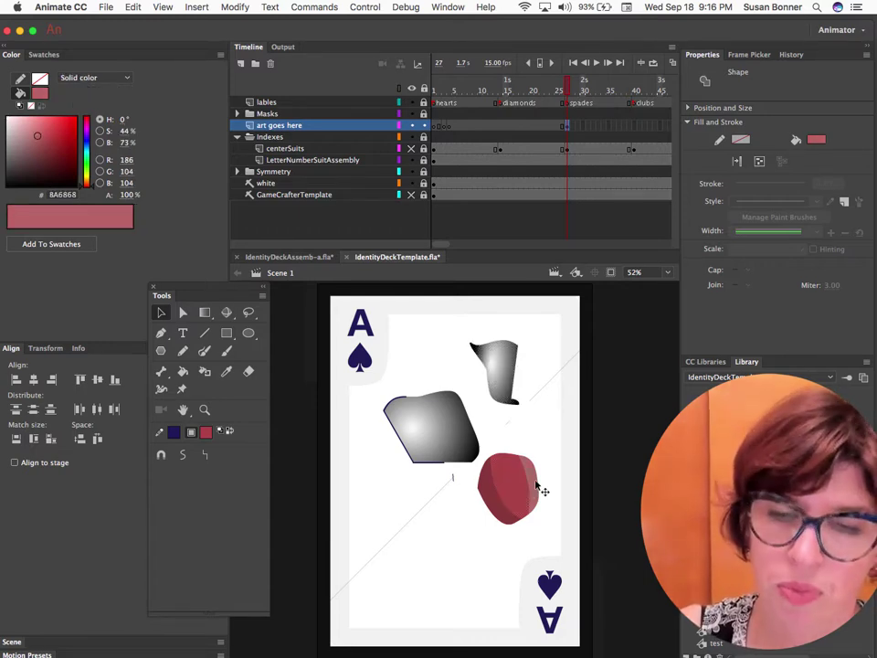
{"action": "left_click", "coordinate": [540, 442]}
- Try to bend the boundary between the red rounded shape's middle and light sections by pulling its edge with the Selection tool
{"action": "key", "text": "z"}
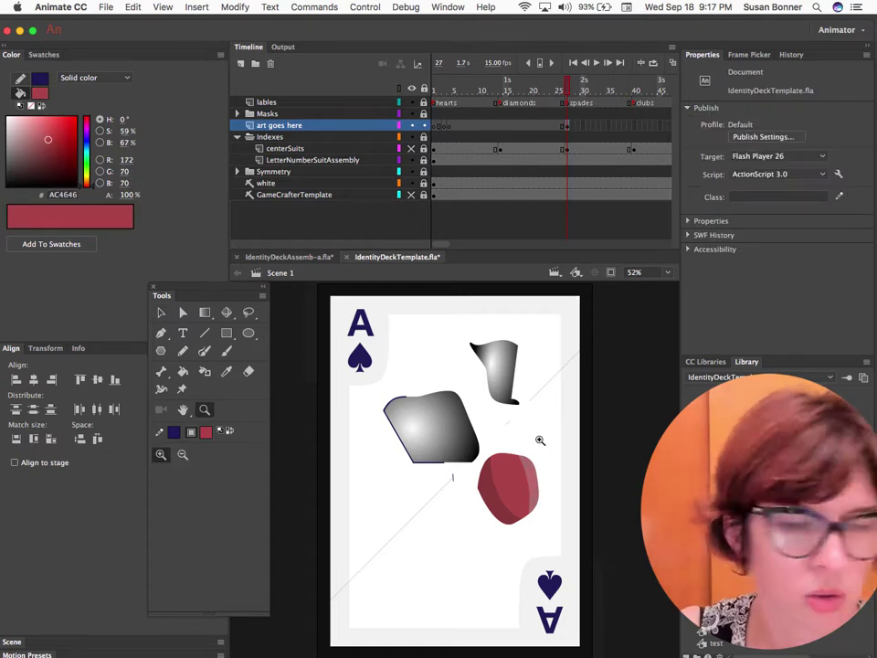
{"action": "left_click", "coordinate": [542, 473]}
{"action": "key", "text": "v"}
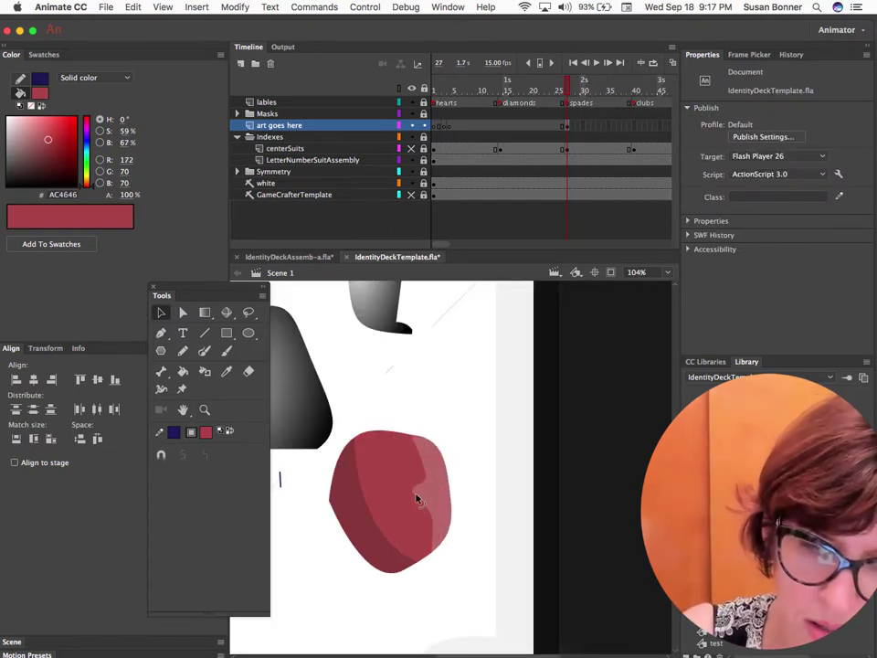
{"action": "left_click_drag", "start_coordinate": [417, 497], "coordinate": [432, 523]}
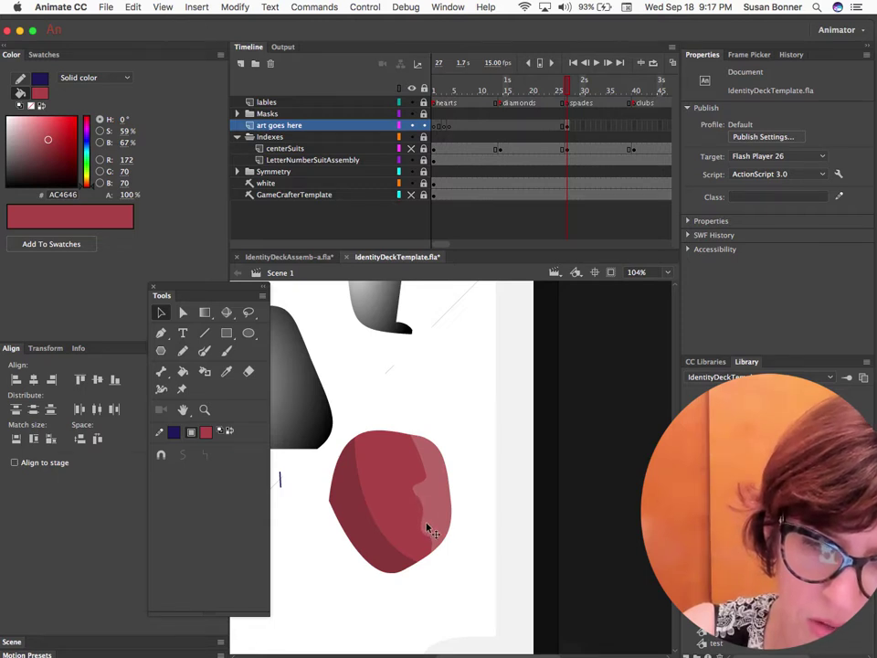
{"action": "left_click", "coordinate": [429, 529]}
{"action": "left_click", "coordinate": [445, 426]}
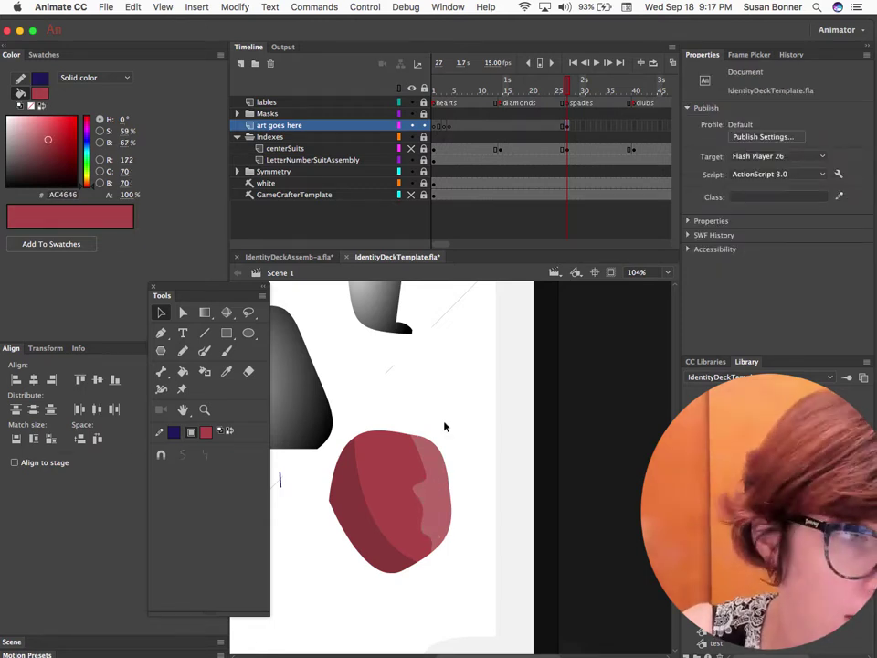
- Reshape the boundary of the light red section with the Subselection tool into a smooth curve bulging into the middle section, and deselect
{"action": "key", "text": "a"}
{"action": "left_click", "coordinate": [423, 479]}
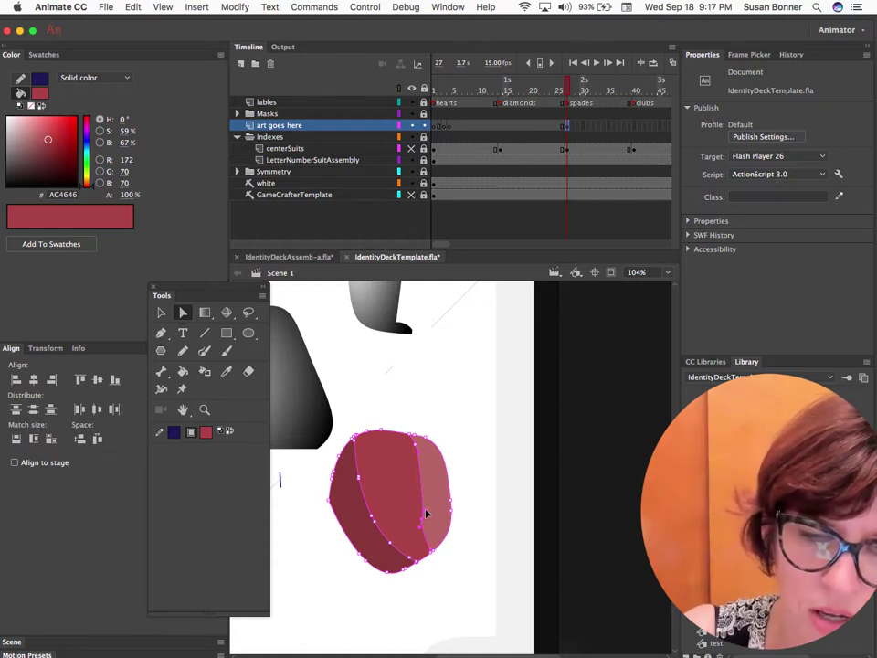
{"action": "left_click_drag", "start_coordinate": [425, 488], "coordinate": [406, 462]}
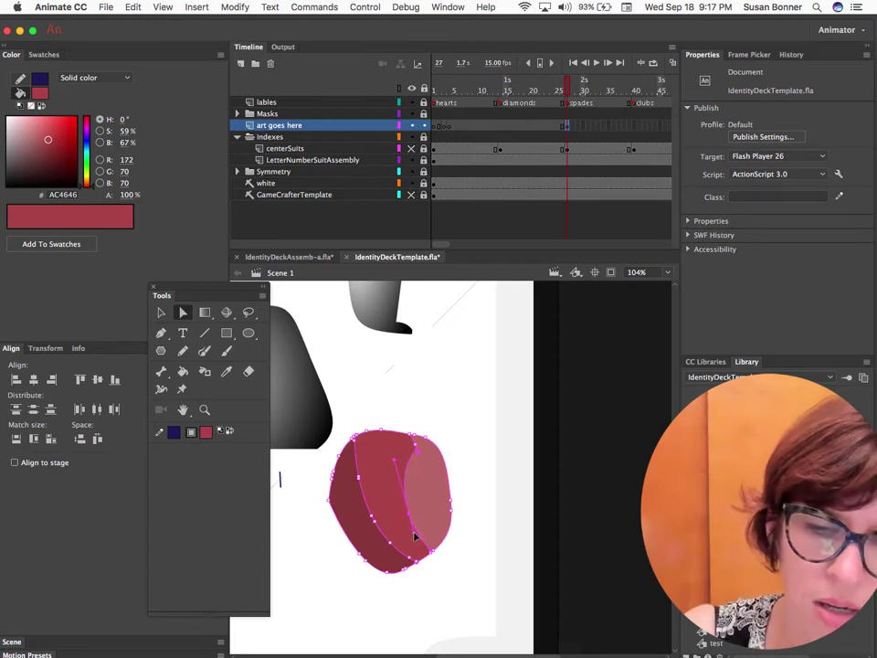
{"action": "left_click", "coordinate": [465, 459]}
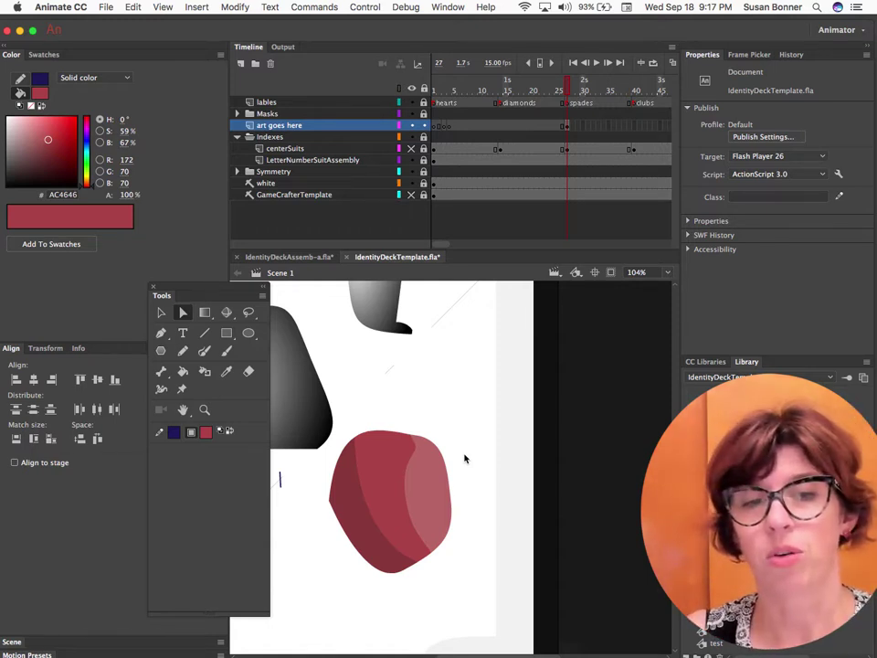
- Switch to IdentityDeckAssemb-a.fla and examine how the character's hat and face are built by selecting each one
{"action": "left_click", "coordinate": [289, 257]}
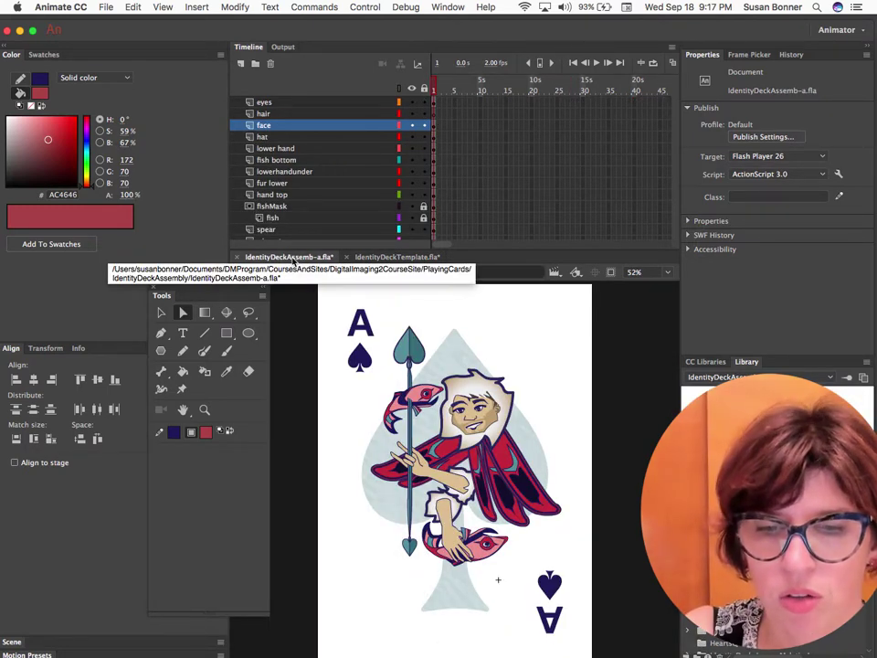
{"action": "left_click", "coordinate": [490, 391]}
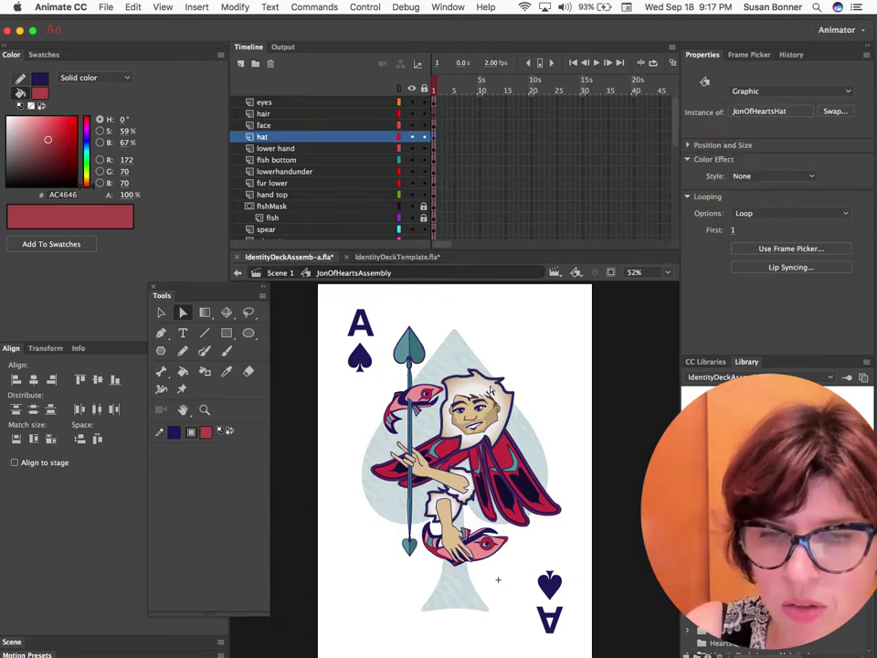
{"action": "key", "text": "v"}
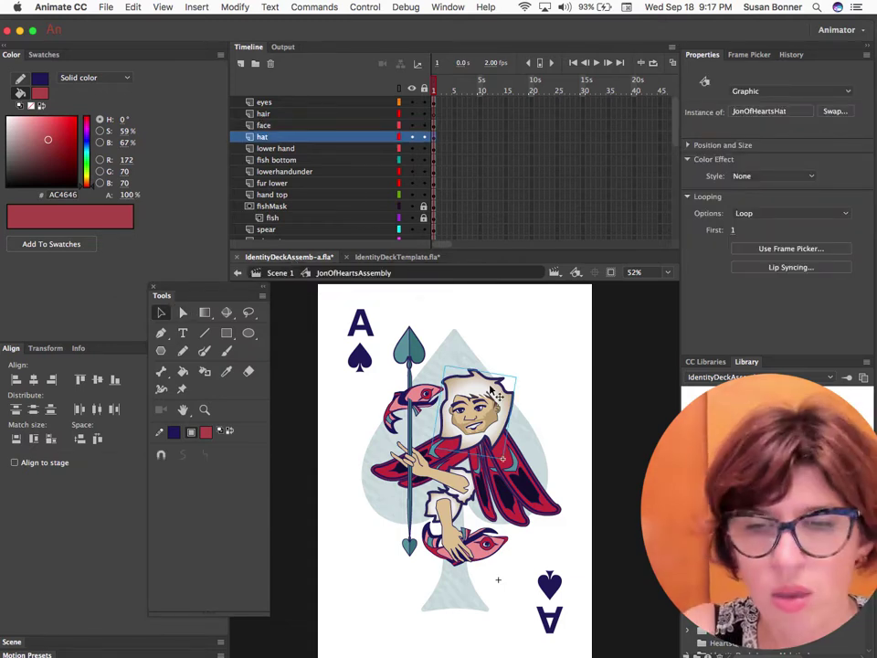
{"action": "left_click", "coordinate": [531, 400]}
{"action": "left_click", "coordinate": [518, 408]}
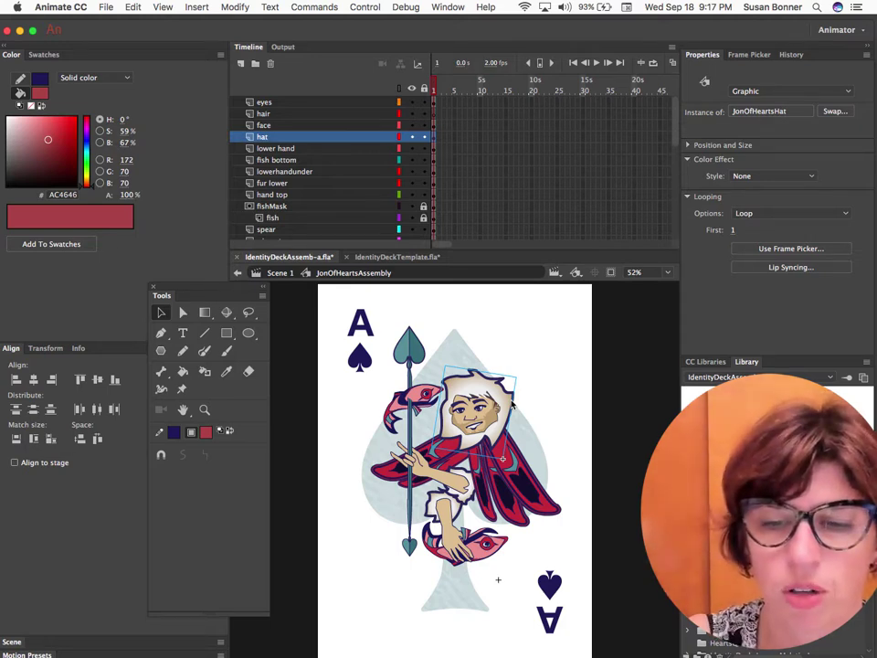
{"action": "left_click", "coordinate": [491, 424]}
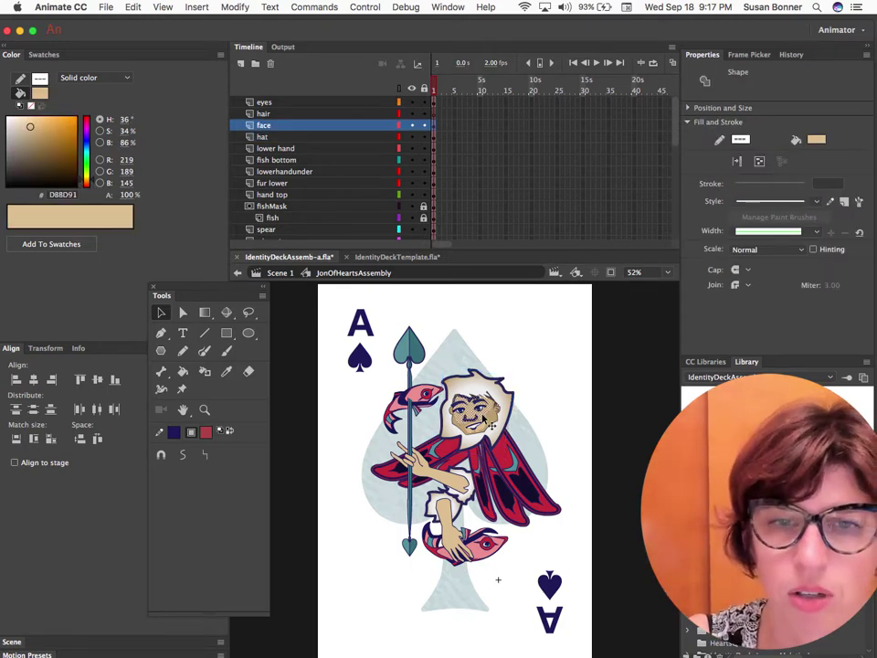
{"action": "left_click", "coordinate": [558, 382]}
{"action": "left_click", "coordinate": [513, 398]}
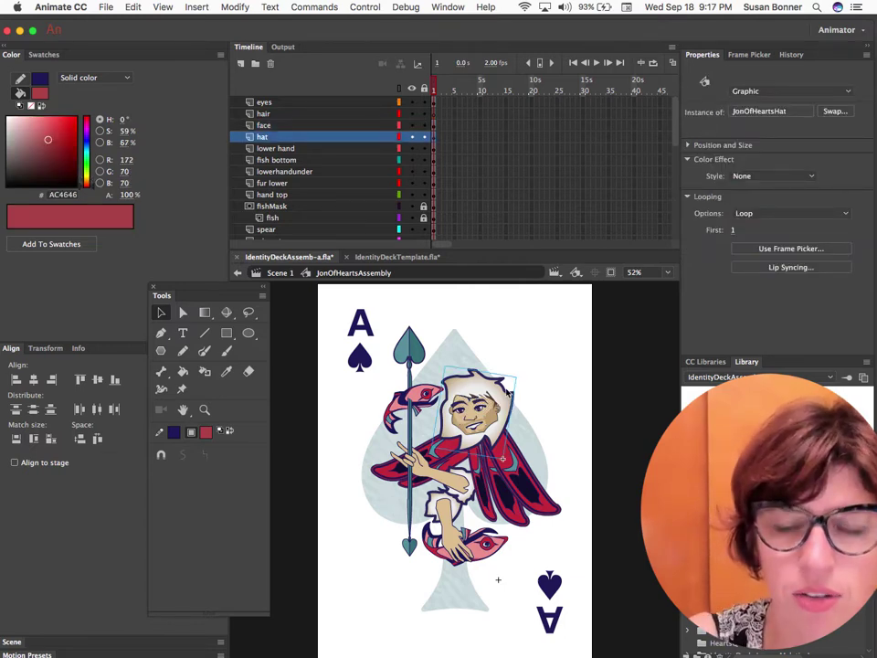
- Open the JonOfHeartsHat symbol, try pulling the fur's upper outline into a tall peak, undo it and return to JonOfHeartsAssembly
{"action": "double_click", "coordinate": [508, 392]}
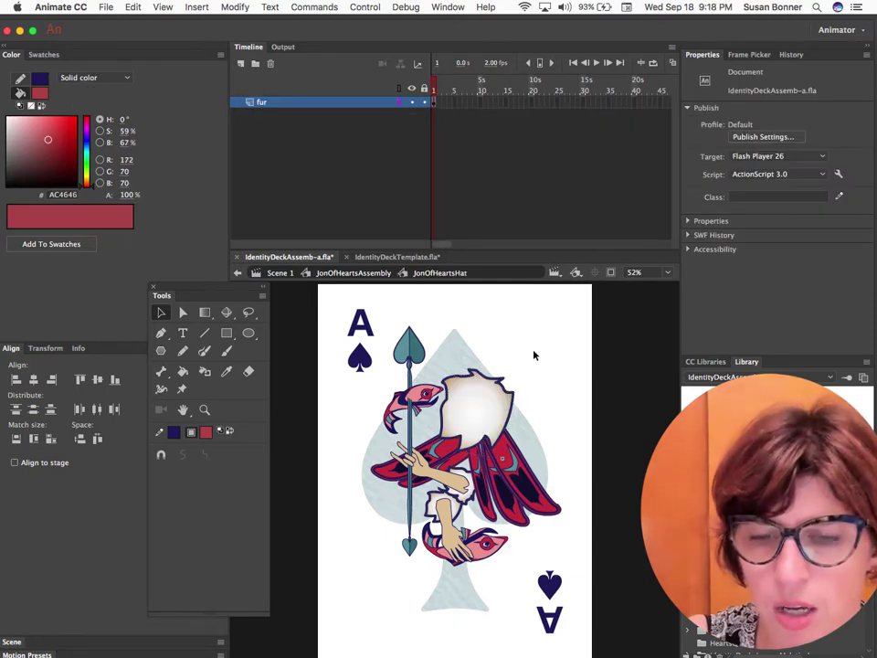
{"action": "left_click", "coordinate": [491, 381]}
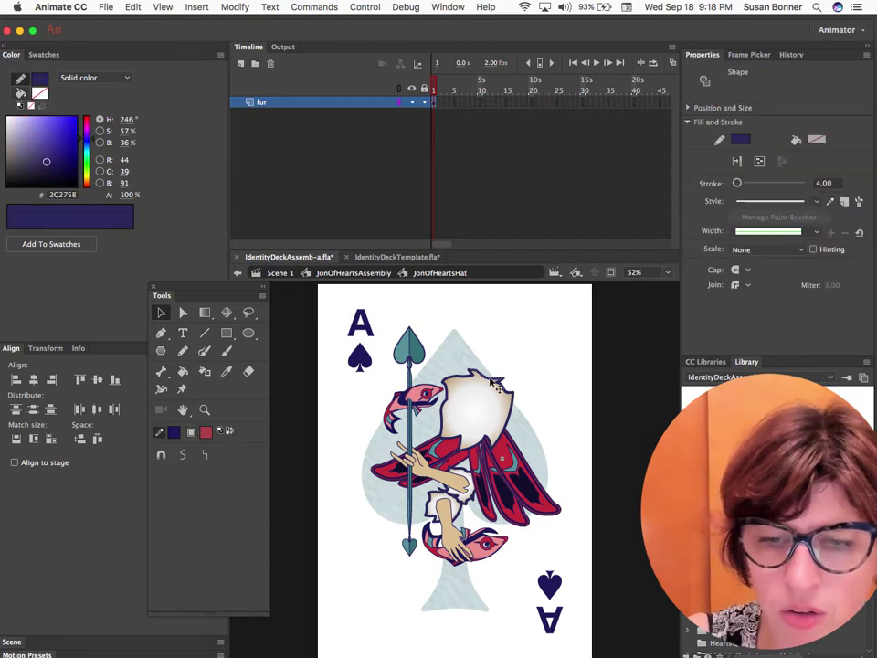
{"action": "left_click", "coordinate": [507, 364]}
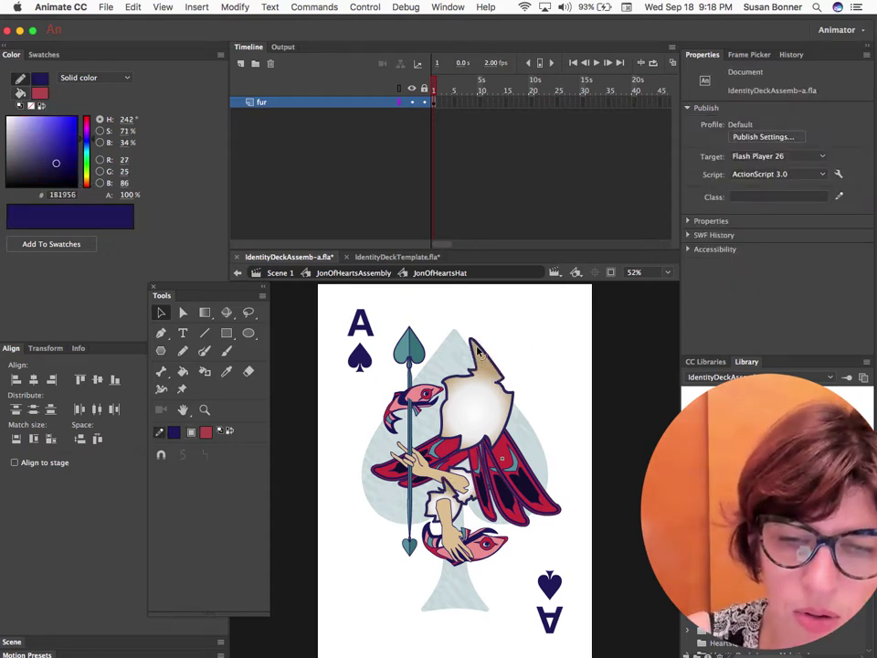
{"action": "left_click_drag", "start_coordinate": [494, 364], "coordinate": [484, 347]}
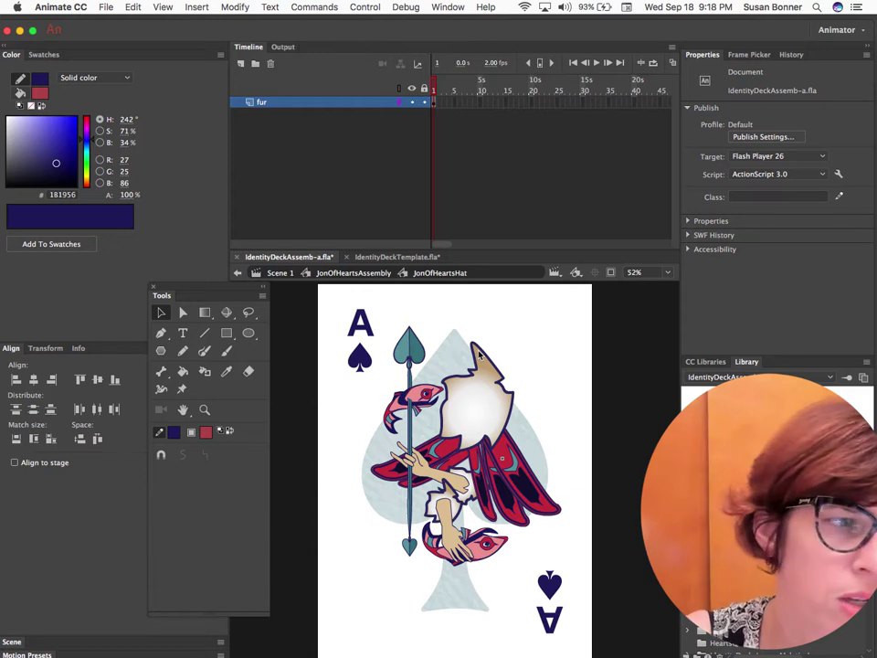
{"action": "left_click", "coordinate": [478, 354]}
{"action": "key", "text": "Delete"}
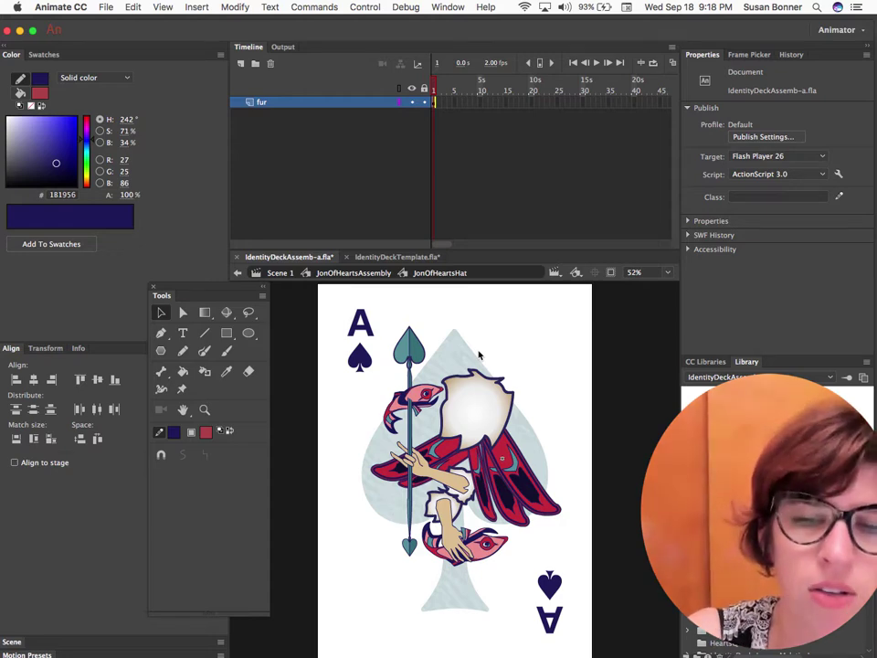
{"action": "left_click", "coordinate": [365, 273]}
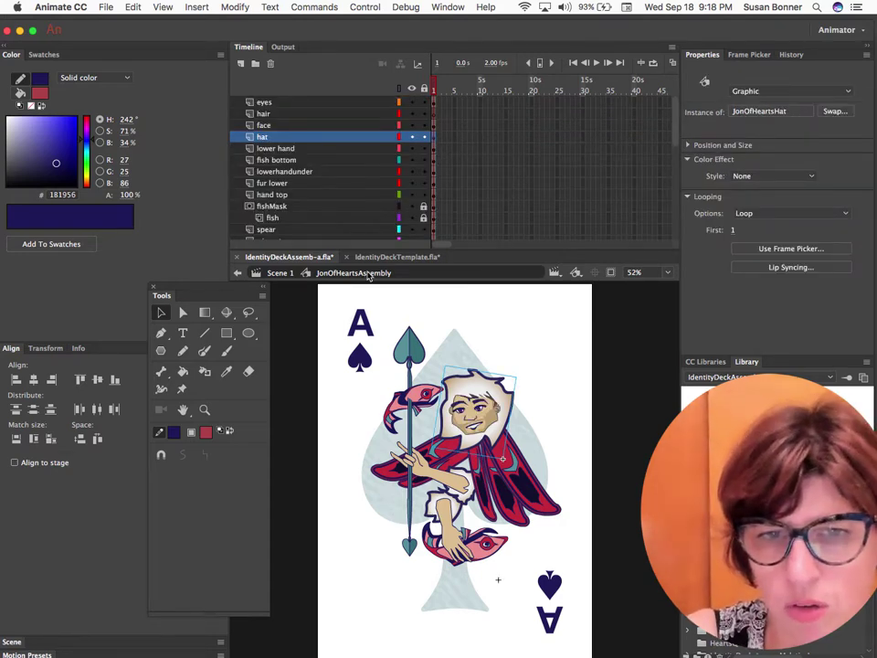
- Hide and show the face layer repeatedly to examine the artwork beneath it, leaving it visible
{"action": "left_click", "coordinate": [356, 126]}
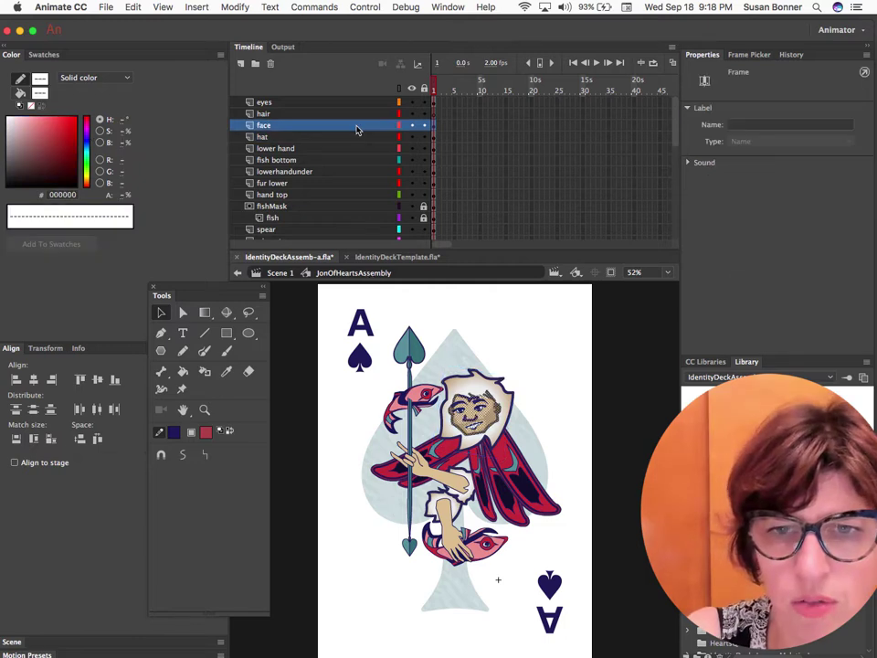
{"action": "left_click", "coordinate": [411, 125]}
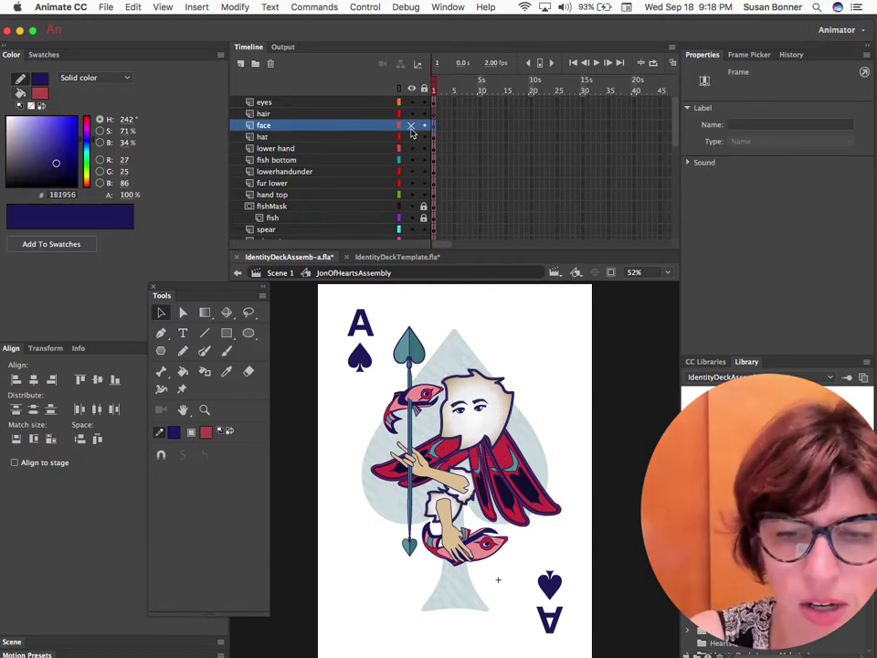
{"action": "left_click", "coordinate": [411, 125]}
{"action": "left_click", "coordinate": [411, 125]}
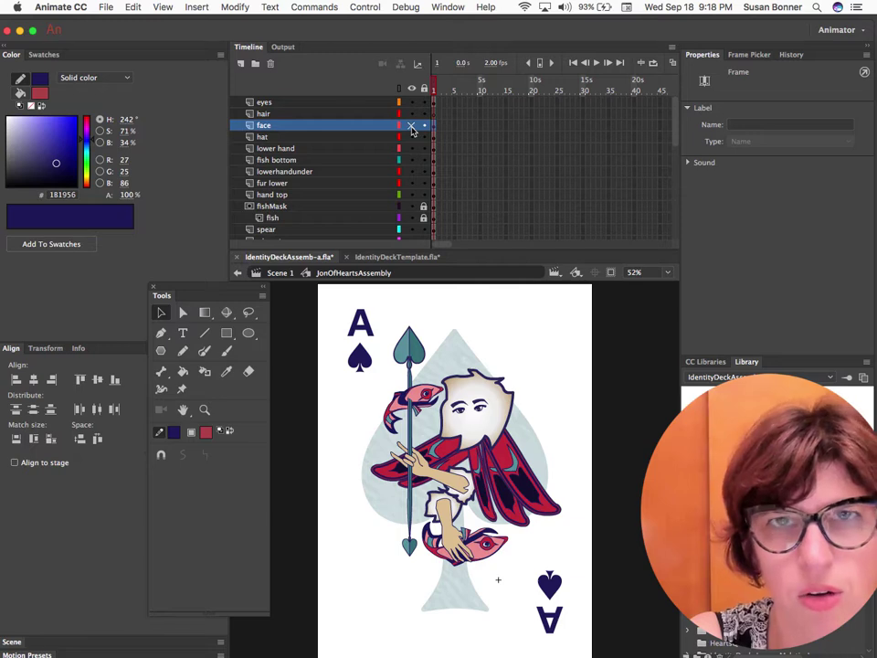
{"action": "left_click", "coordinate": [411, 125]}
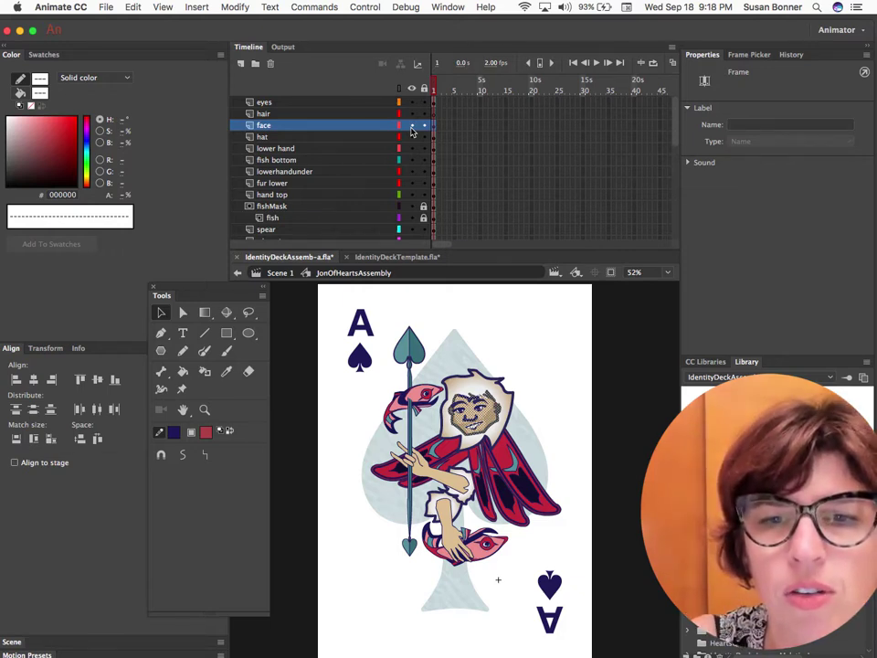
- Hide the eyes, hair, face and hat layers one by one to examine their stacking, and show them all again
{"action": "left_click", "coordinate": [412, 103]}
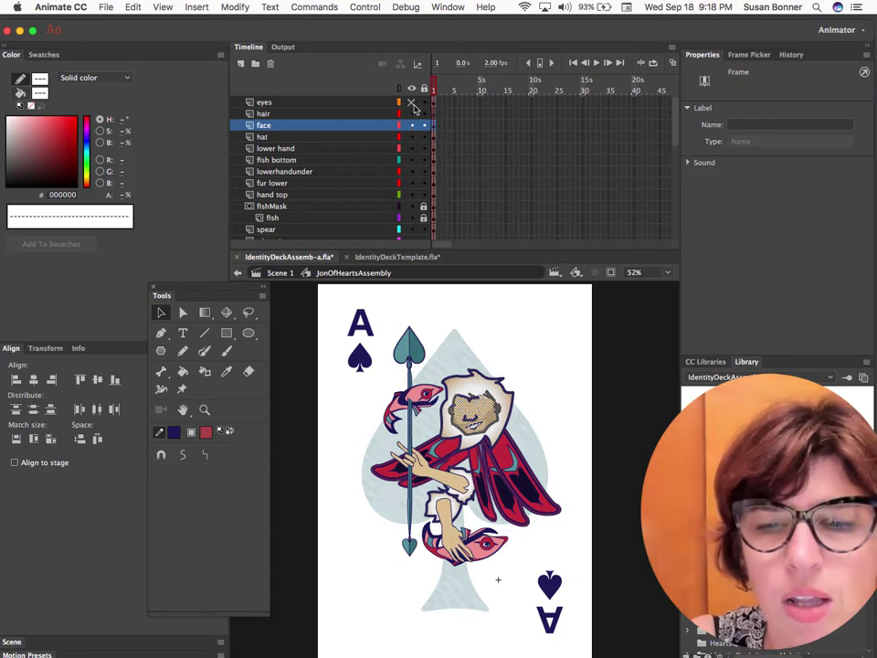
{"action": "left_click", "coordinate": [530, 341]}
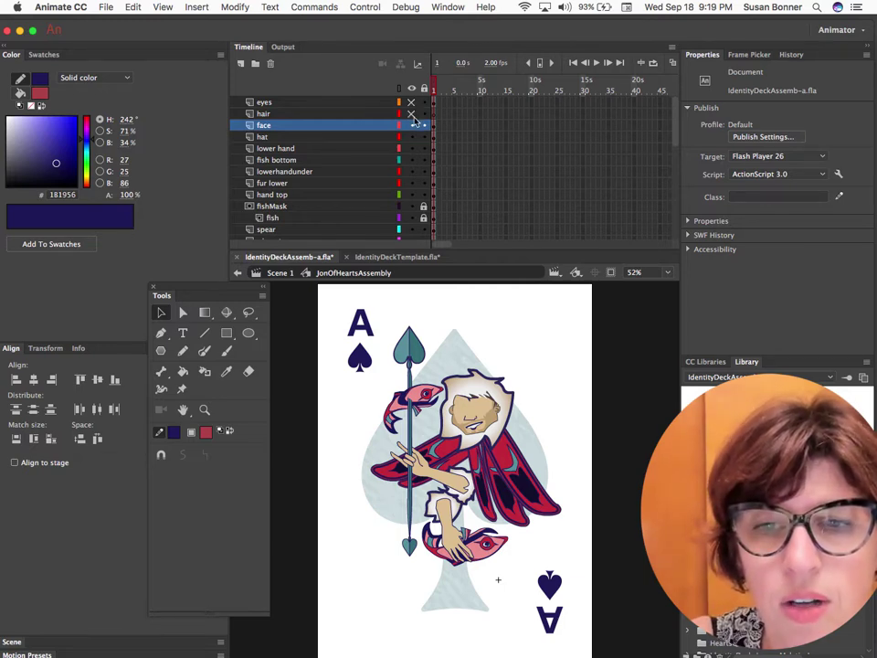
{"action": "left_click", "coordinate": [412, 125]}
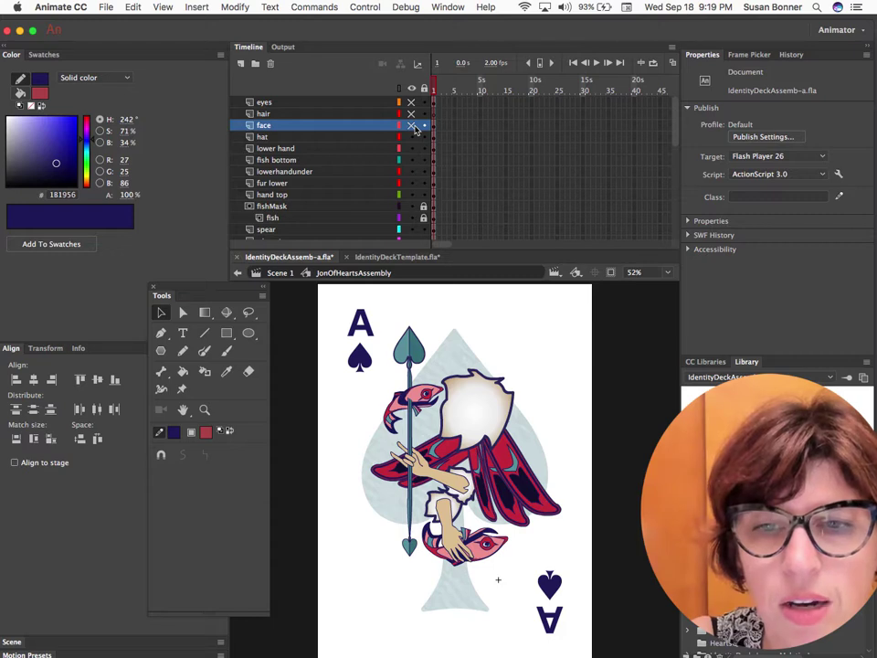
{"action": "left_click", "coordinate": [411, 137]}
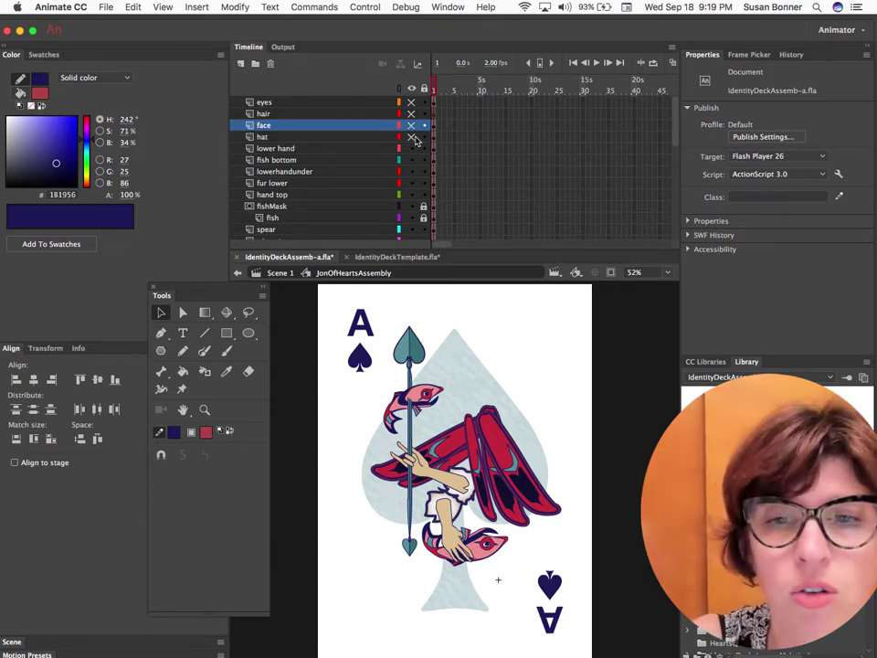
{"action": "left_click", "coordinate": [412, 137]}
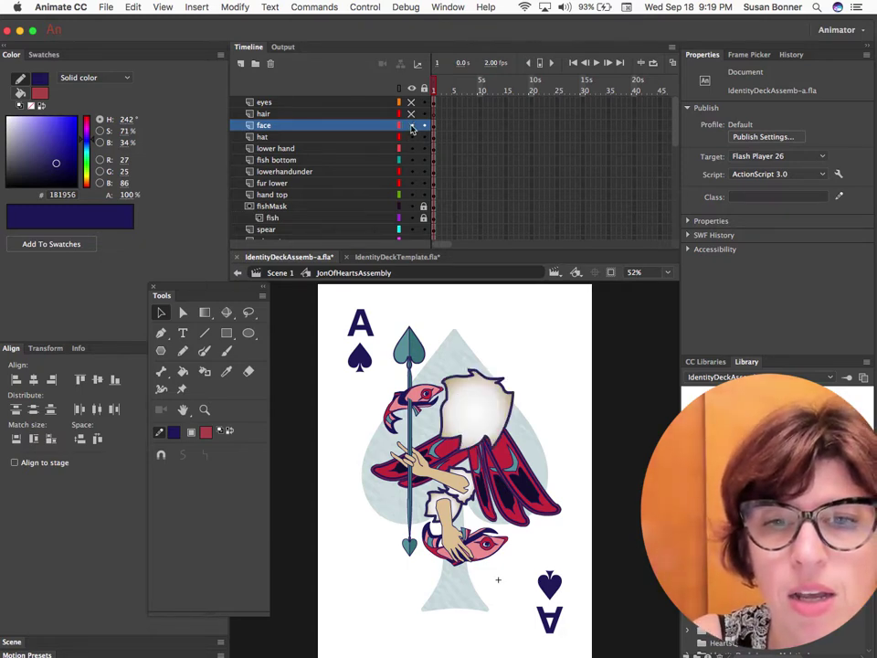
{"action": "left_click", "coordinate": [411, 125]}
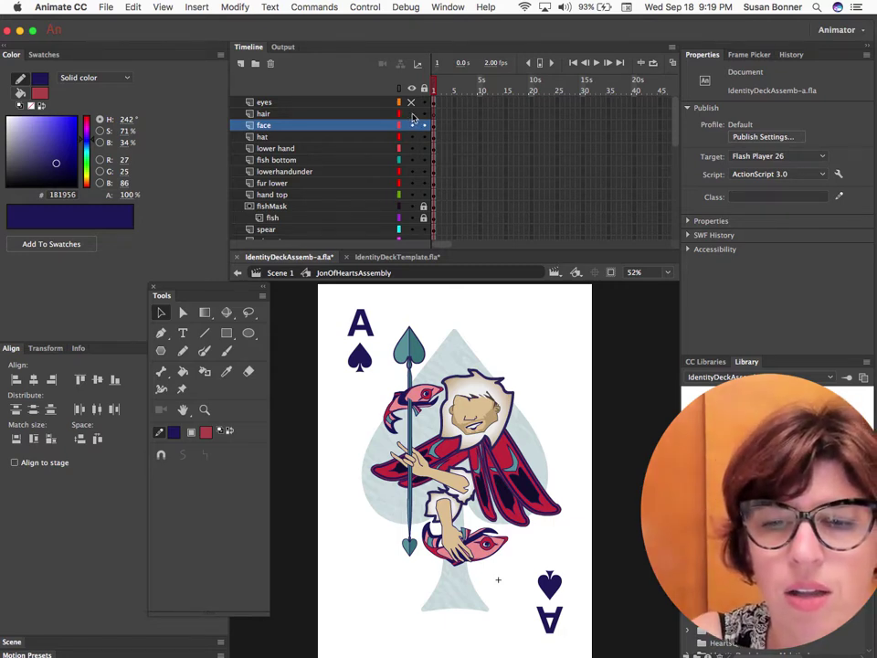
{"action": "left_click", "coordinate": [411, 103]}
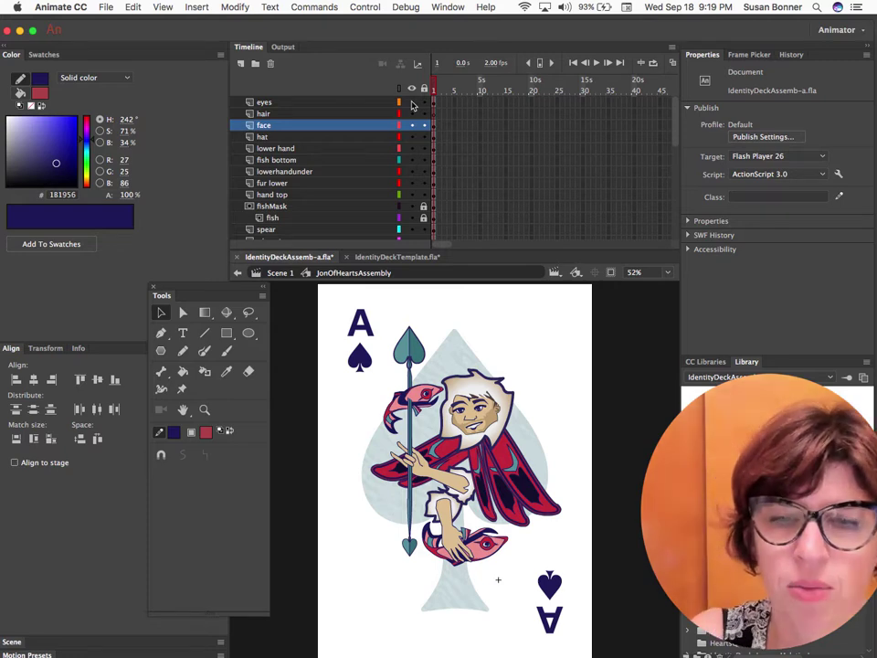
- Switch back to IdentityDeckTemplate.fla and outline the red rounded shape with a navy 2.00 stroke using the Ink Bottle tool
{"action": "left_click", "coordinate": [394, 257]}
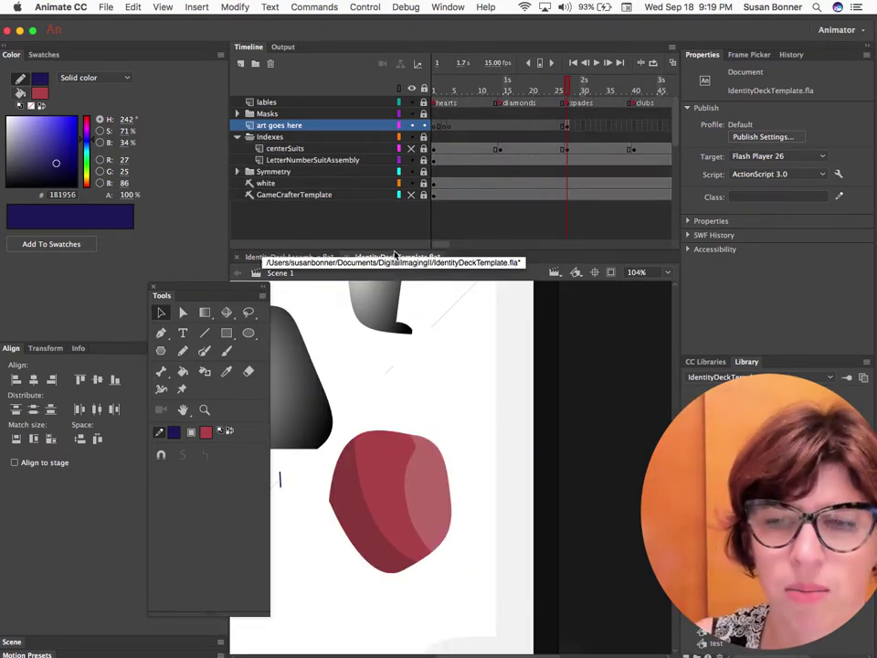
{"action": "left_click", "coordinate": [205, 370]}
{"action": "left_click", "coordinate": [422, 442]}
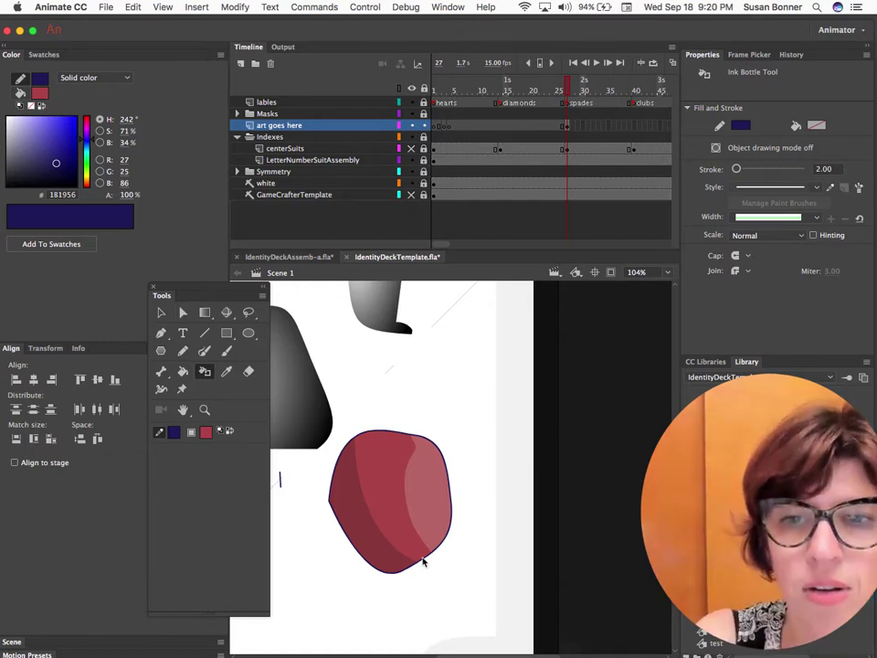
- Add a new layer above "art goes here" and draw a mouth, nose and two eyes on the red shape with the Pencil tool
{"action": "left_click", "coordinate": [567, 128]}
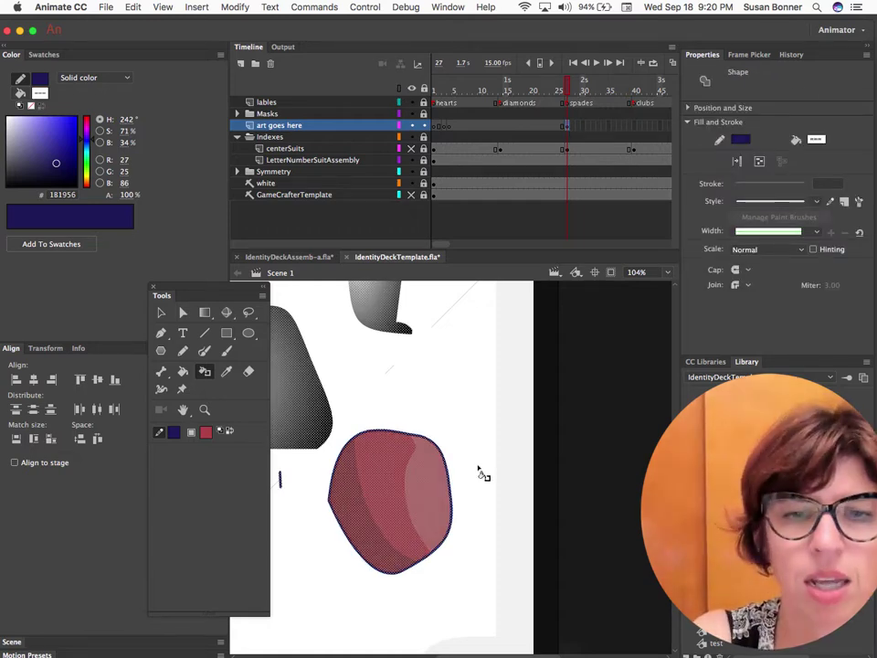
{"action": "left_click", "coordinate": [242, 64]}
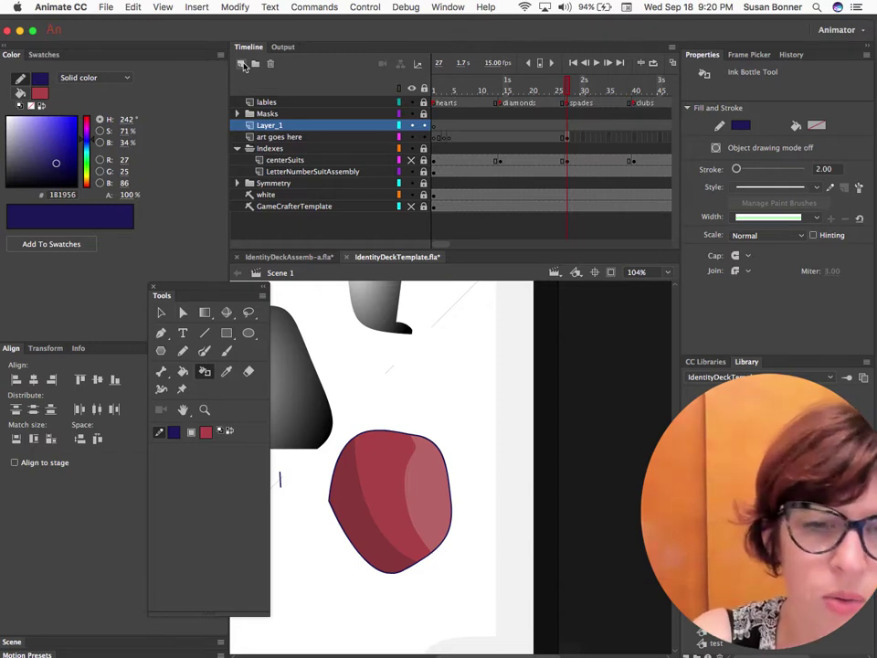
{"action": "left_click", "coordinate": [182, 351]}
{"action": "left_click_drag", "start_coordinate": [391, 512], "coordinate": [418, 497]}
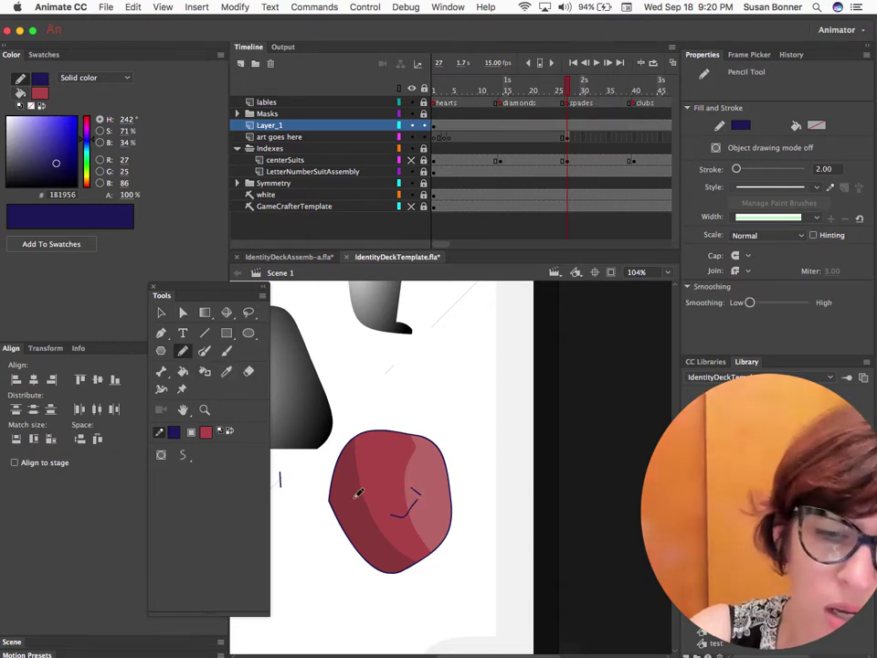
{"action": "mouse_move", "coordinate": [356, 493]}
{"action": "left_mouse_down"}
{"action": "mouse_move", "coordinate": [366, 475]}
{"action": "mouse_move", "coordinate": [417, 454]}
{"action": "mouse_move", "coordinate": [413, 448]}
{"action": "mouse_move", "coordinate": [414, 456]}
{"action": "left_mouse_up"}
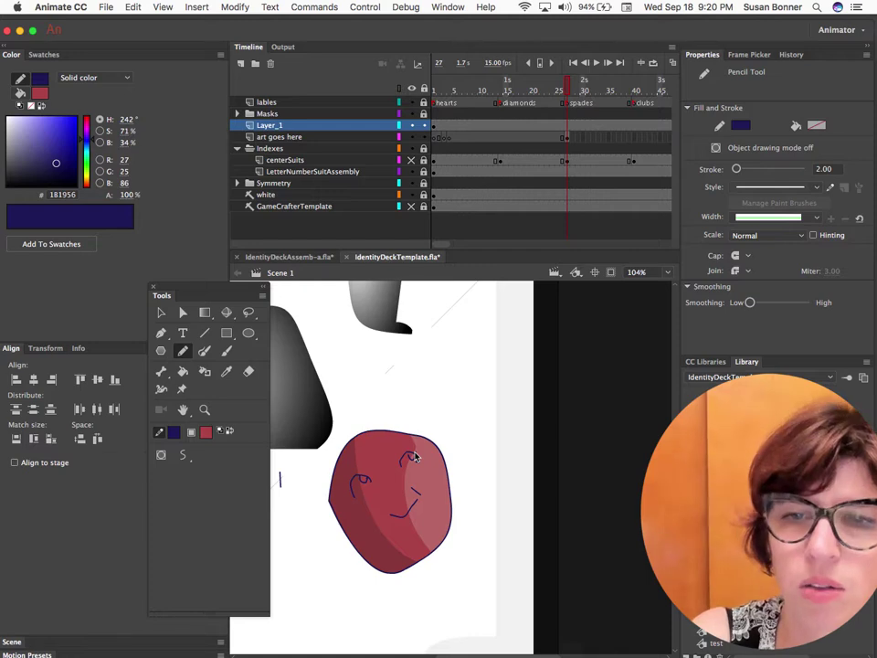
- Rename the new layer as face and move its keyframe from frame 1 to frame 27 at the spades label
{"action": "left_click", "coordinate": [567, 132]}
{"action": "double_click", "coordinate": [268, 125]}
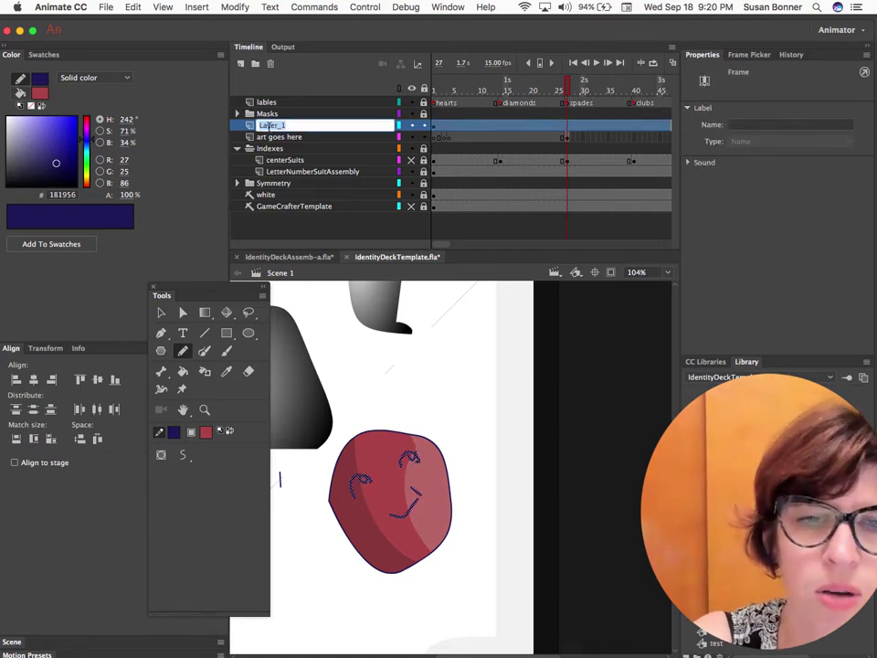
{"action": "type", "text": "face"}
{"action": "key", "text": "Return"}
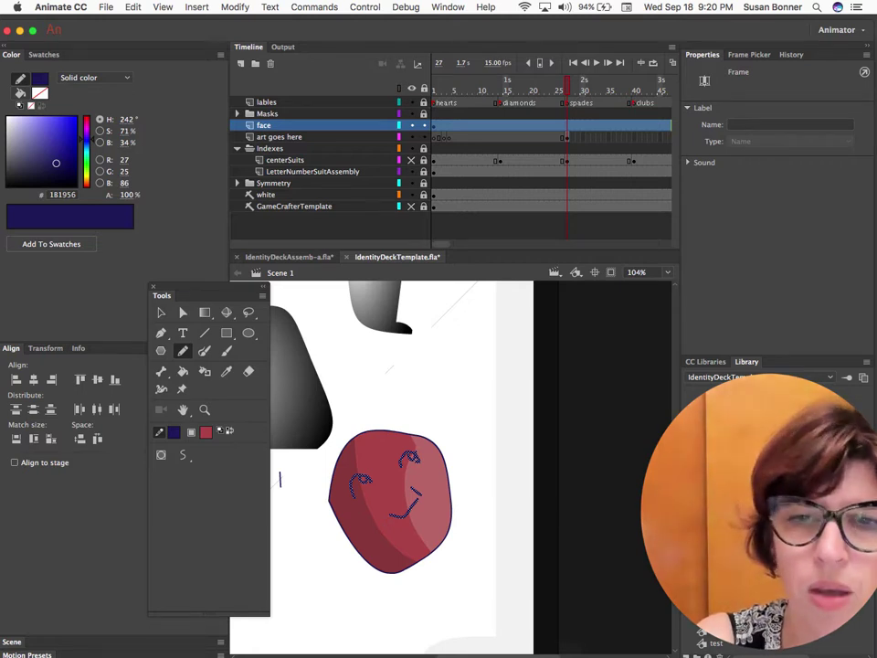
{"action": "key", "text": "shift+comma"}
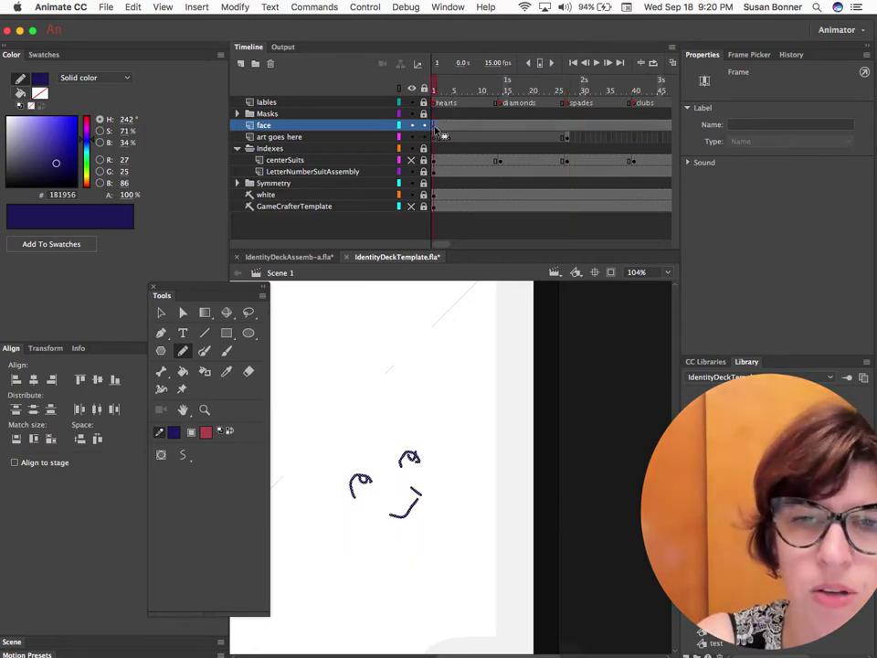
{"action": "left_click", "coordinate": [566, 128]}
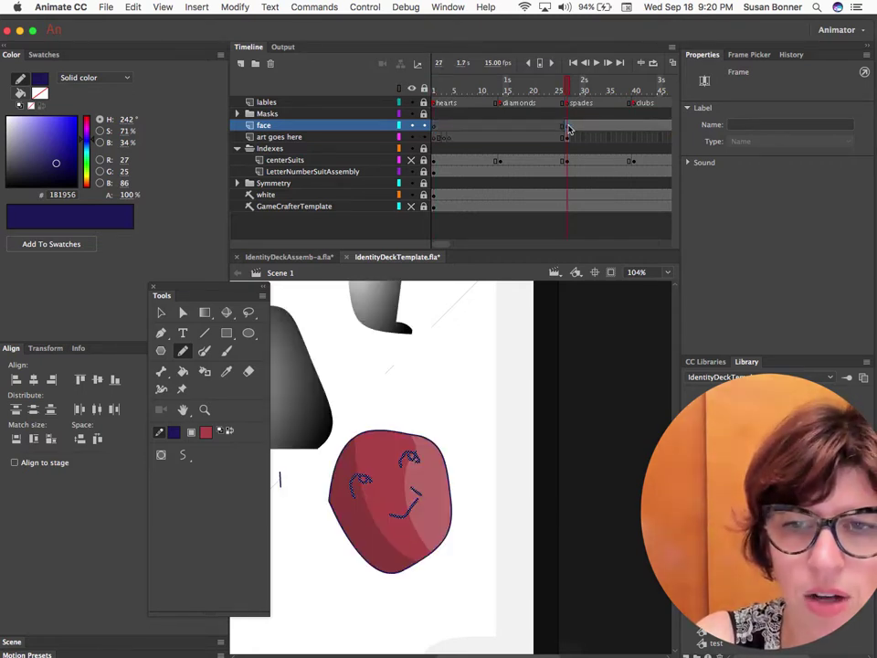
{"action": "left_click", "coordinate": [471, 419]}
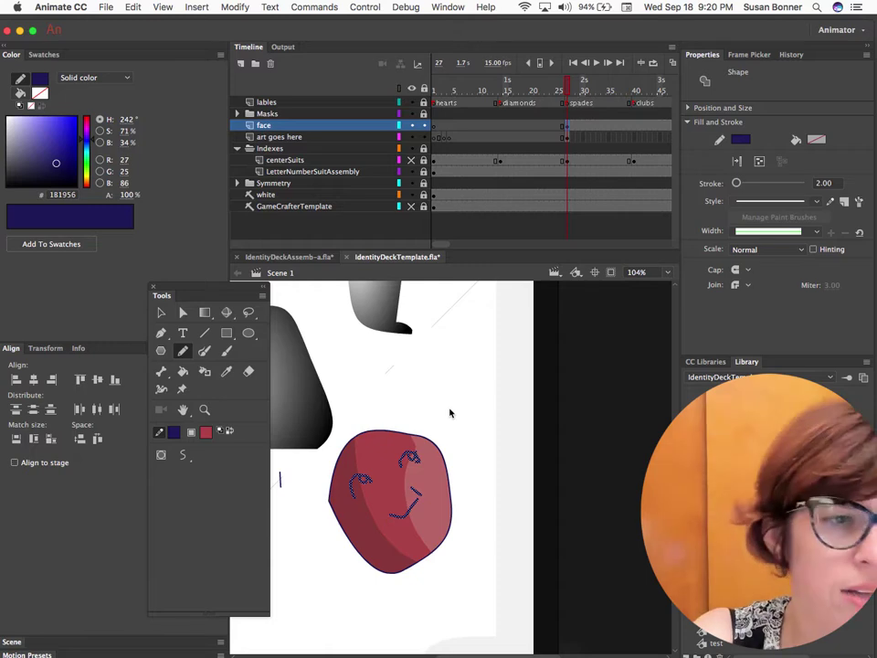
- Fill the iris of the face's left eye with a muted green swatch using the Paint Bucket tool
{"action": "key", "text": "k"}
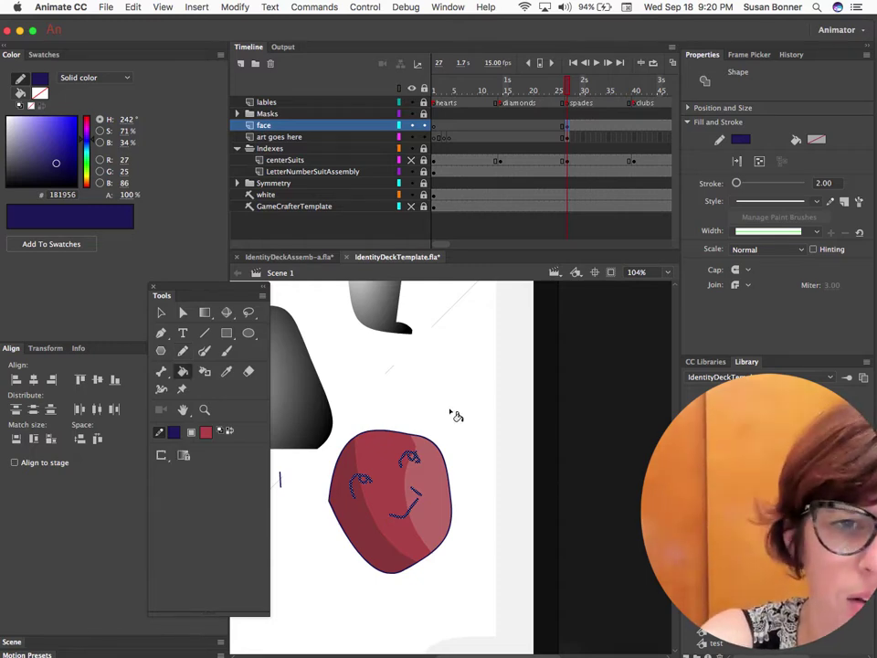
{"action": "left_click", "coordinate": [40, 93]}
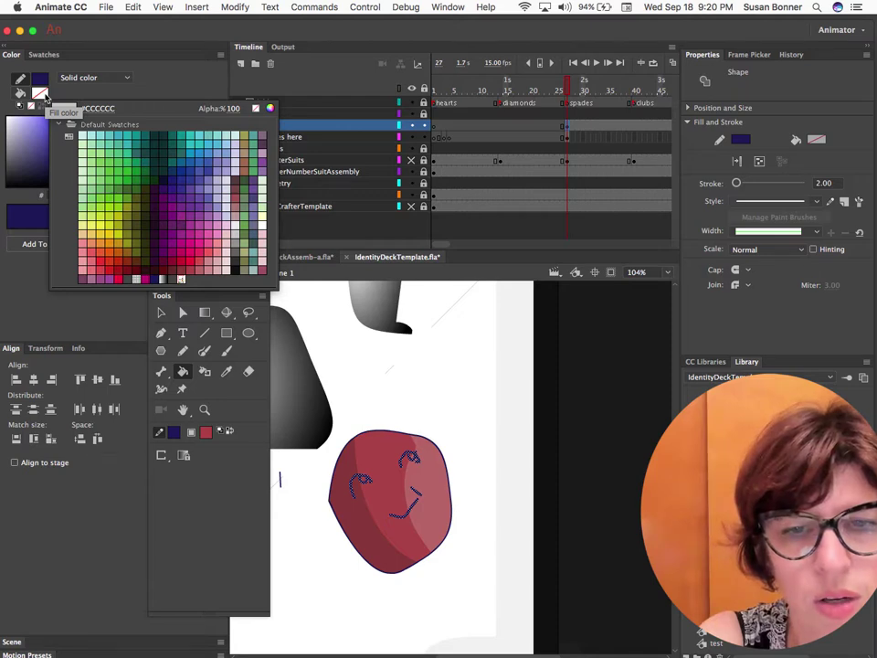
{"action": "left_click", "coordinate": [247, 199]}
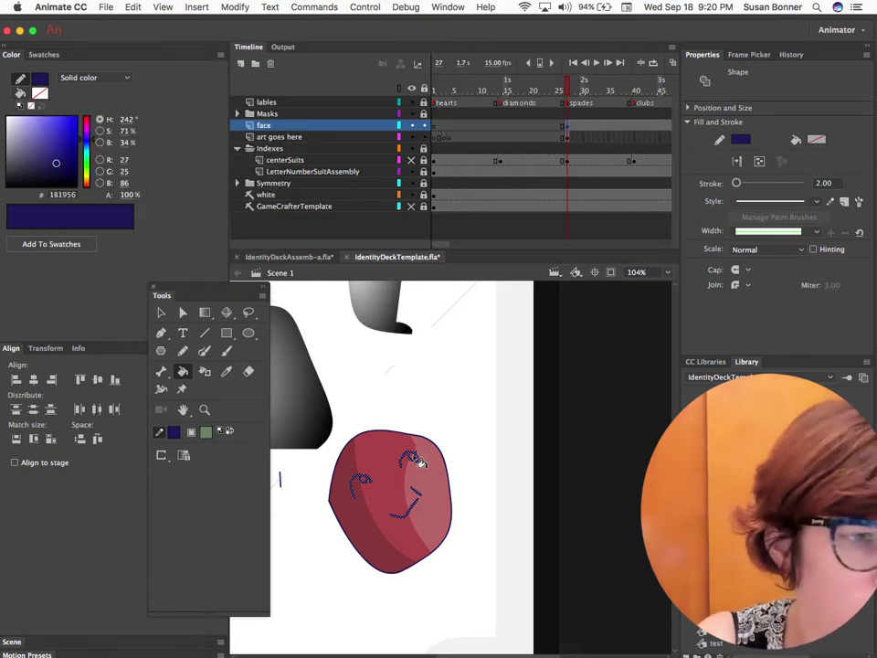
{"action": "key", "text": "v"}
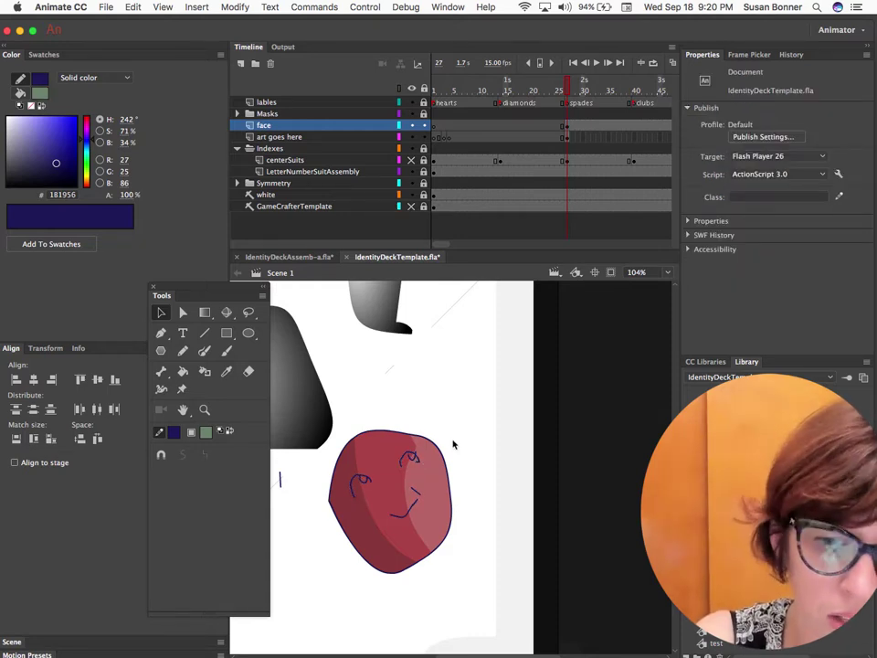
{"action": "key", "text": "k"}
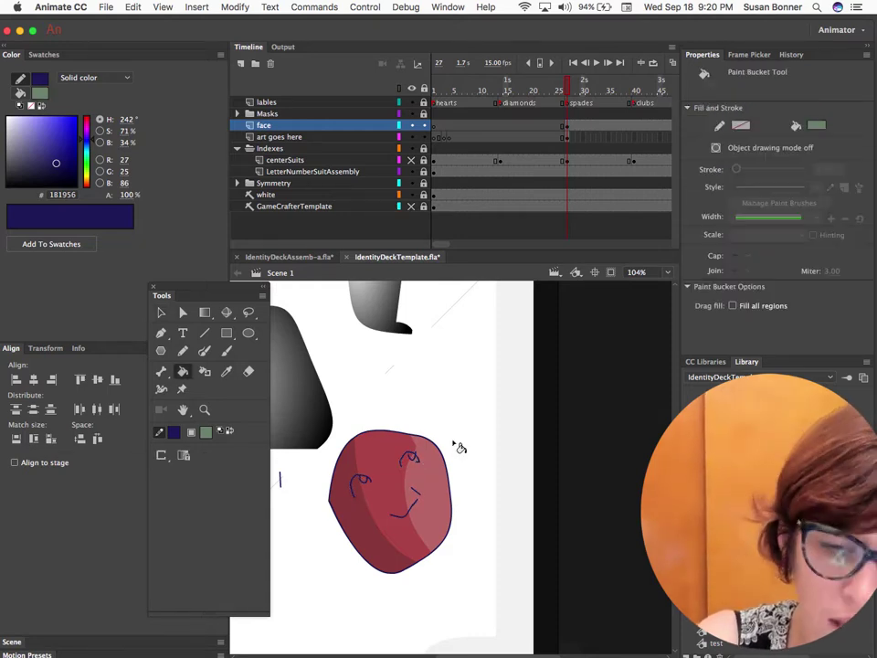
{"action": "left_click", "coordinate": [366, 482]}
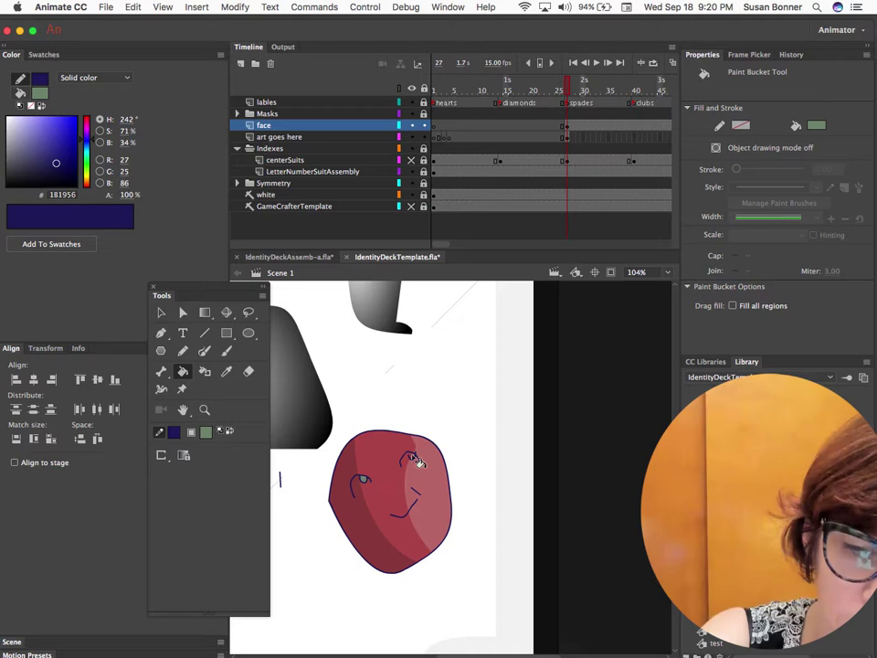
- Pull the open end of the right eye's iris line up to the eyelid and fill the closed iris with the same green
{"action": "key", "text": "z"}
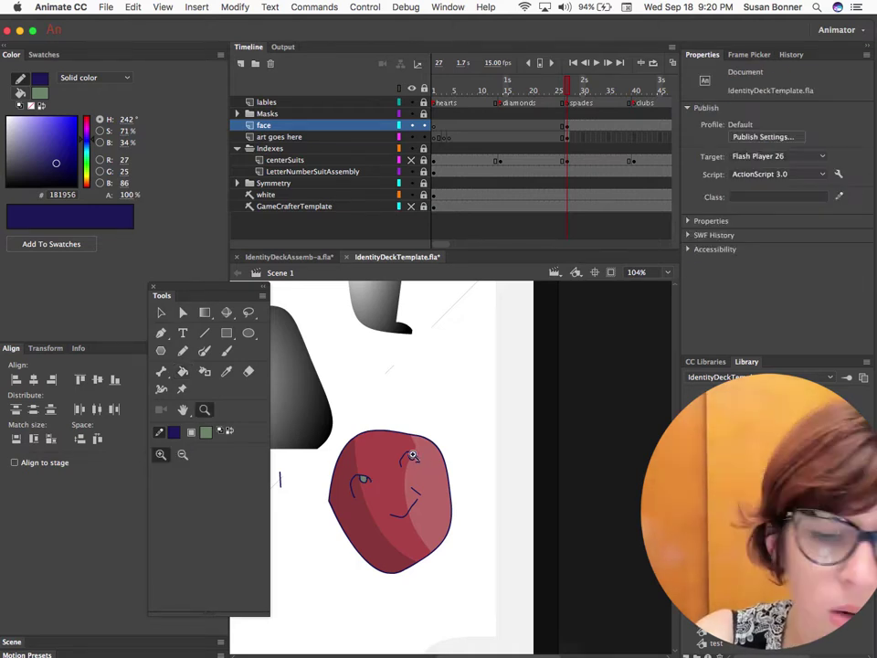
{"action": "left_click", "coordinate": [419, 466]}
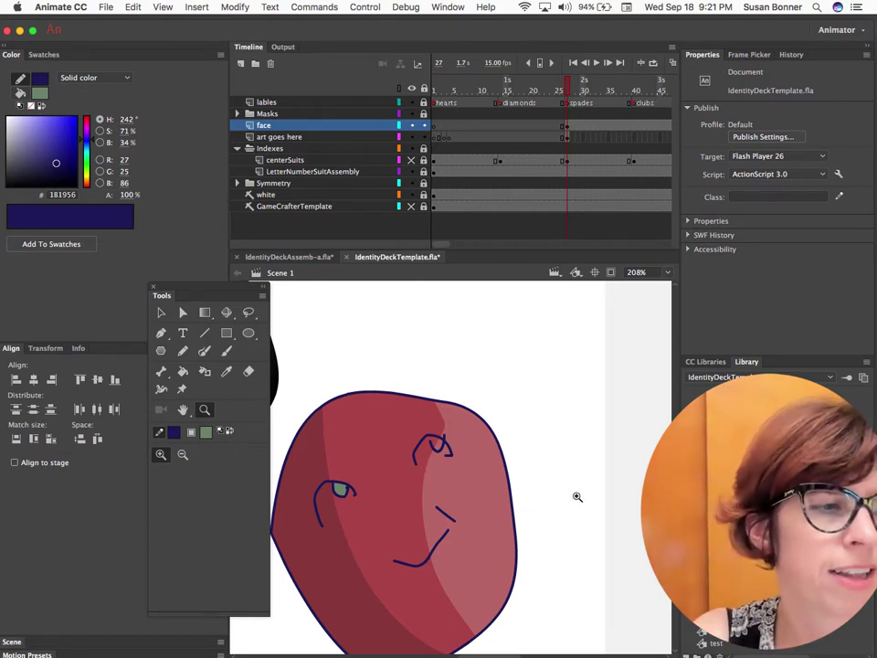
{"action": "key", "text": "a"}
{"action": "left_click", "coordinate": [435, 447]}
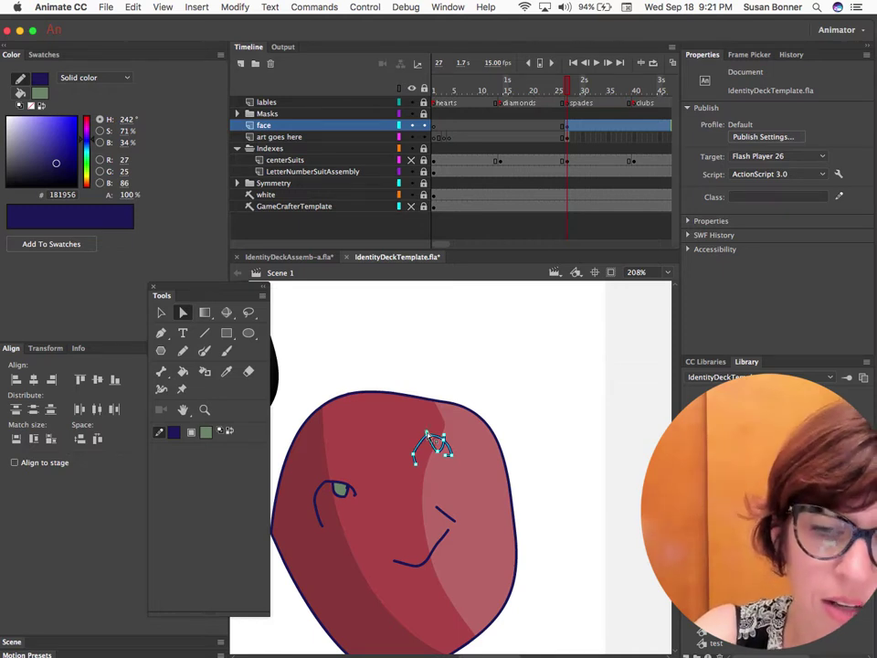
{"action": "left_click", "coordinate": [477, 386]}
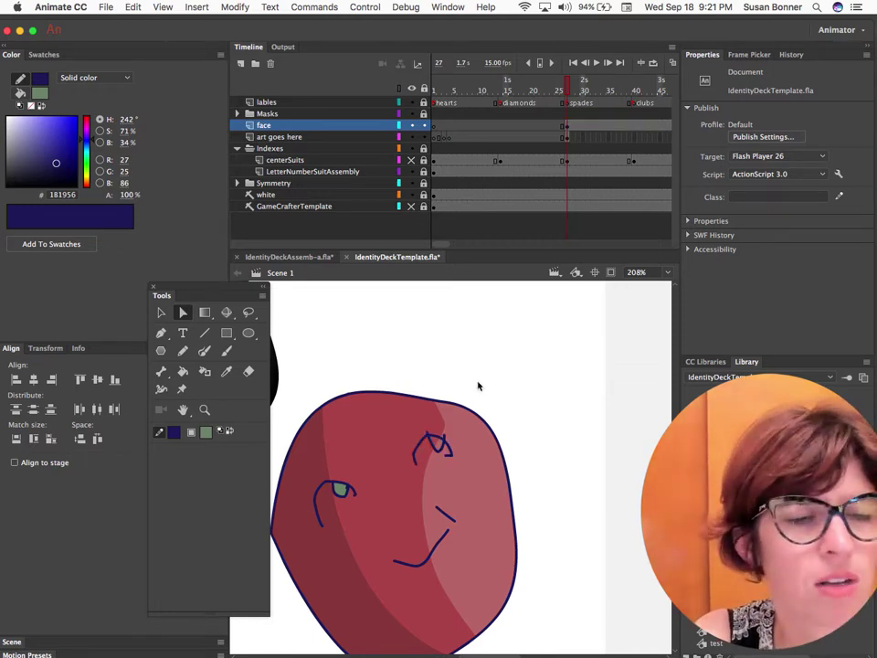
{"action": "key", "text": "k"}
{"action": "left_click", "coordinate": [442, 448]}
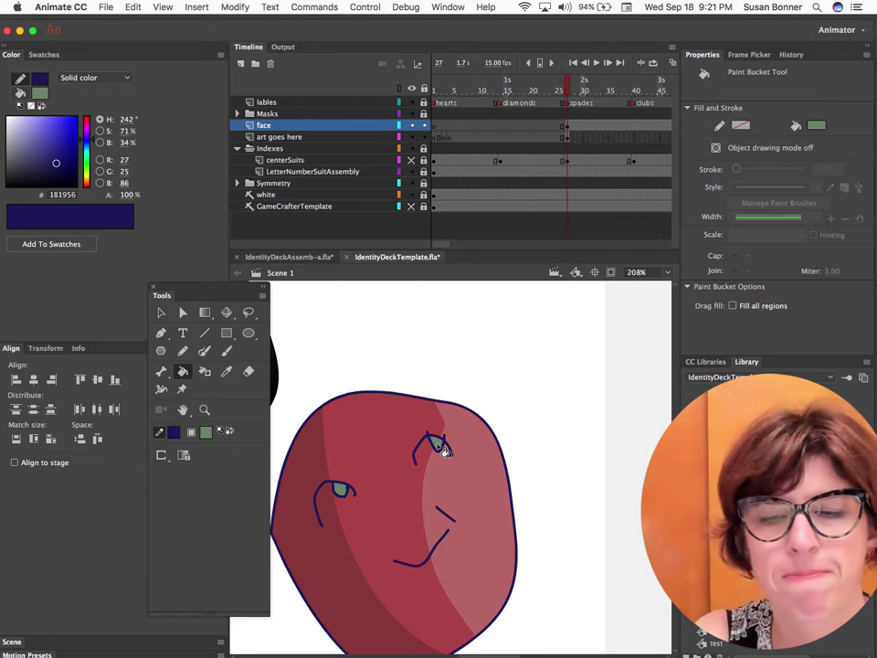